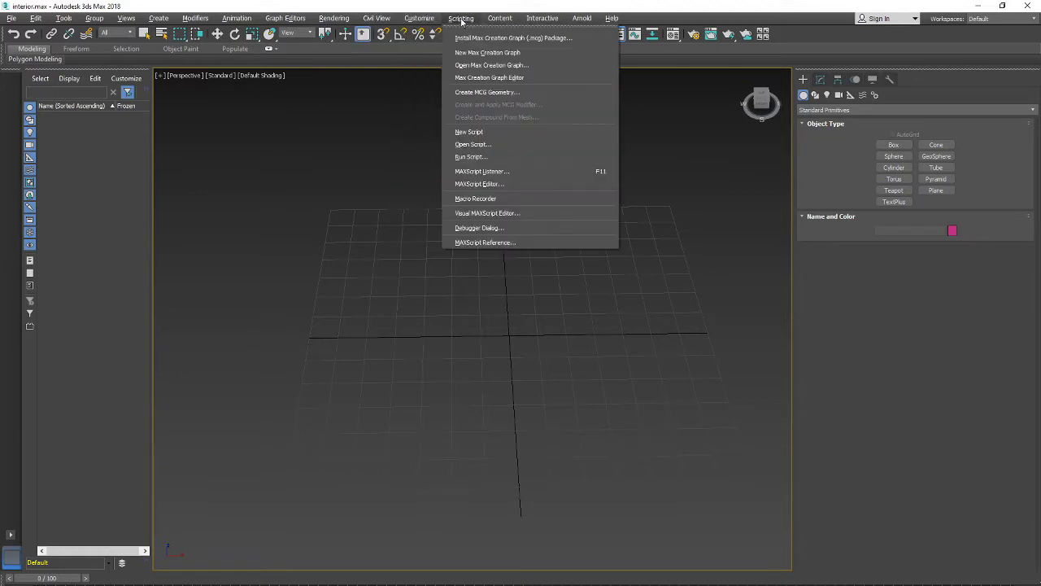
Set the scene's display unit scale to metric centimeters and accept the units setup.
{"action": "mouse_move", "coordinate": [416, 19]}
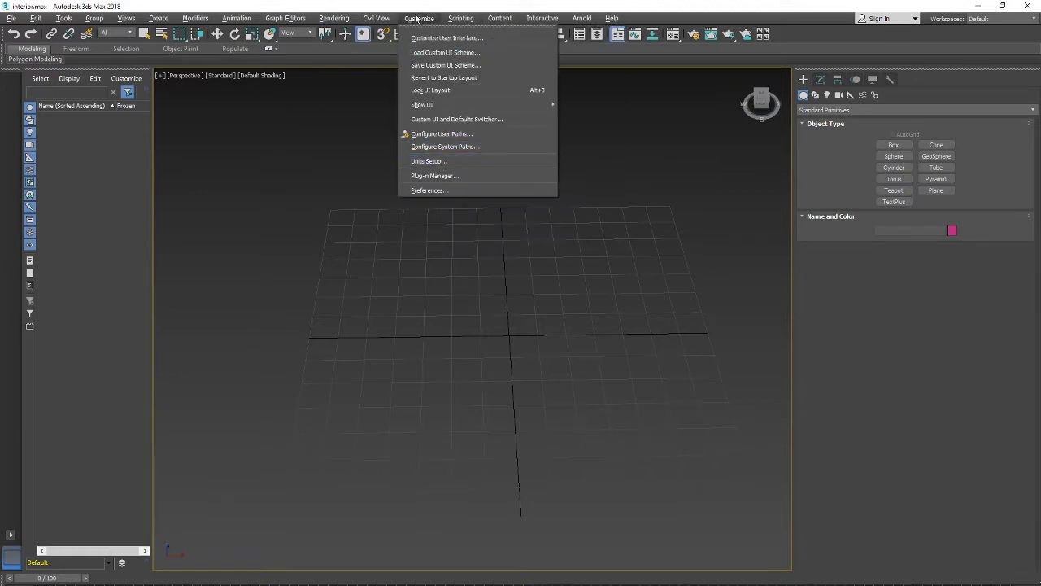
{"action": "left_click", "coordinate": [451, 163]}
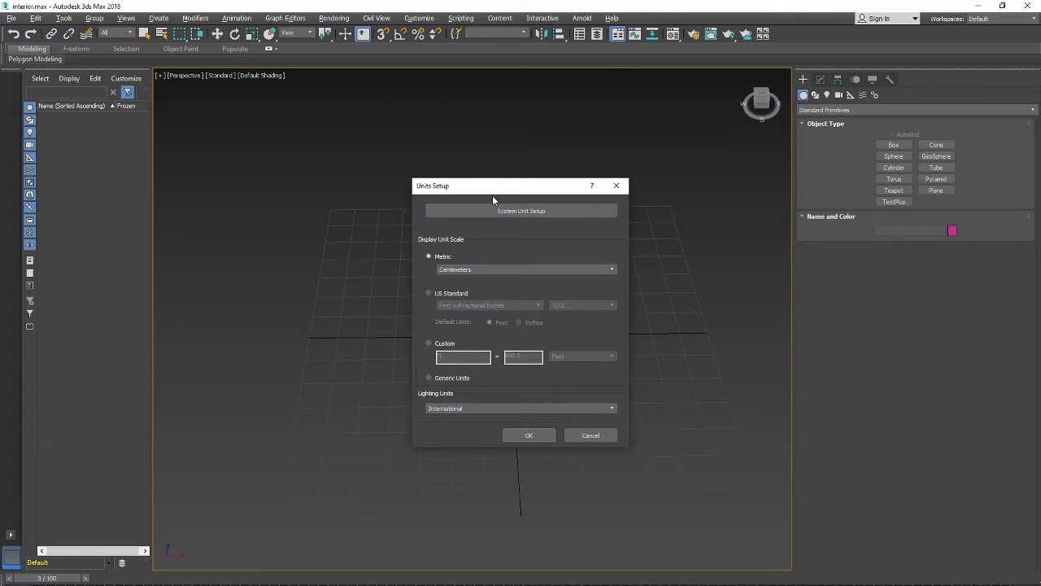
{"action": "left_click_drag", "start_coordinate": [489, 190], "coordinate": [546, 154]}
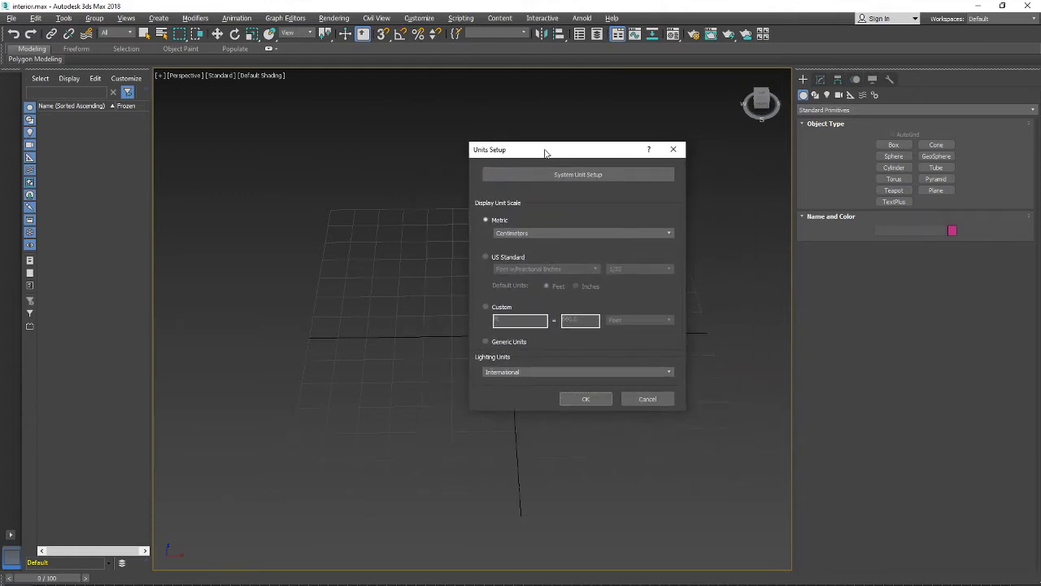
{"action": "left_click", "coordinate": [536, 236]}
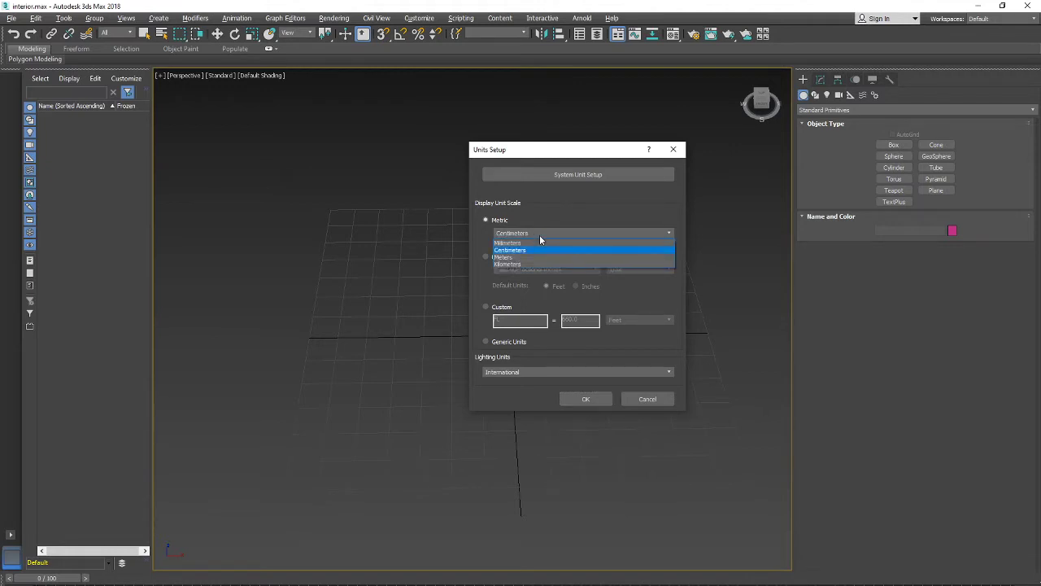
{"action": "left_click", "coordinate": [521, 250]}
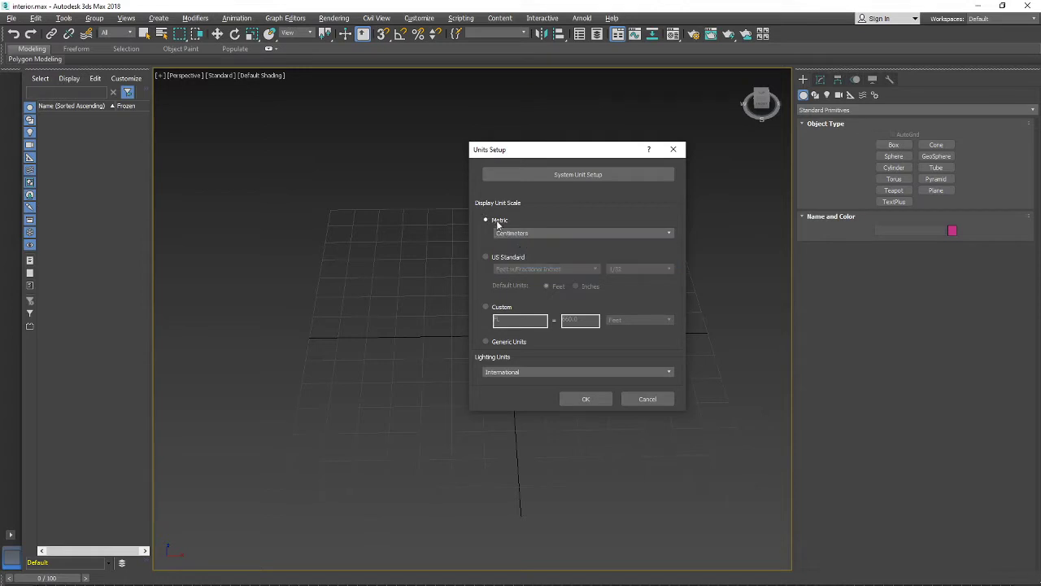
{"action": "left_click", "coordinate": [586, 399]}
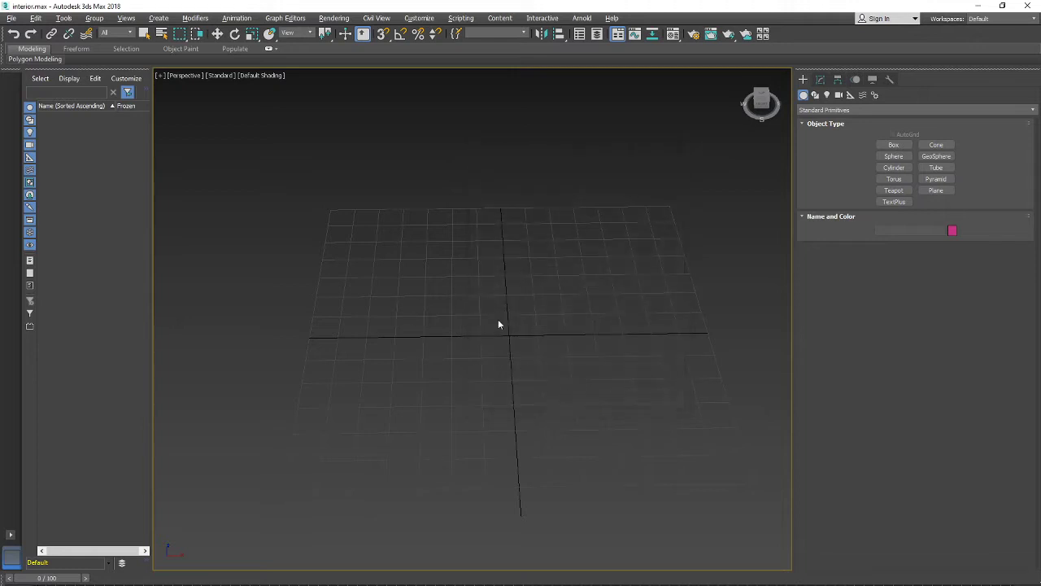
Review the scene's units setup once more.
{"action": "mouse_move", "coordinate": [499, 324]}
{"action": "middle_mouse_down", "text": "alt"}
{"action": "mouse_move", "coordinate": [529, 362]}
{"action": "mouse_move", "coordinate": [523, 298]}
{"action": "mouse_move", "coordinate": [555, 276]}
{"action": "middle_mouse_up", "text": "alt"}
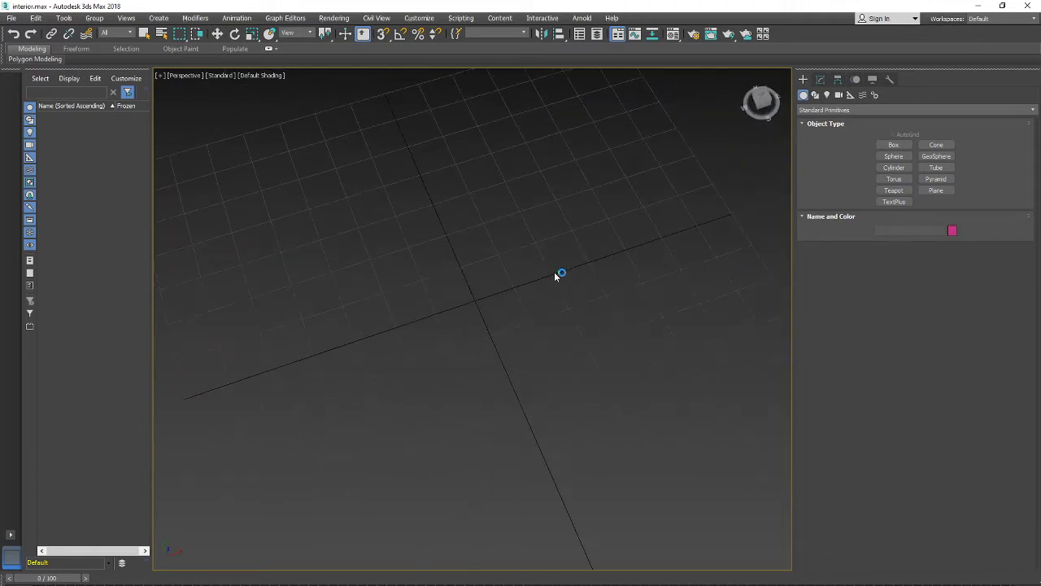
{"action": "middle_click_drag", "start_coordinate": [670, 293], "coordinate": [637, 334], "text": "alt"}
{"action": "left_click", "coordinate": [419, 17]}
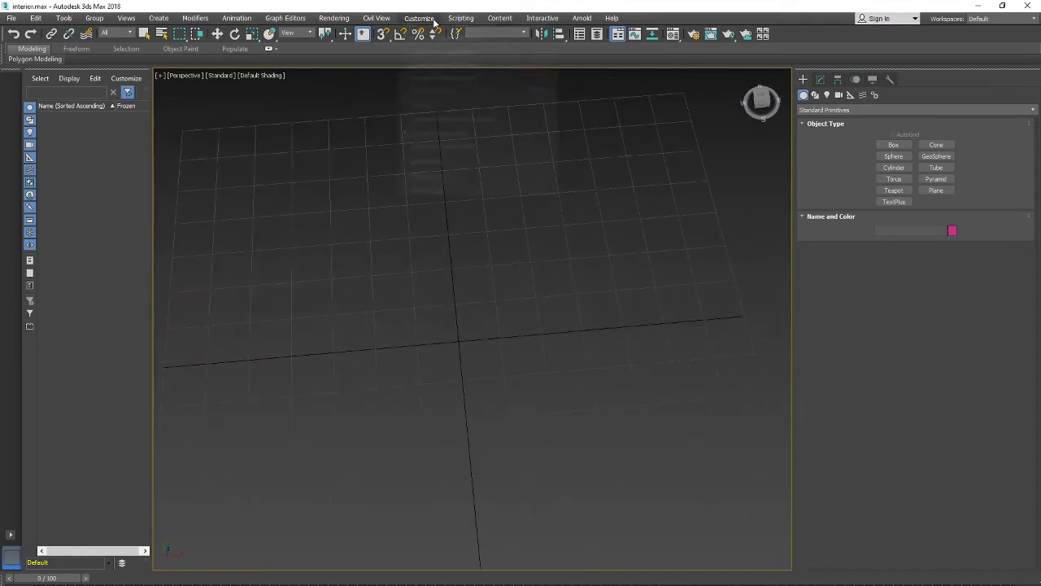
{"action": "left_click", "coordinate": [452, 160]}
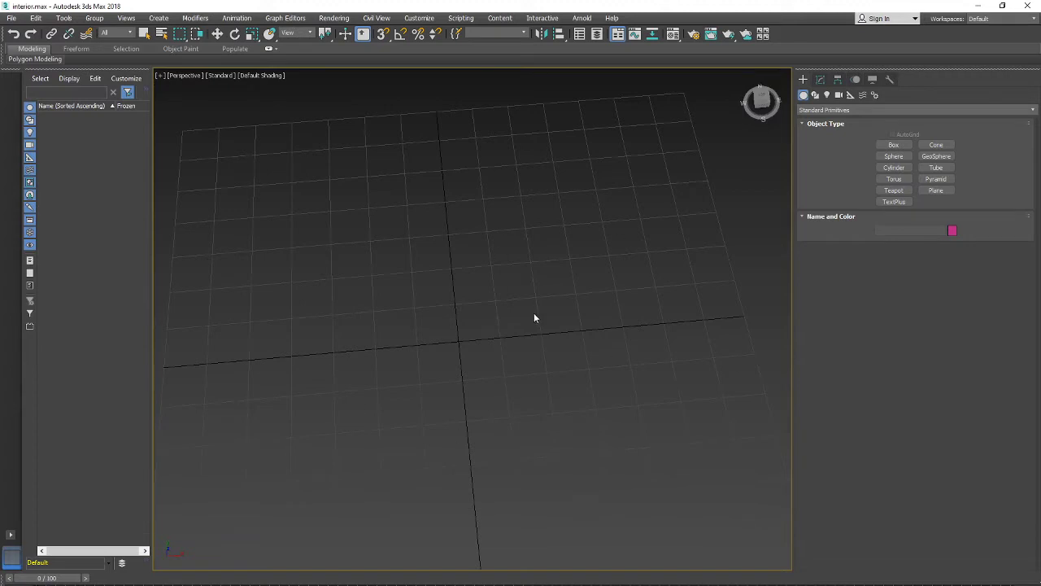
{"action": "middle_click_drag", "start_coordinate": [534, 317], "coordinate": [607, 239], "text": "alt"}
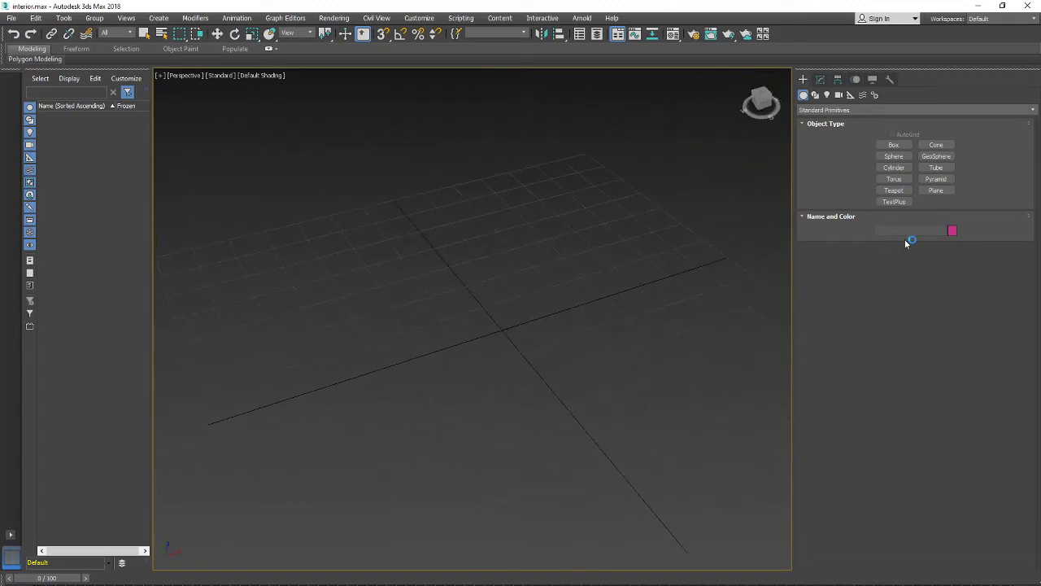
Choose the Plane primitive, and in Photoshop extend the blueprint.psd canvas slightly past its left edge with the Crop tool.
{"action": "left_click", "coordinate": [937, 191]}
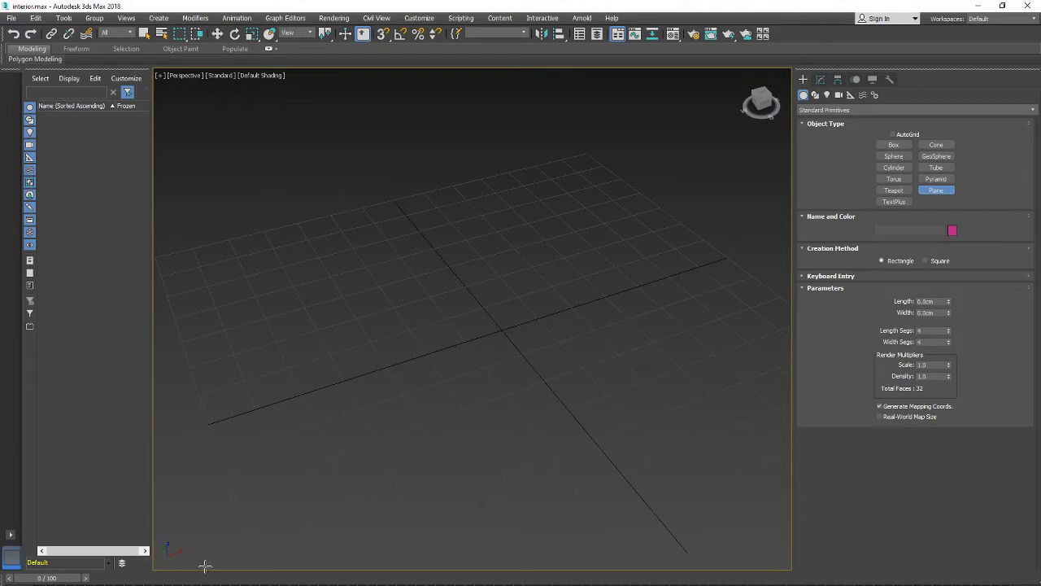
{"action": "left_click", "coordinate": [173, 584]}
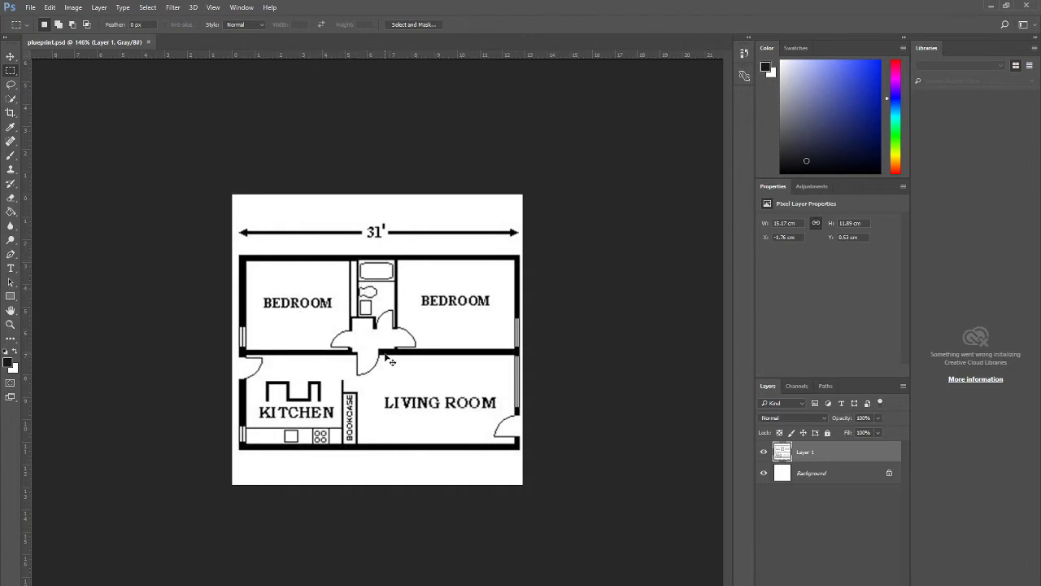
{"action": "key", "text": "ctrl+t"}
{"action": "key", "text": "Escape"}
{"action": "key", "text": "c"}
{"action": "left_click_drag", "start_coordinate": [231, 348], "coordinate": [209, 348]}
{"action": "key", "text": "Return"}
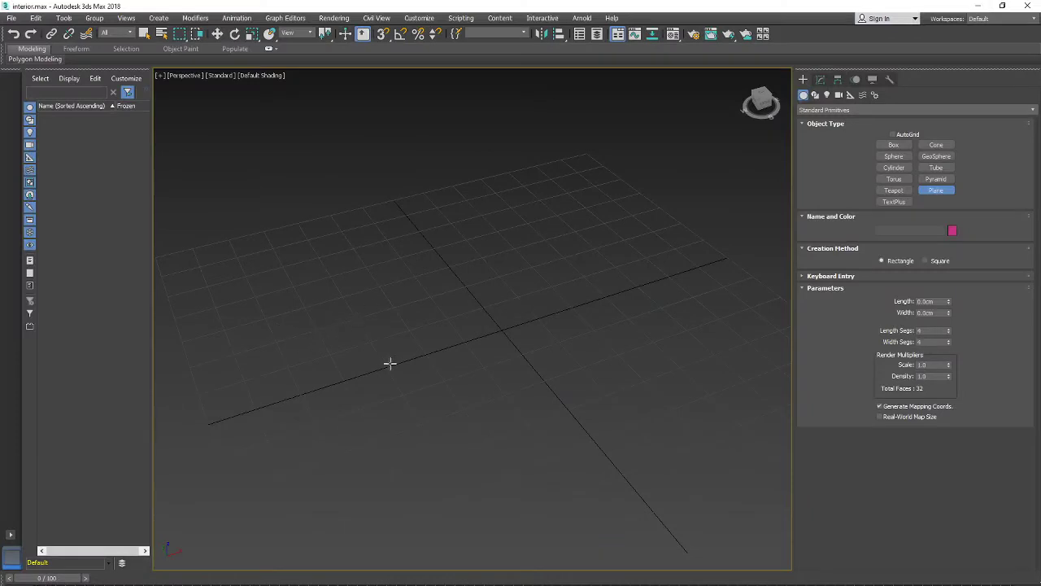
Back in 3ds Max, draw a plane about 118 by 152 cm on the ground grid and set its length to 3300 cm.
{"action": "left_click_drag", "start_coordinate": [413, 421], "coordinate": [545, 240]}
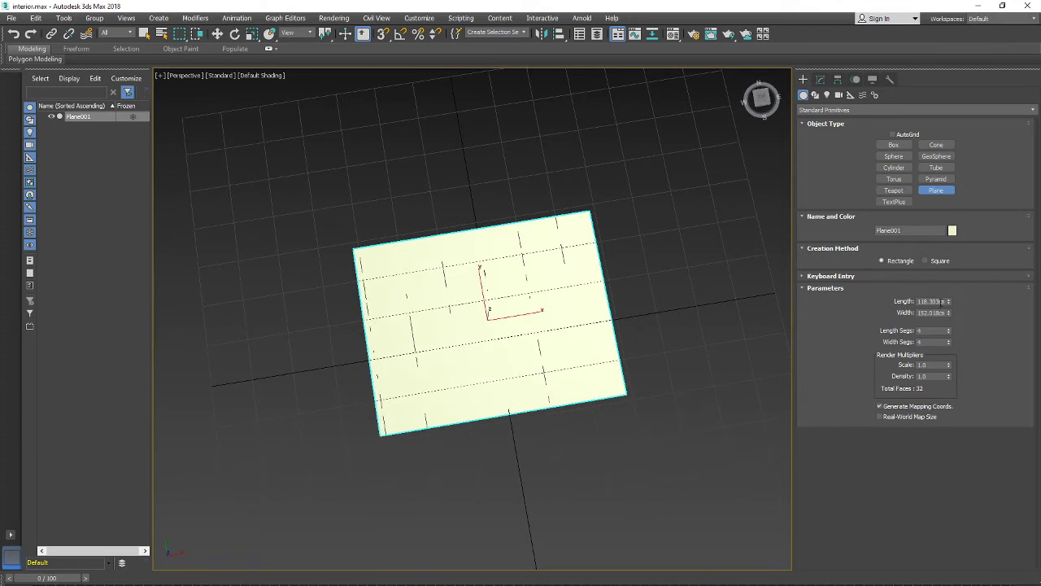
{"action": "left_click_drag", "start_coordinate": [942, 301], "coordinate": [905, 303]}
{"action": "type", "text": "3m"}
{"action": "key", "text": "Return"}
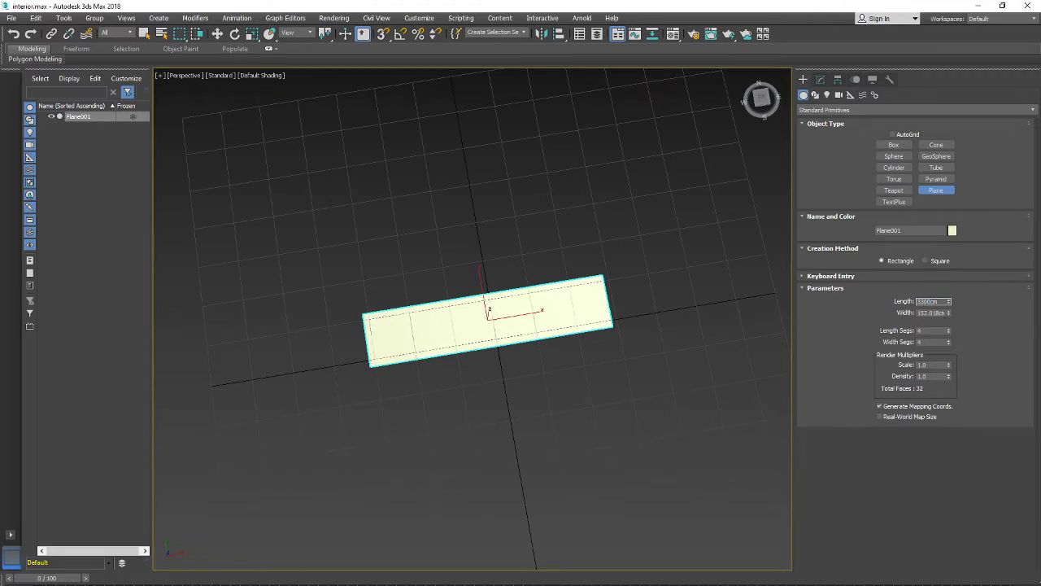
{"action": "key", "text": "Return"}
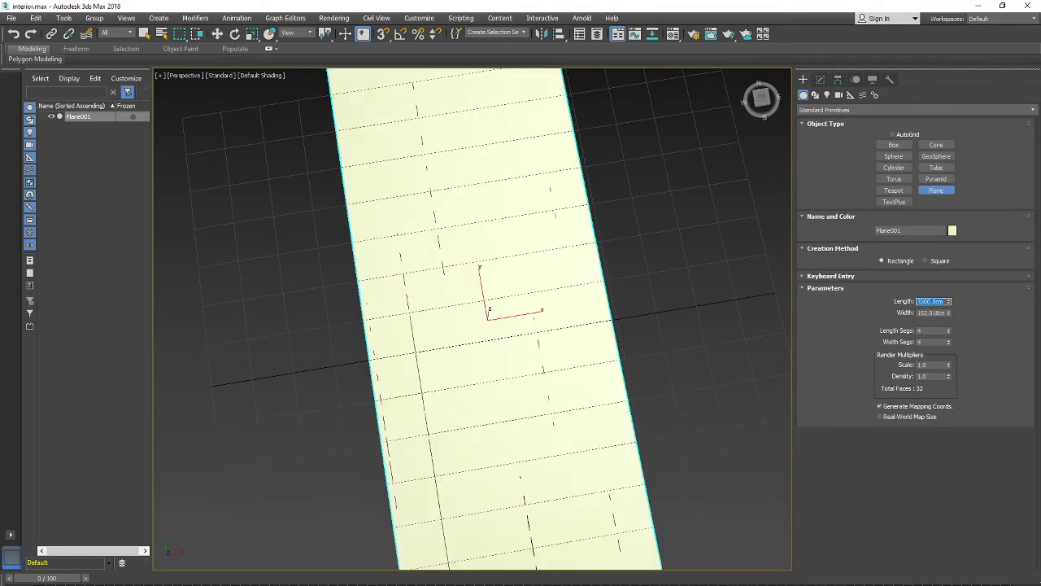
Set the plane's width to 2200 cm.
{"action": "scroll", "coordinate": [493, 334], "scroll_direction": "down", "scroll_amount": 5}
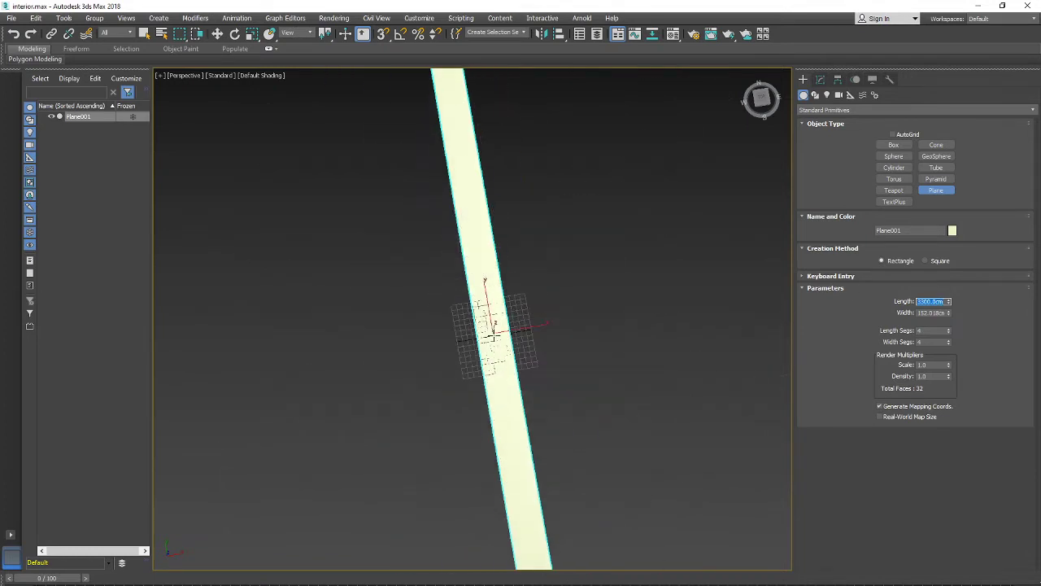
{"action": "scroll", "coordinate": [493, 334], "scroll_direction": "down", "scroll_amount": 2}
{"action": "mouse_move", "coordinate": [493, 333]}
{"action": "middle_mouse_down", "text": "alt"}
{"action": "mouse_move", "coordinate": [593, 333]}
{"action": "mouse_move", "coordinate": [477, 340]}
{"action": "mouse_move", "coordinate": [486, 341]}
{"action": "middle_mouse_up", "text": "alt"}
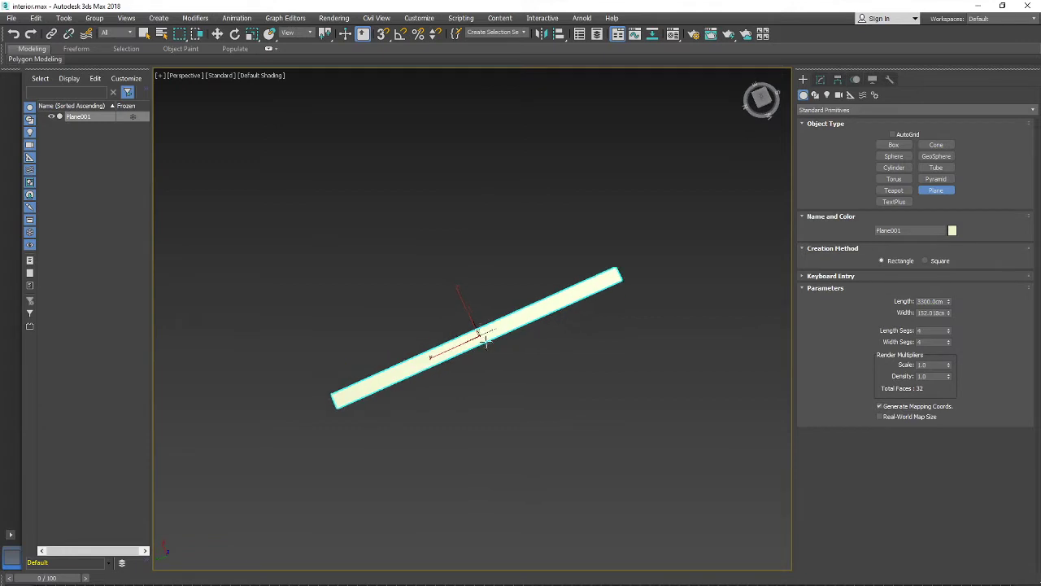
{"action": "scroll", "coordinate": [486, 341], "scroll_direction": "up", "scroll_amount": 3}
{"action": "scroll", "coordinate": [486, 342], "scroll_direction": "up", "scroll_amount": 1}
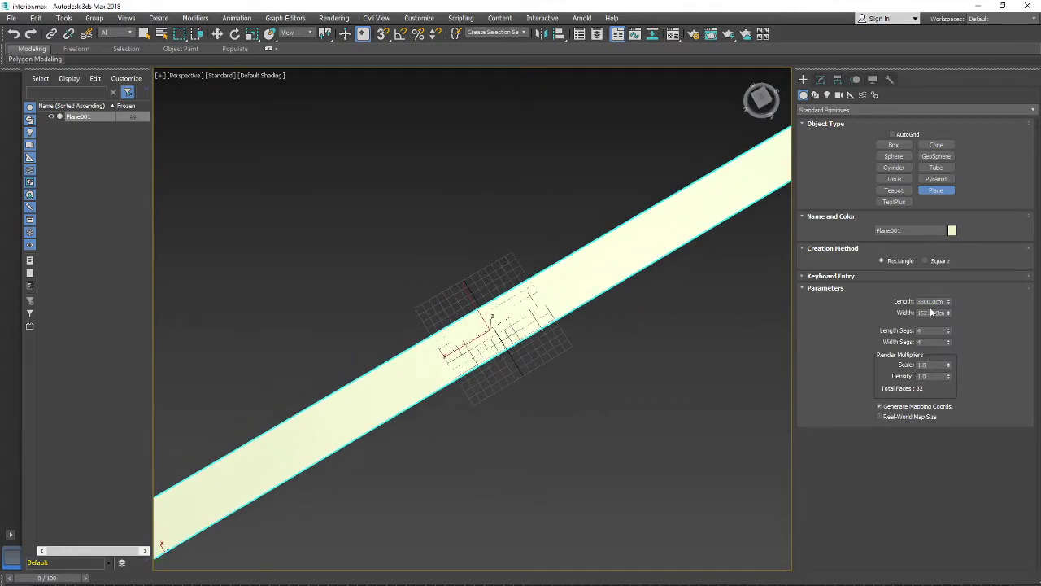
{"action": "double_click", "coordinate": [931, 313]}
{"action": "type", "text": "2cm"}
{"action": "key", "text": "Return"}
{"action": "scroll", "coordinate": [479, 198], "scroll_direction": "down", "scroll_amount": 6}
{"action": "middle_click_drag", "start_coordinate": [522, 270], "coordinate": [533, 233], "text": "alt"}
{"action": "scroll", "coordinate": [527, 236], "scroll_direction": "up", "scroll_amount": 3}
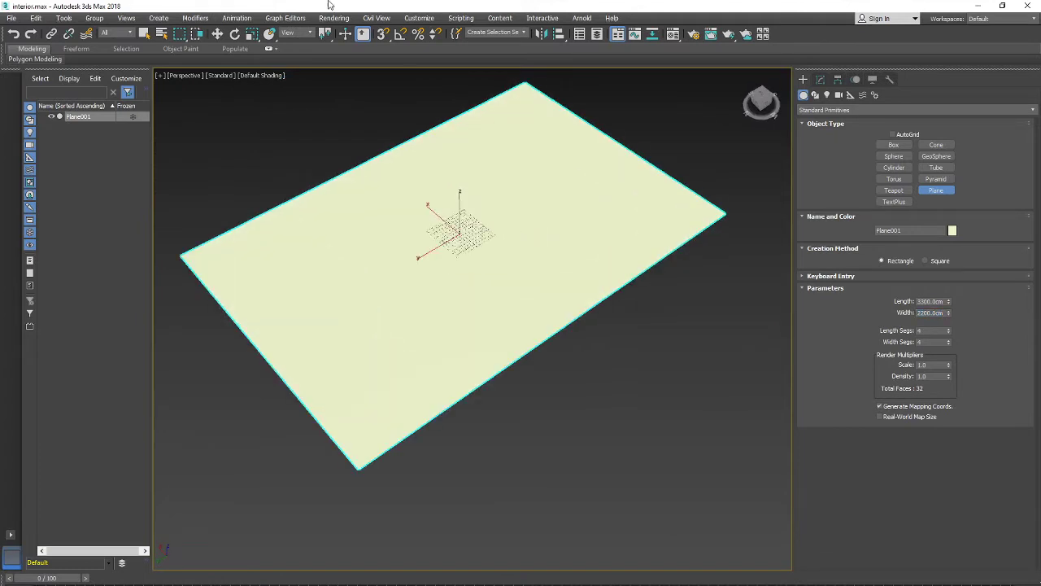
Change the metric display unit scale to millimeters.
{"action": "left_click", "coordinate": [419, 18]}
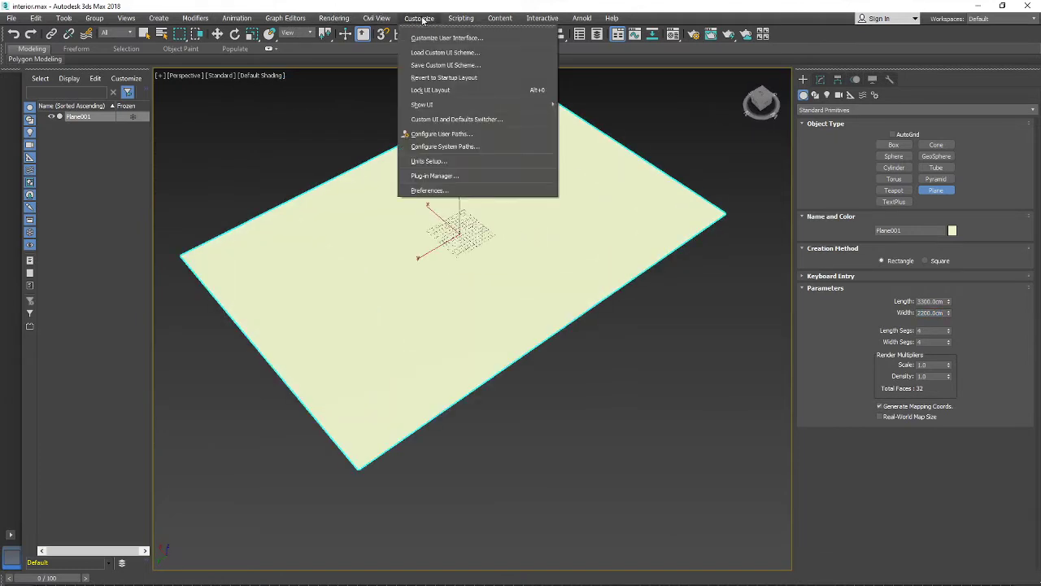
{"action": "left_click", "coordinate": [429, 161]}
{"action": "left_click", "coordinate": [481, 271]}
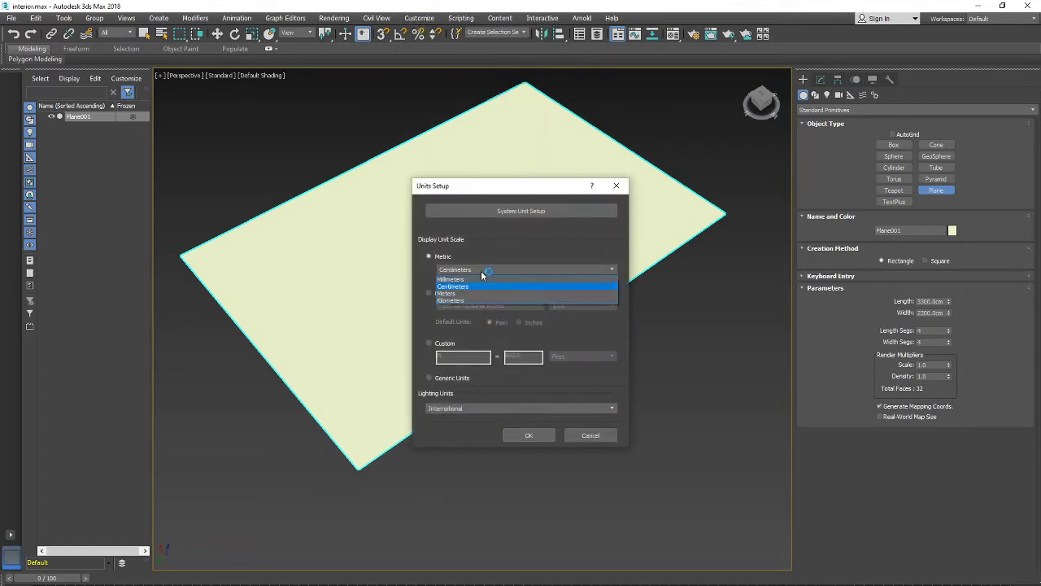
{"action": "left_click", "coordinate": [480, 279]}
{"action": "left_click", "coordinate": [529, 436]}
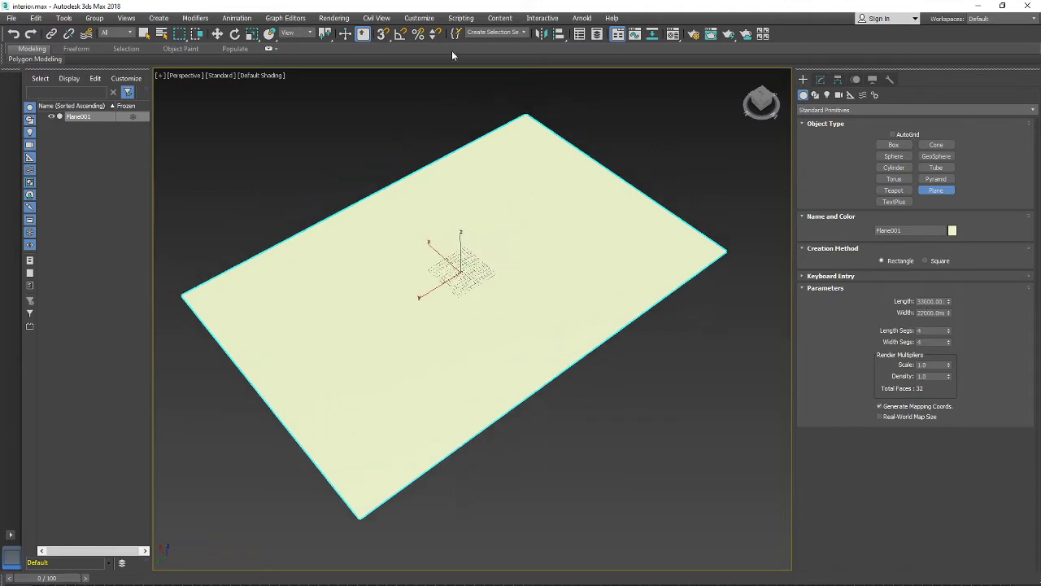
Change the metric display unit scale to meters.
{"action": "left_click", "coordinate": [419, 18]}
{"action": "left_click", "coordinate": [457, 159]}
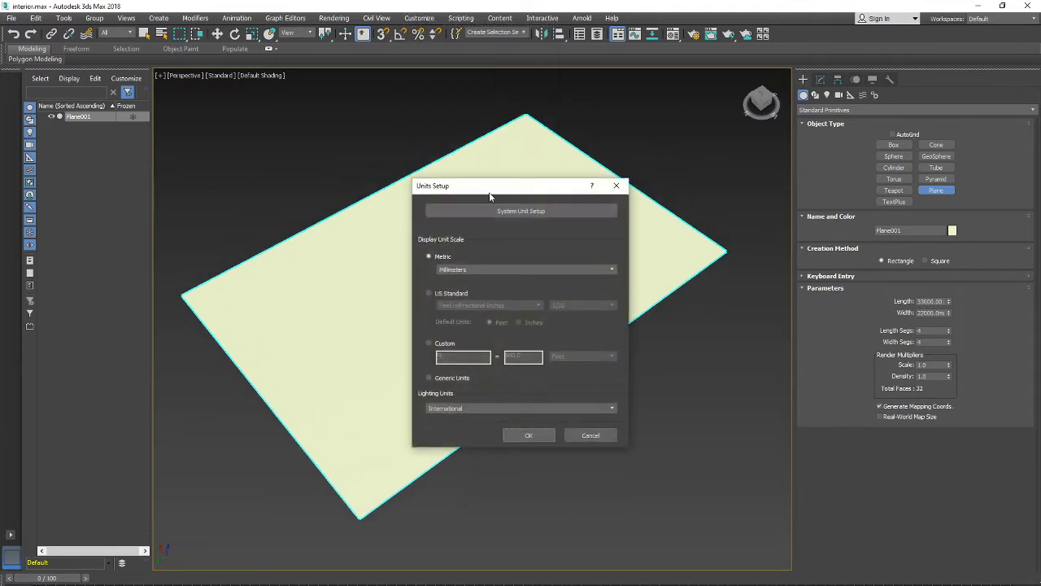
{"action": "left_click", "coordinate": [461, 270]}
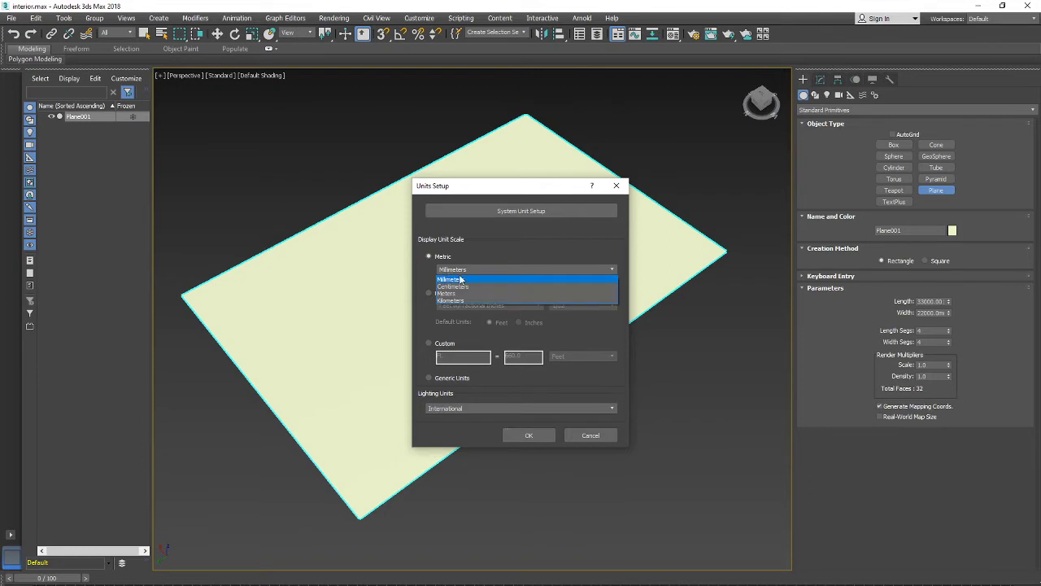
{"action": "left_click", "coordinate": [461, 294]}
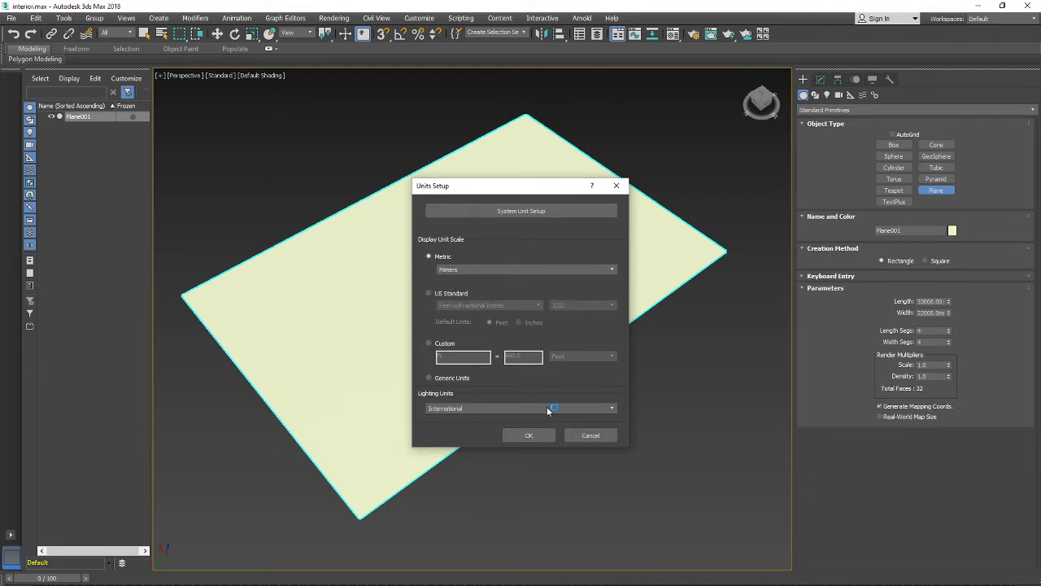
{"action": "left_click", "coordinate": [531, 435]}
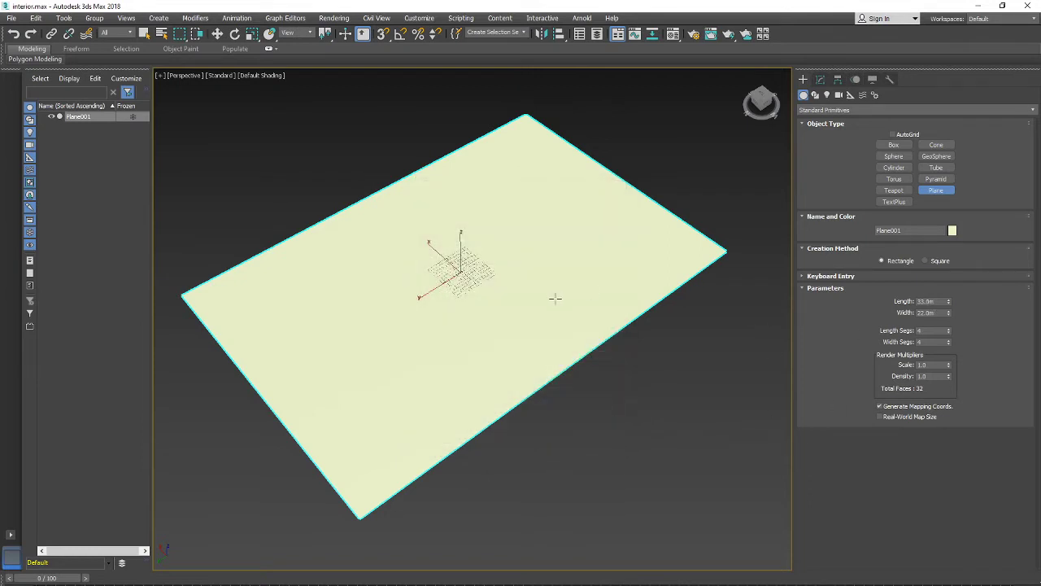
{"action": "scroll", "coordinate": [555, 298], "scroll_direction": "up", "scroll_amount": 3}
{"action": "scroll", "coordinate": [404, 272], "scroll_direction": "down", "scroll_amount": 7}
{"action": "middle_click_drag", "start_coordinate": [403, 272], "coordinate": [356, 272], "text": "alt"}
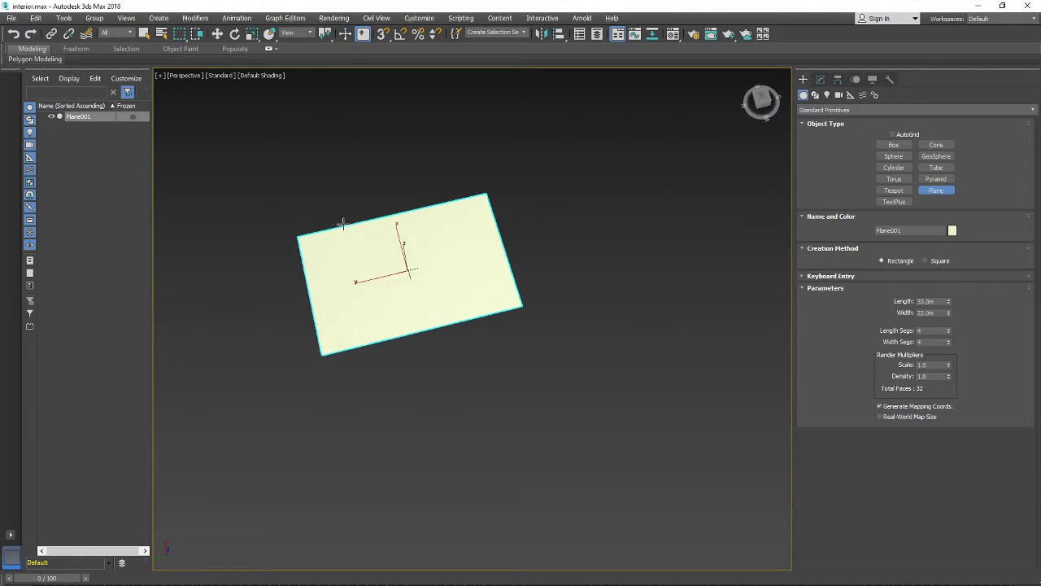
{"action": "scroll", "coordinate": [513, 204], "scroll_direction": "up", "scroll_amount": 3}
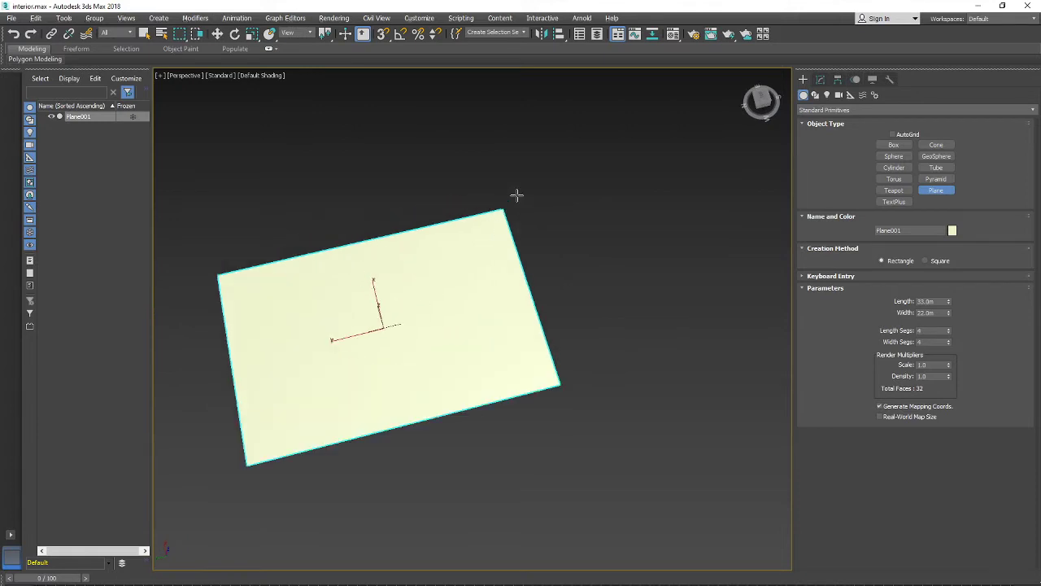
{"action": "middle_click_drag", "start_coordinate": [577, 395], "coordinate": [563, 312], "text": "alt"}
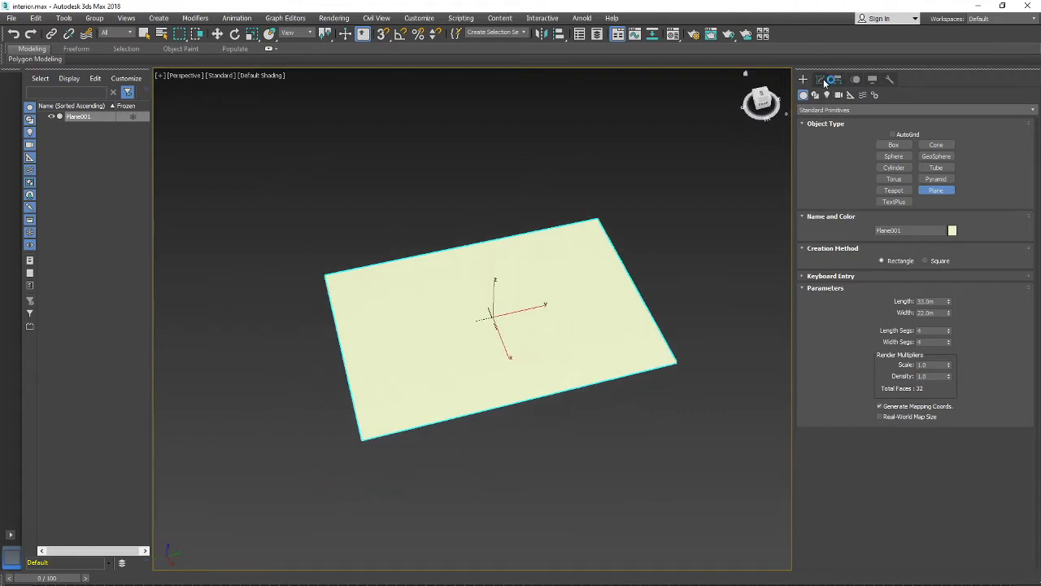
Show the plane's modifier stack and base parameters for editing.
{"action": "left_click", "coordinate": [820, 80]}
{"action": "middle_click_drag", "start_coordinate": [664, 231], "coordinate": [653, 237]}
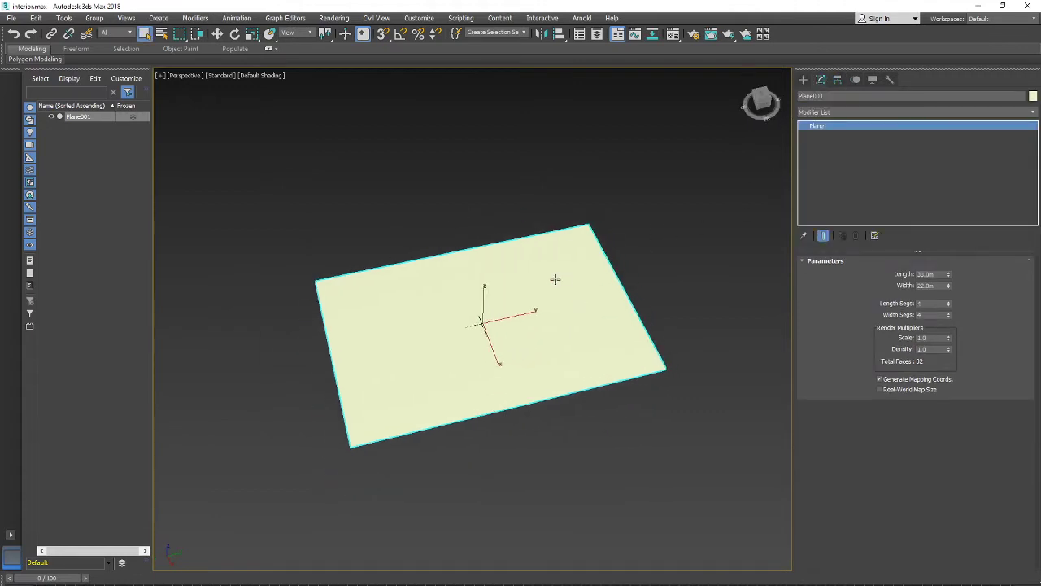
{"action": "mouse_move", "coordinate": [555, 279]}
{"action": "middle_mouse_down", "text": "alt"}
{"action": "mouse_move", "coordinate": [643, 243]}
{"action": "mouse_move", "coordinate": [573, 276]}
{"action": "mouse_move", "coordinate": [412, 252]}
{"action": "mouse_move", "coordinate": [535, 249]}
{"action": "mouse_move", "coordinate": [565, 297]}
{"action": "middle_mouse_up", "text": "alt"}
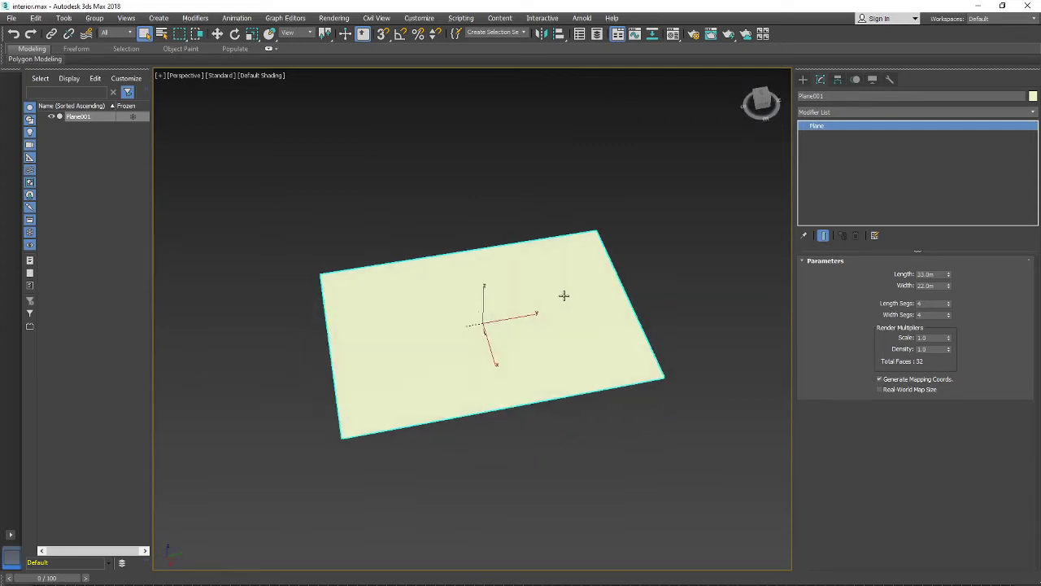
Bring up the Material Editor in its compact layout.
{"action": "key", "text": "m"}
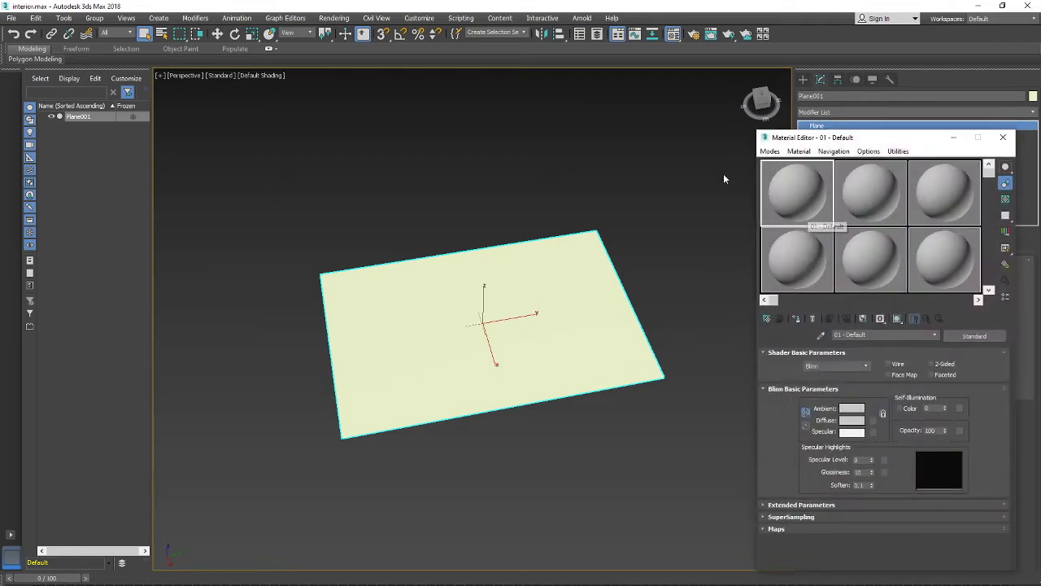
{"action": "left_click", "coordinate": [1003, 140]}
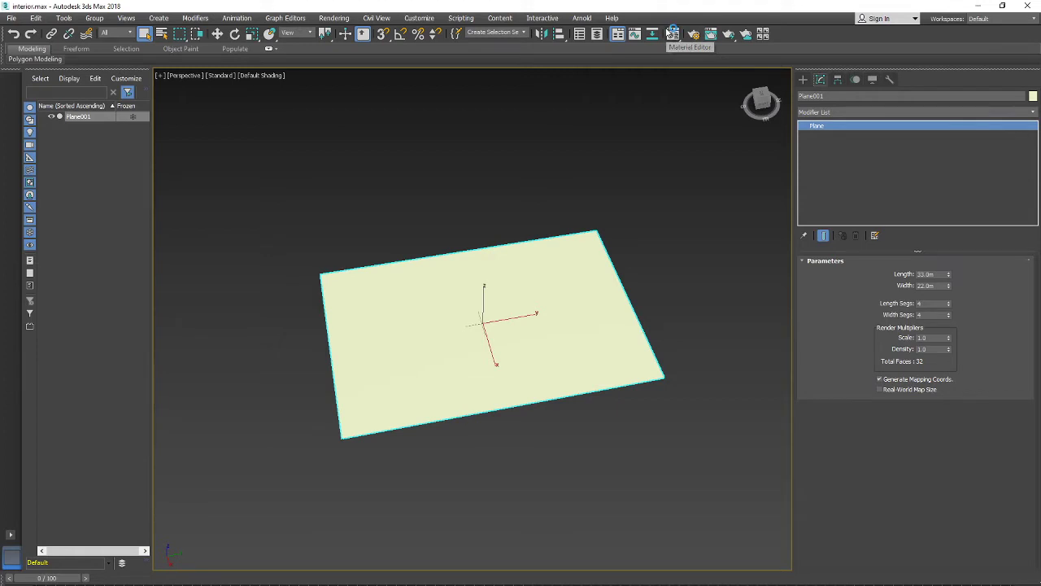
{"action": "left_click", "coordinate": [673, 35]}
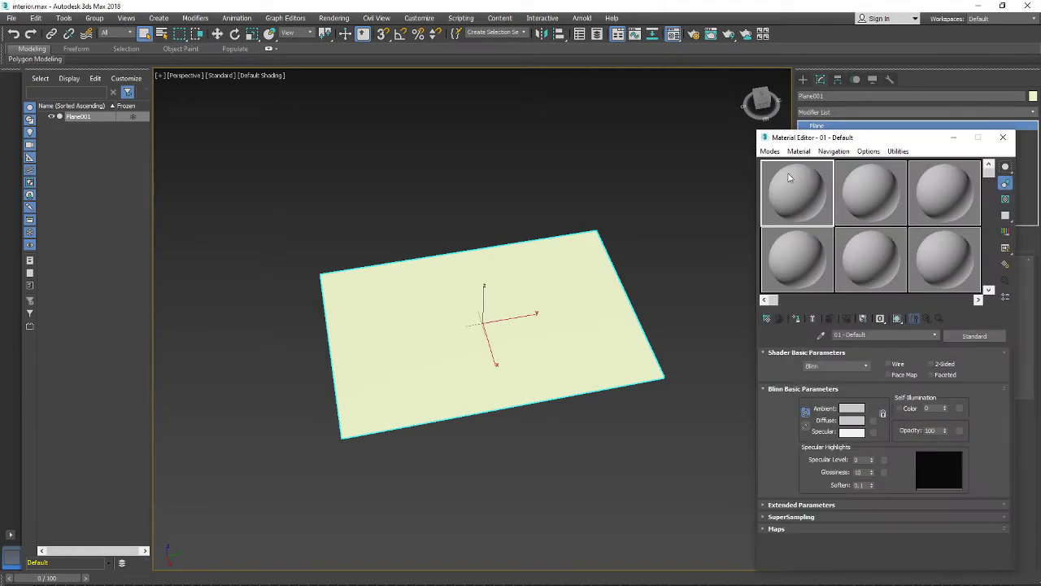
Switch the Material Editor to Slate mode and return it to Compact mode.
{"action": "left_click", "coordinate": [769, 151]}
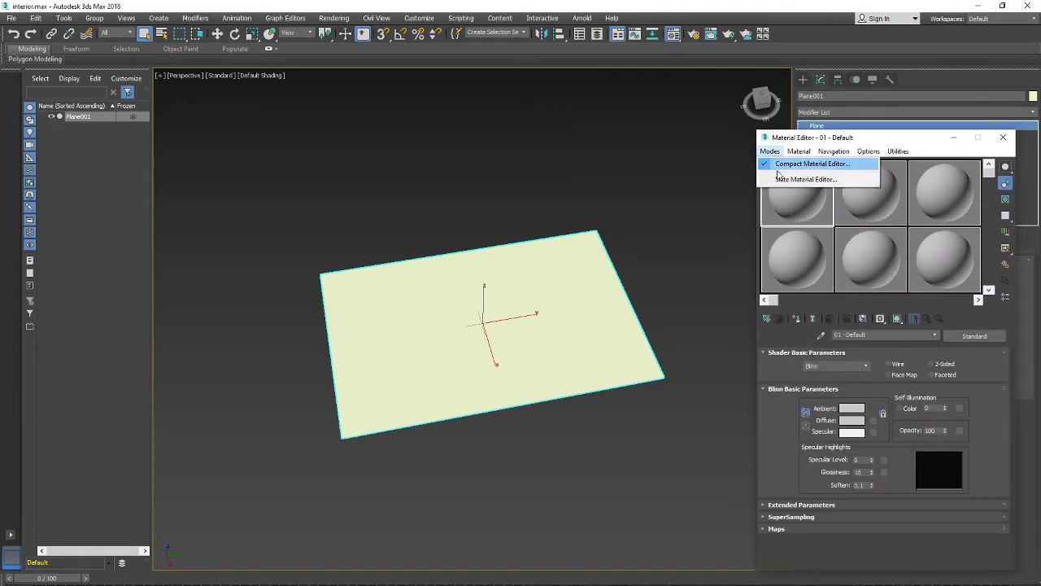
{"action": "left_click", "coordinate": [782, 178]}
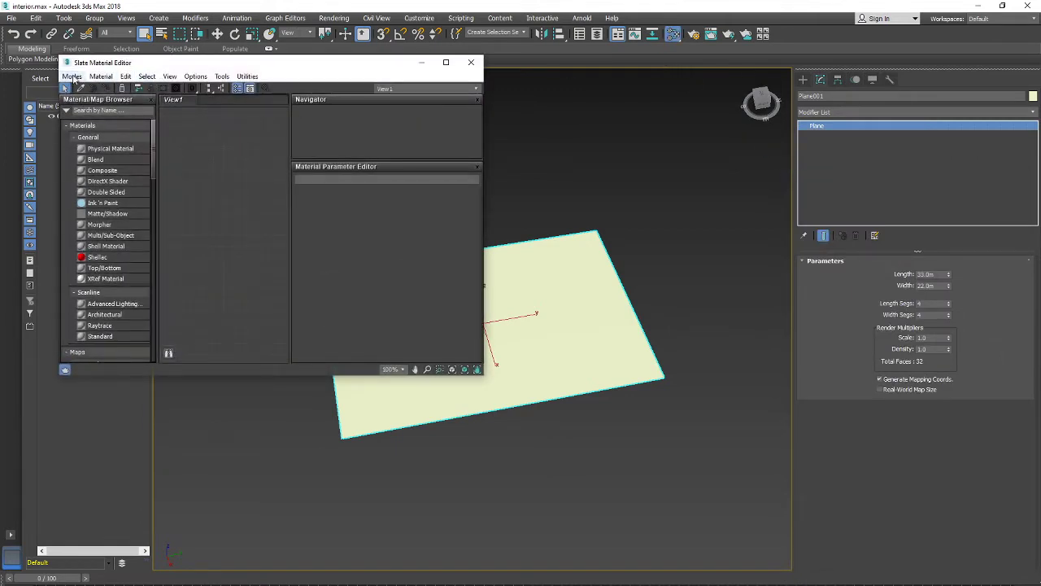
{"action": "left_click", "coordinate": [73, 78]}
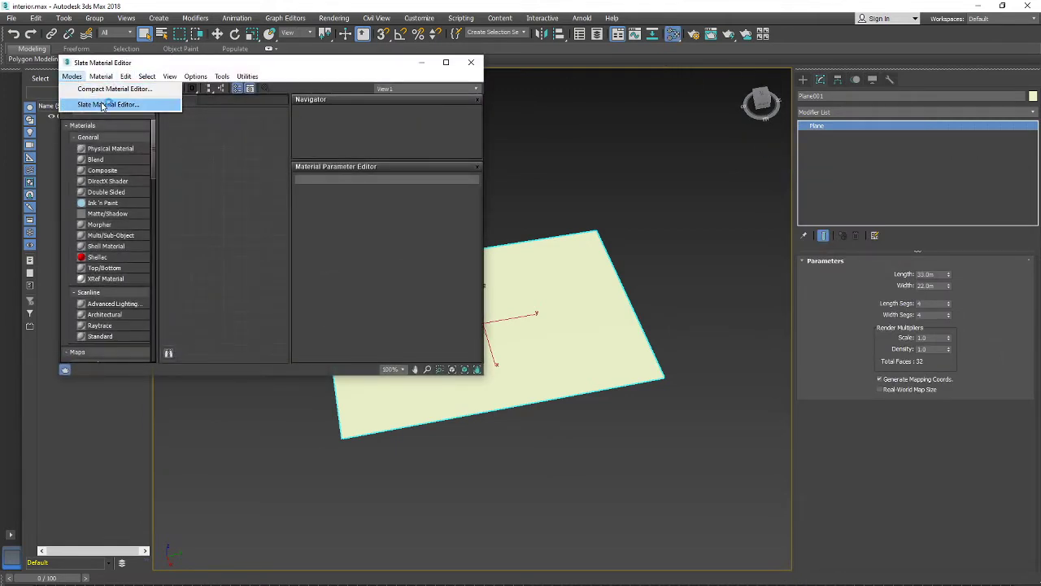
{"action": "left_click", "coordinate": [118, 106]}
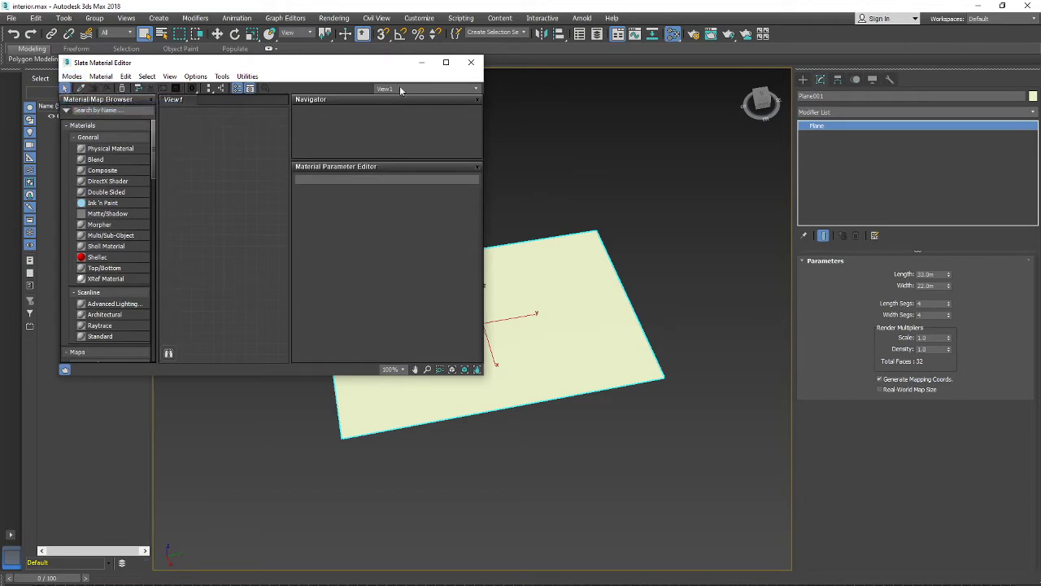
{"action": "left_click_drag", "start_coordinate": [260, 64], "coordinate": [622, 152]}
{"action": "left_click", "coordinate": [439, 164]}
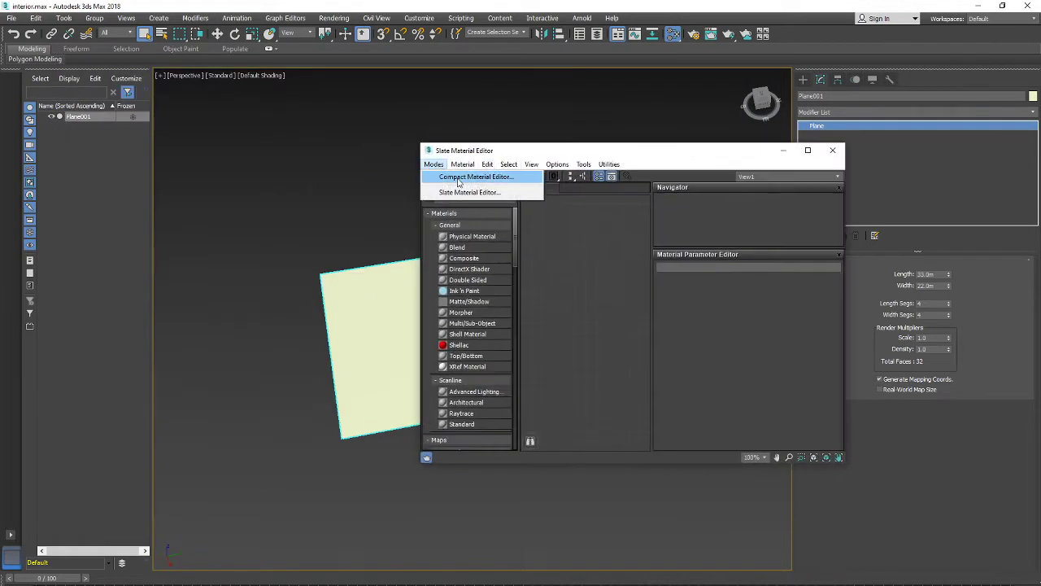
{"action": "left_click", "coordinate": [489, 175]}
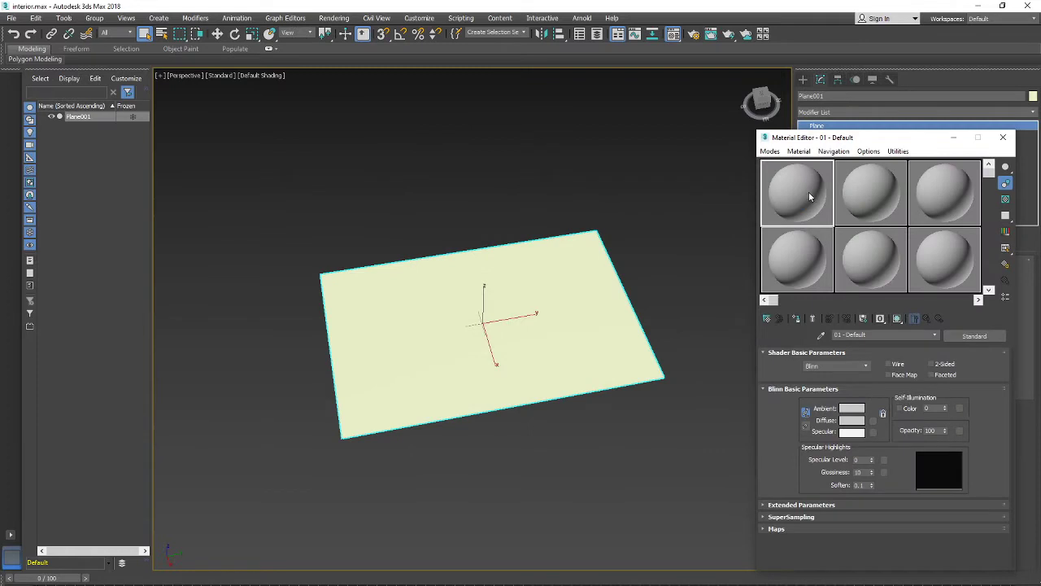
Apply the 01 - Default material to the plane and load plueprint.png from interior_design\work as its diffuse bitmap.
{"action": "left_click_drag", "start_coordinate": [808, 191], "coordinate": [484, 351]}
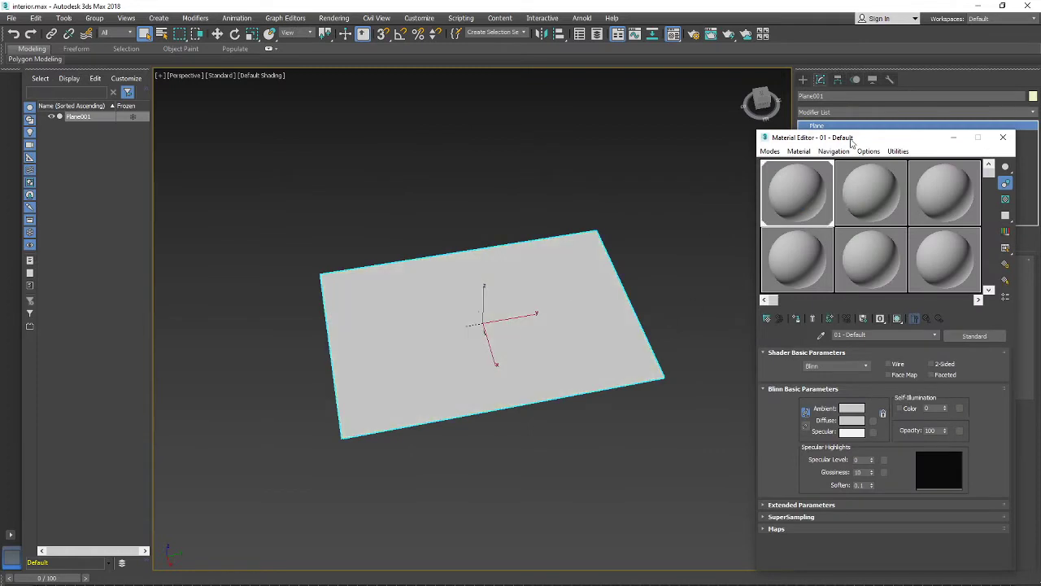
{"action": "left_click_drag", "start_coordinate": [852, 140], "coordinate": [764, 193]}
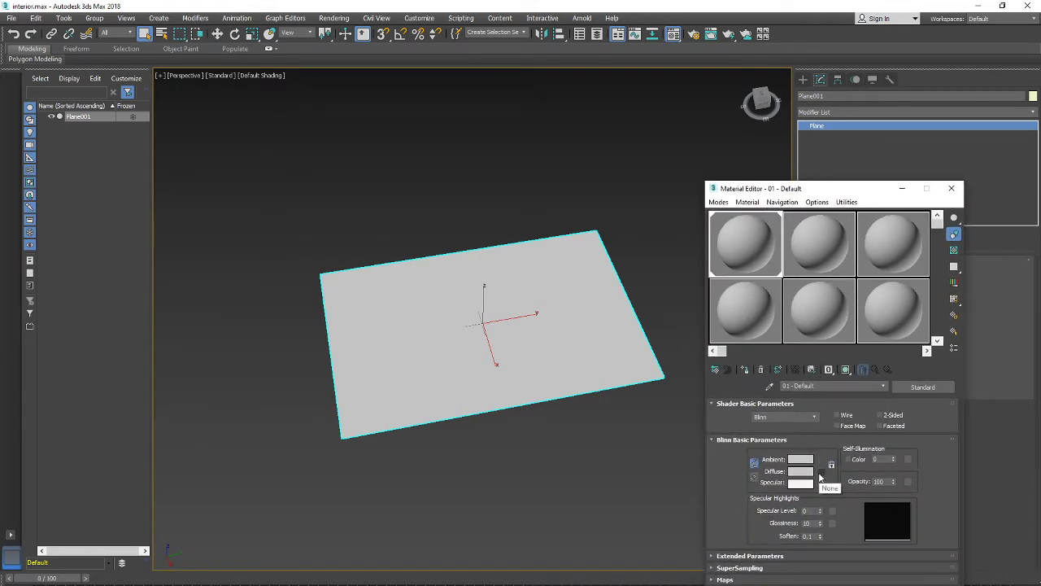
{"action": "left_click", "coordinate": [820, 473]}
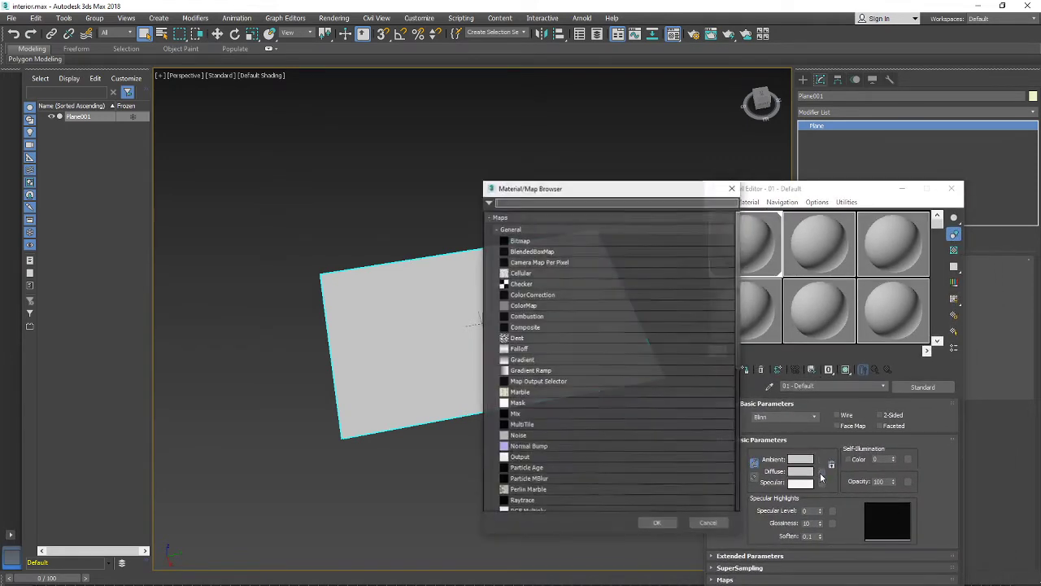
{"action": "double_click", "coordinate": [529, 239]}
{"action": "left_click", "coordinate": [313, 119]}
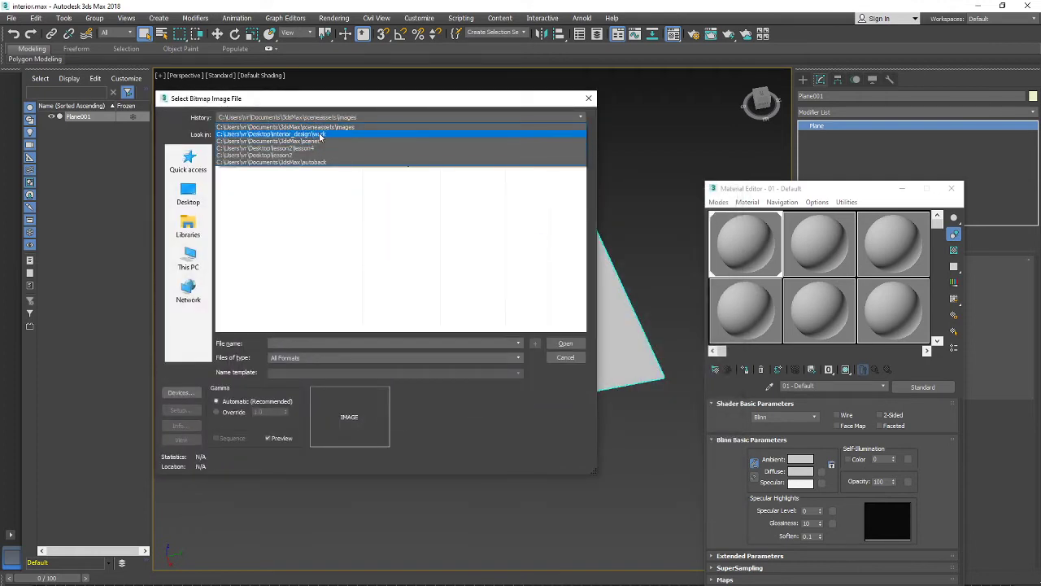
{"action": "left_click", "coordinate": [316, 135]}
{"action": "double_click", "coordinate": [247, 182]}
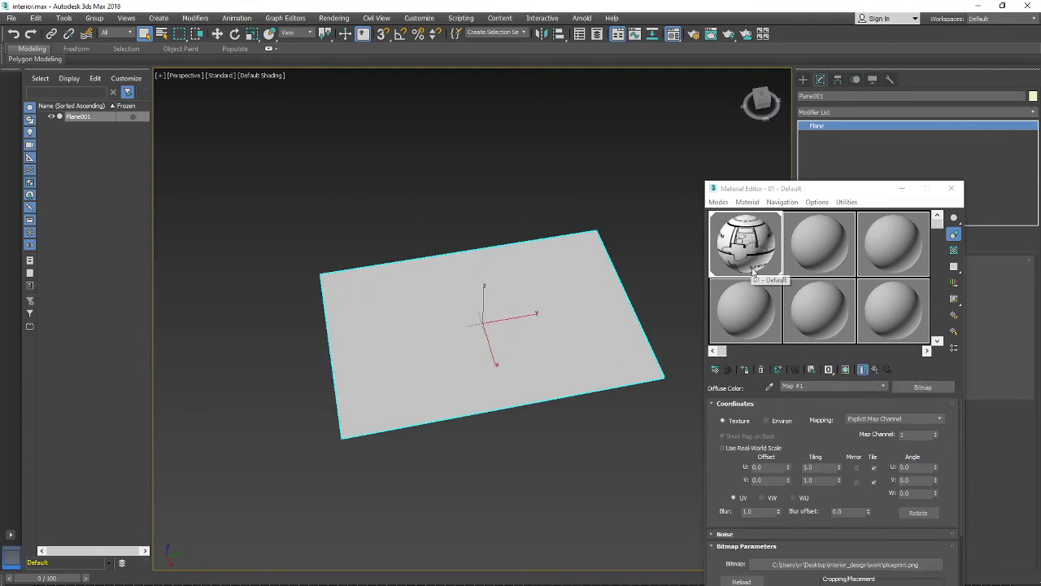
Display the blueprint map on the plane in the viewport and minimize the Material Editor.
{"action": "mouse_move", "coordinate": [511, 388]}
{"action": "middle_mouse_down"}
{"action": "mouse_move", "coordinate": [529, 383]}
{"action": "mouse_move", "coordinate": [512, 394]}
{"action": "middle_mouse_up"}
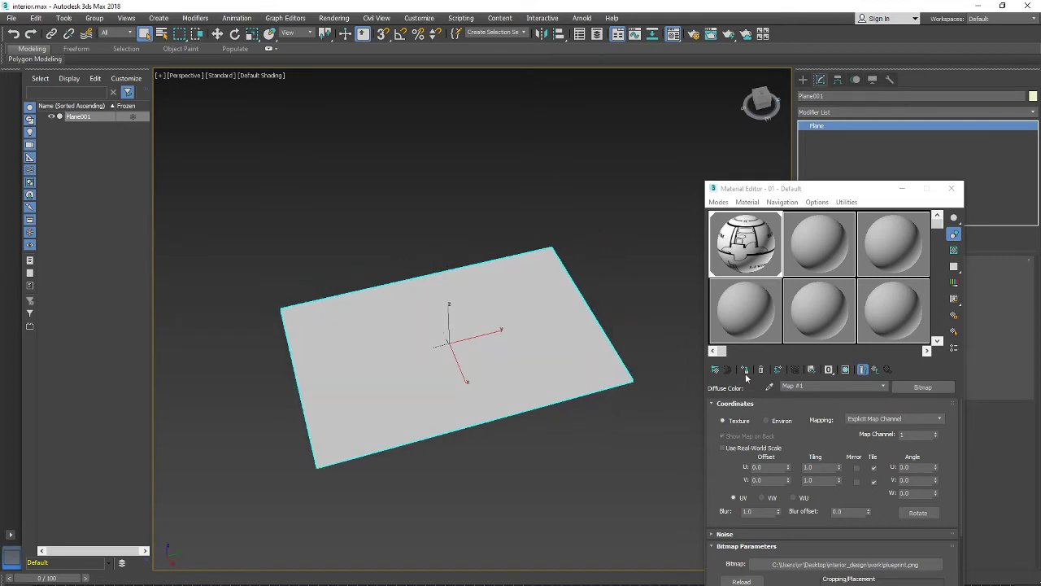
{"action": "left_click", "coordinate": [846, 370]}
{"action": "mouse_move", "coordinate": [536, 429]}
{"action": "middle_mouse_down", "text": "alt"}
{"action": "mouse_move", "coordinate": [486, 378]}
{"action": "mouse_move", "coordinate": [496, 465]}
{"action": "mouse_move", "coordinate": [600, 421]}
{"action": "mouse_move", "coordinate": [488, 419]}
{"action": "middle_mouse_up", "text": "alt"}
{"action": "middle_click_drag", "start_coordinate": [420, 294], "coordinate": [372, 218], "text": "alt"}
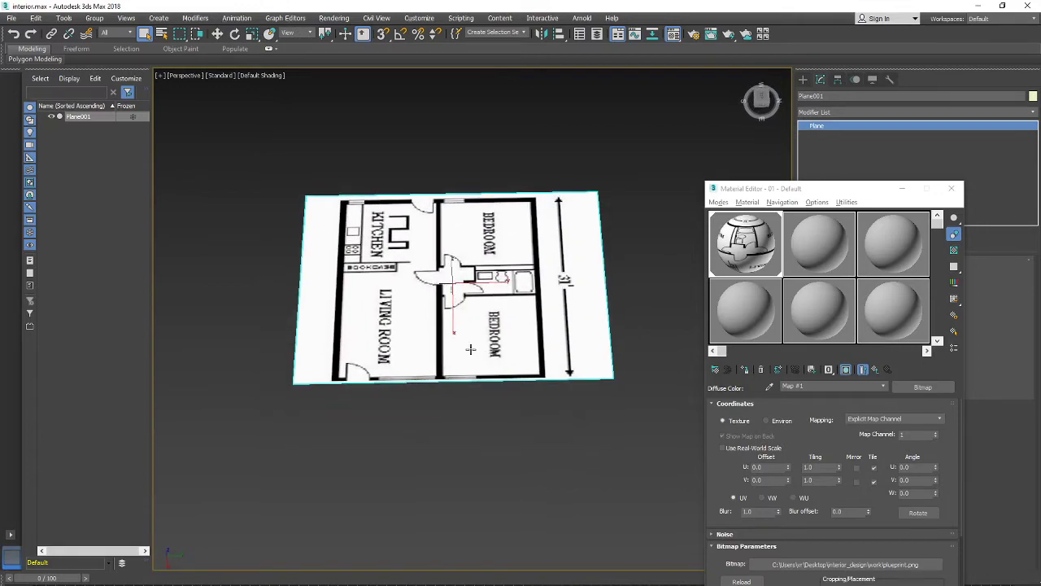
{"action": "middle_click_drag", "start_coordinate": [471, 349], "coordinate": [428, 296], "text": "alt"}
{"action": "middle_click_drag", "start_coordinate": [488, 269], "coordinate": [460, 278], "text": "alt"}
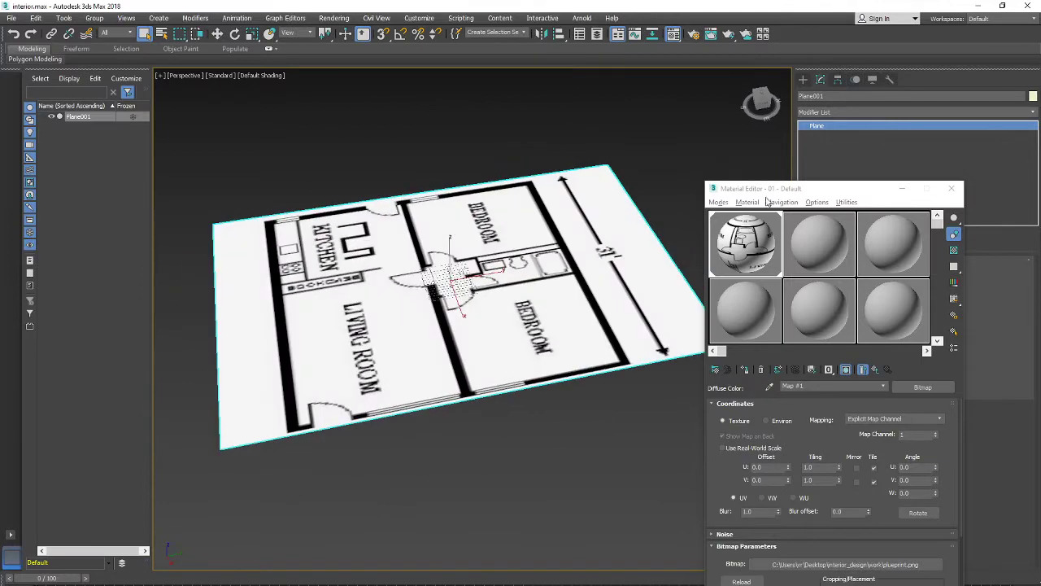
{"action": "left_click", "coordinate": [902, 189]}
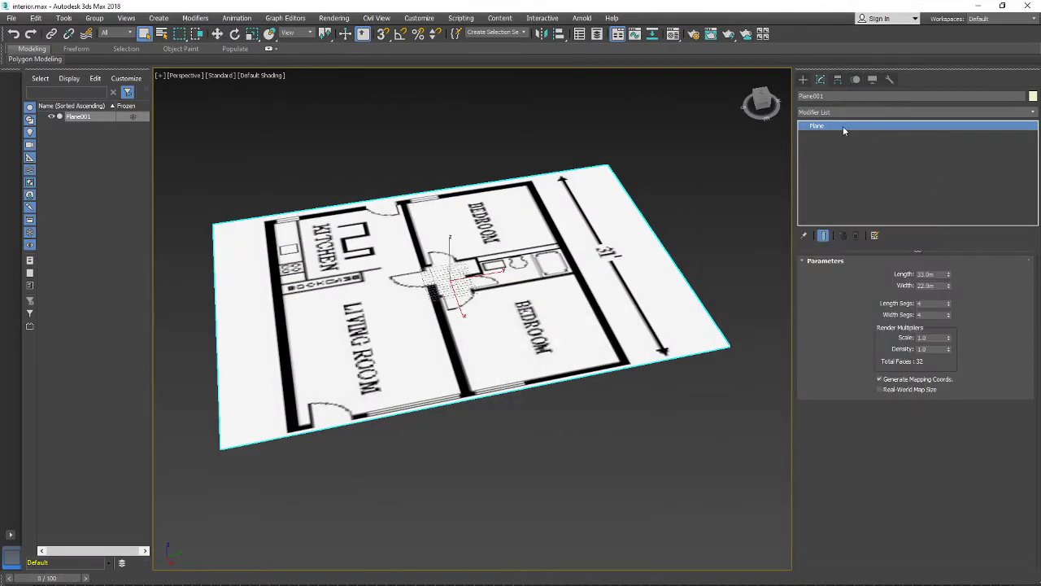
Convert the plane to an Editable Poly.
{"action": "right_click", "coordinate": [842, 126]}
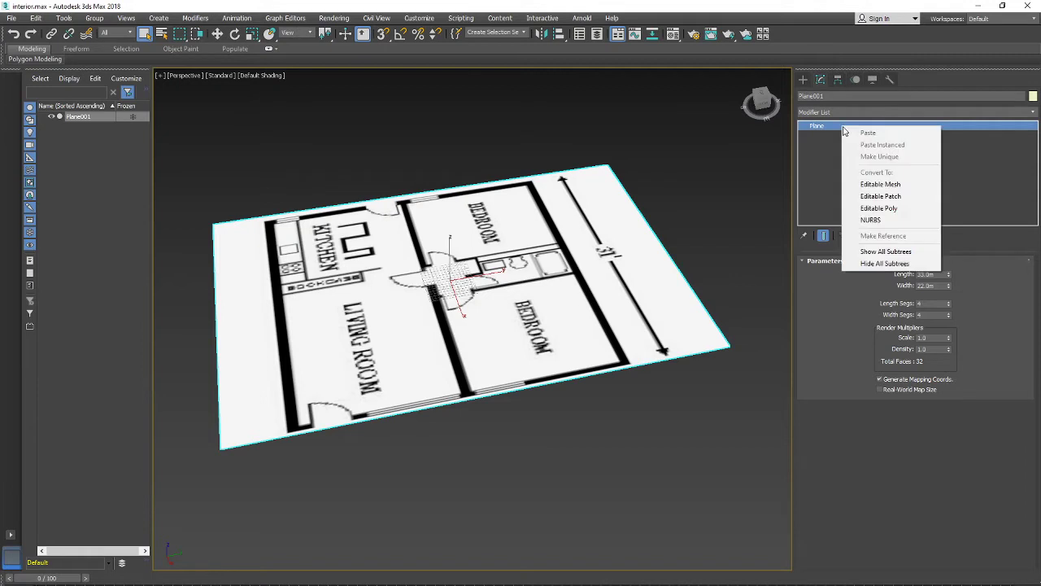
{"action": "left_click", "coordinate": [895, 209]}
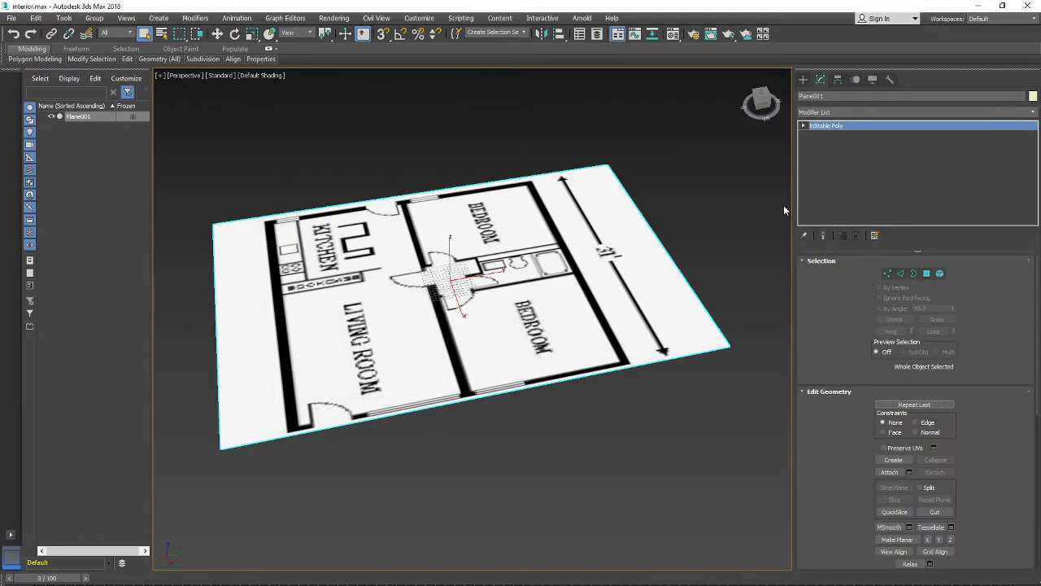
Add an Unwrap UVW modifier to the blueprint plane.
{"action": "middle_click_drag", "start_coordinate": [545, 265], "coordinate": [564, 260], "text": "alt"}
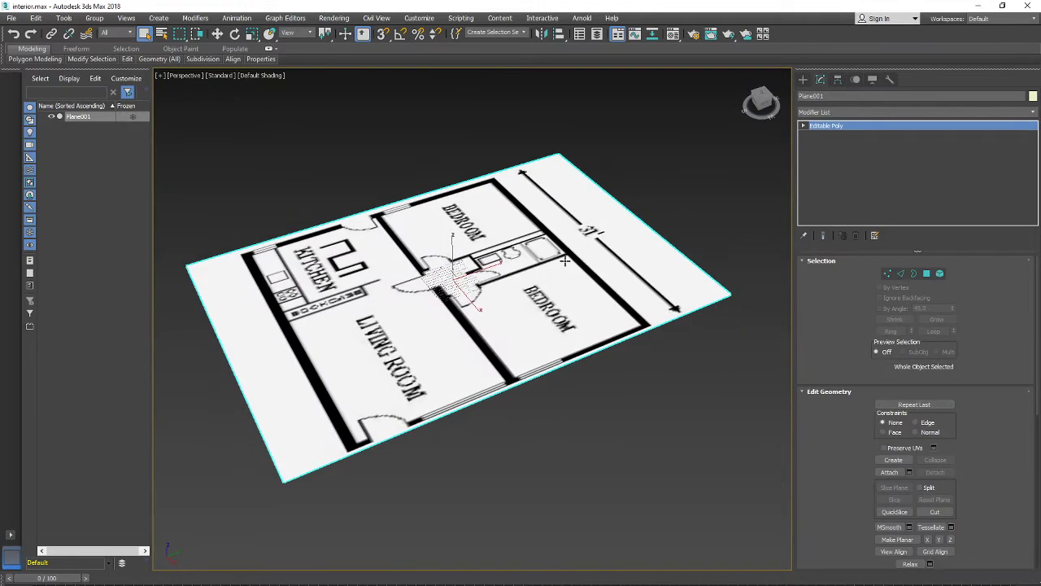
{"action": "left_click", "coordinate": [828, 111]}
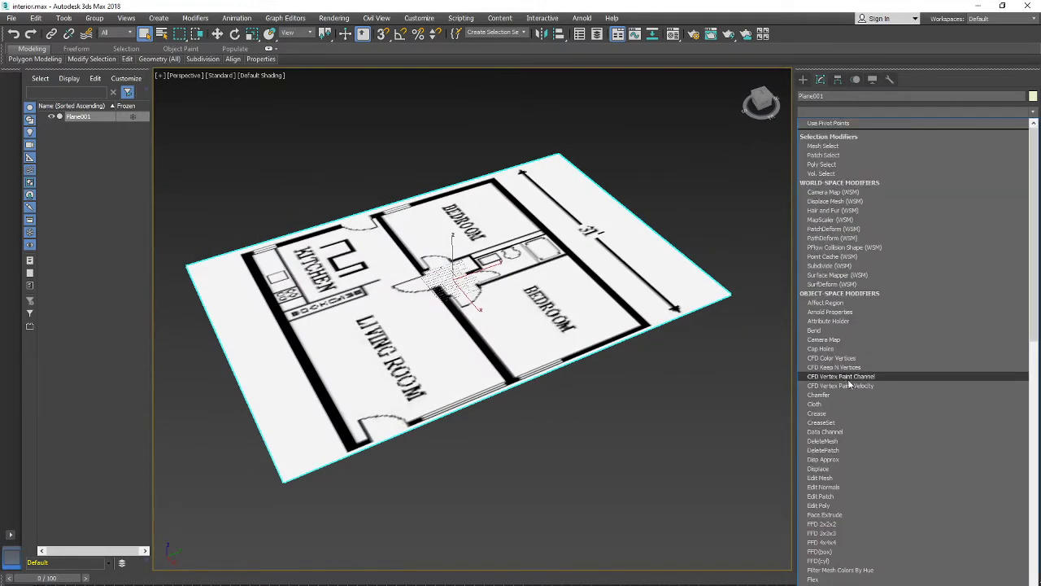
{"action": "scroll", "coordinate": [850, 383], "scroll_direction": "down", "scroll_amount": 10}
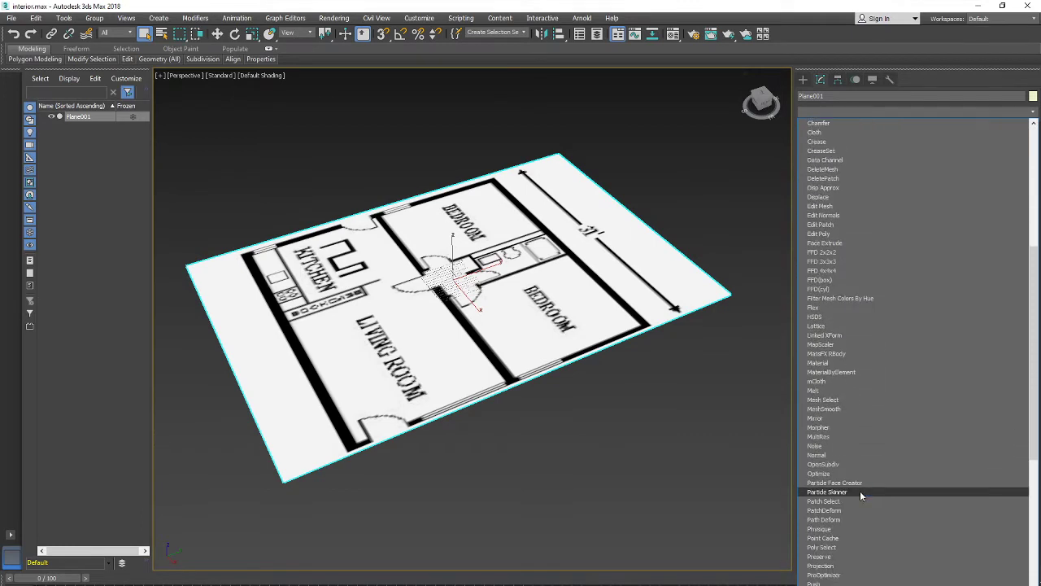
{"action": "scroll", "coordinate": [860, 491], "scroll_direction": "down", "scroll_amount": 10}
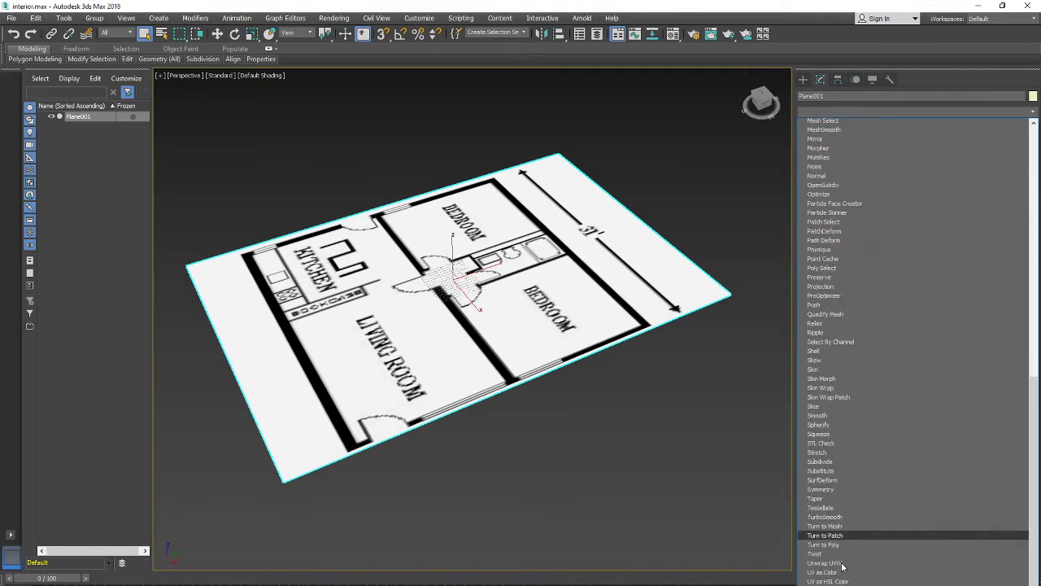
{"action": "scroll", "coordinate": [844, 562], "scroll_direction": "down", "scroll_amount": 1}
{"action": "left_click", "coordinate": [843, 538]}
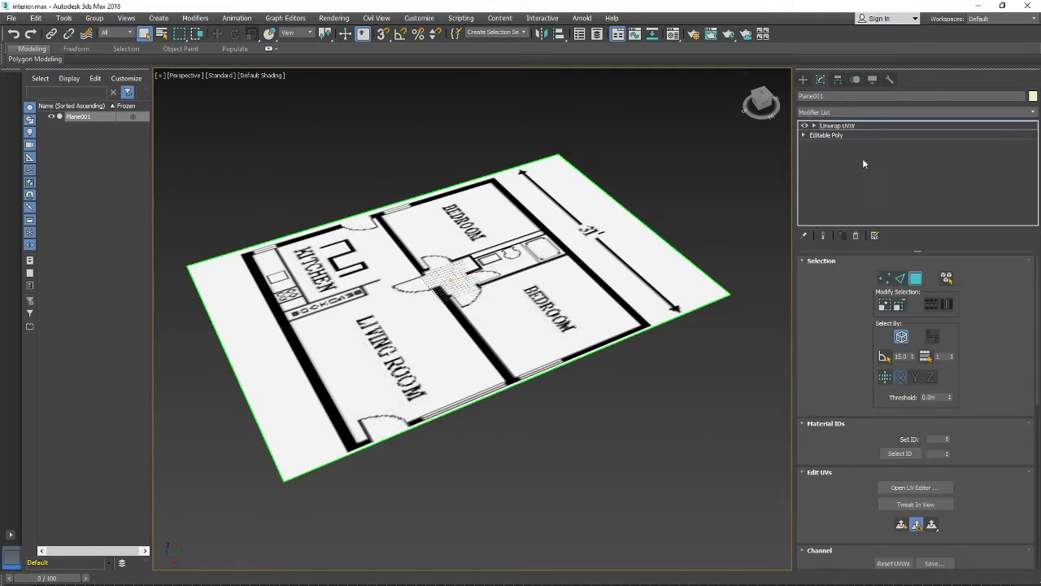
Open the UV Editor for the plane's Unwrap UVW modifier and place its window beside the plane.
{"action": "middle_click_drag", "start_coordinate": [640, 284], "coordinate": [592, 347], "text": "alt"}
{"action": "left_click", "coordinate": [846, 125]}
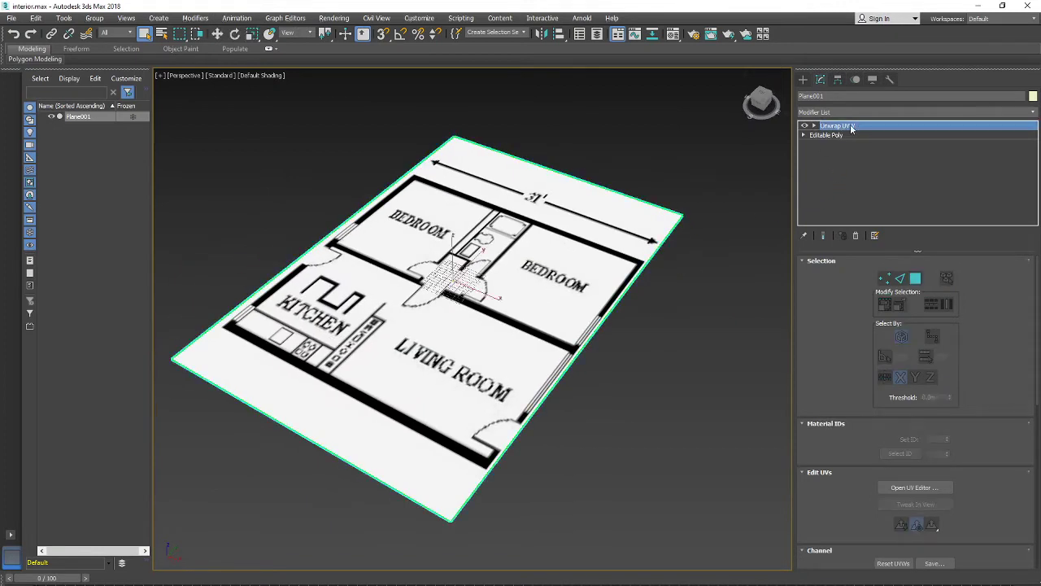
{"action": "left_click", "coordinate": [925, 490]}
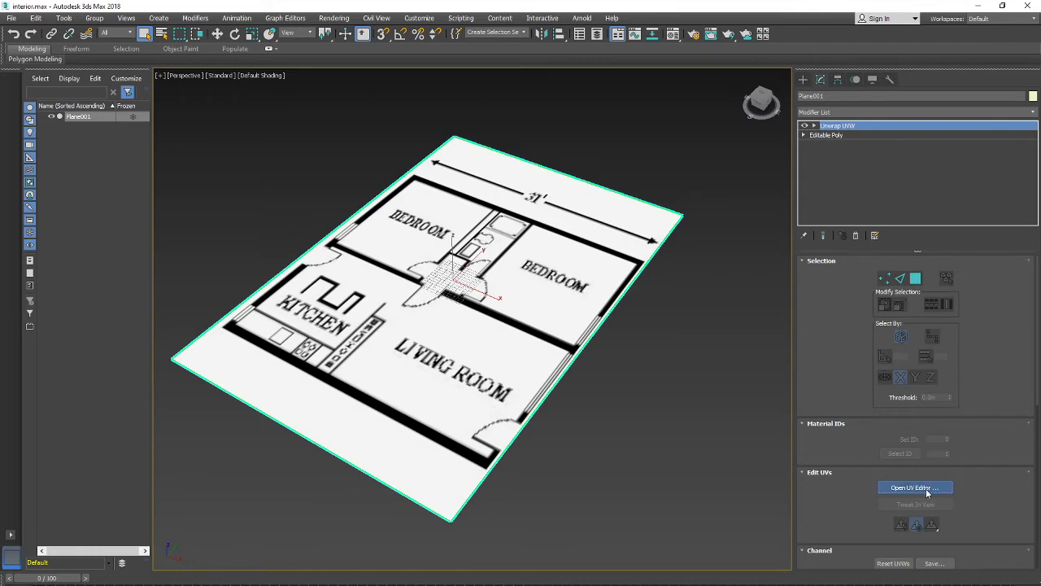
{"action": "left_click_drag", "start_coordinate": [167, 52], "coordinate": [761, 132]}
{"action": "scroll", "coordinate": [393, 257], "scroll_direction": "down", "scroll_amount": 5}
{"action": "middle_click_drag", "start_coordinate": [393, 257], "coordinate": [572, 253], "text": "alt"}
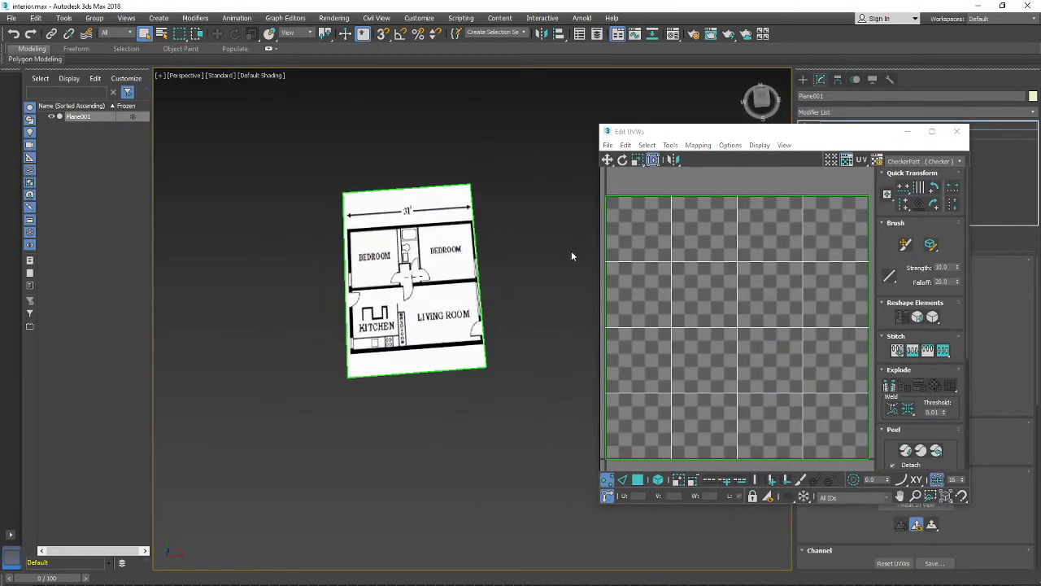
Select all of the plane's UV vertices and rotate them 90 degrees to reorient the blueprint image.
{"action": "scroll", "coordinate": [721, 247], "scroll_direction": "down", "scroll_amount": 3}
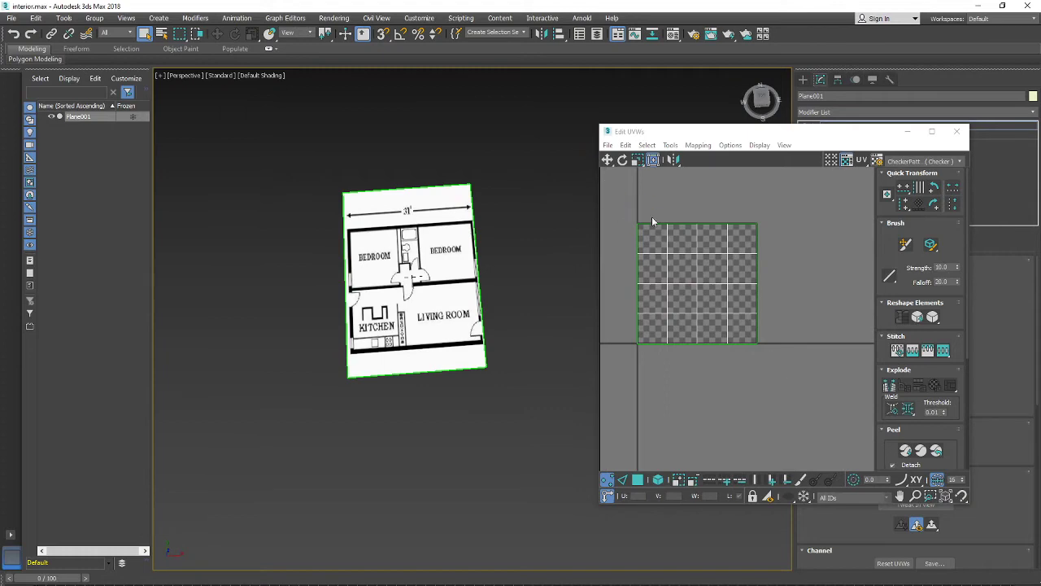
{"action": "left_click_drag", "start_coordinate": [785, 375], "coordinate": [620, 174]}
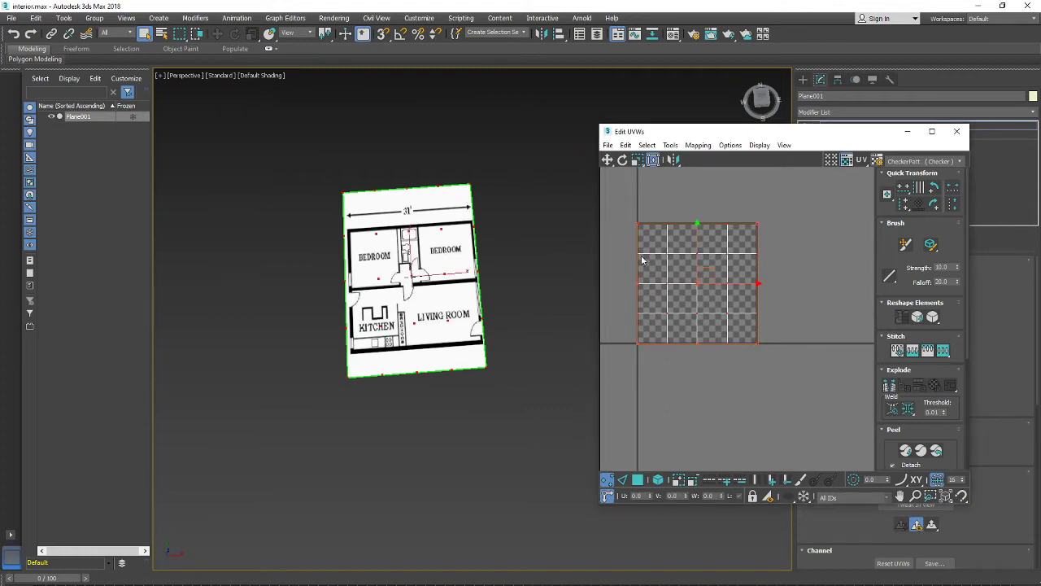
{"action": "scroll", "coordinate": [490, 286], "scroll_direction": "up", "scroll_amount": 6}
{"action": "middle_click_drag", "start_coordinate": [490, 286], "coordinate": [410, 312], "text": "alt"}
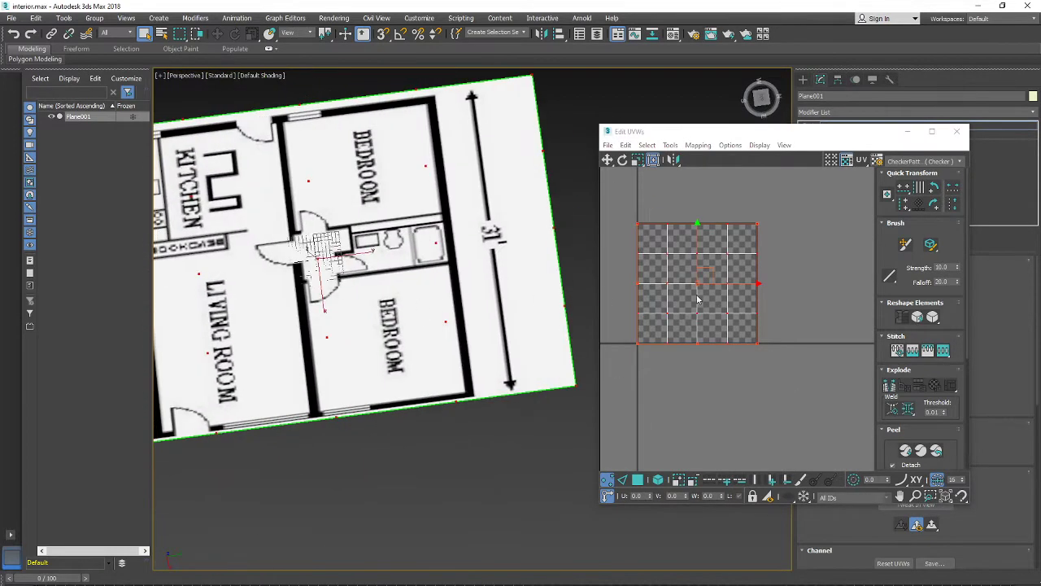
{"action": "middle_click_drag", "start_coordinate": [547, 257], "coordinate": [436, 324], "text": "alt"}
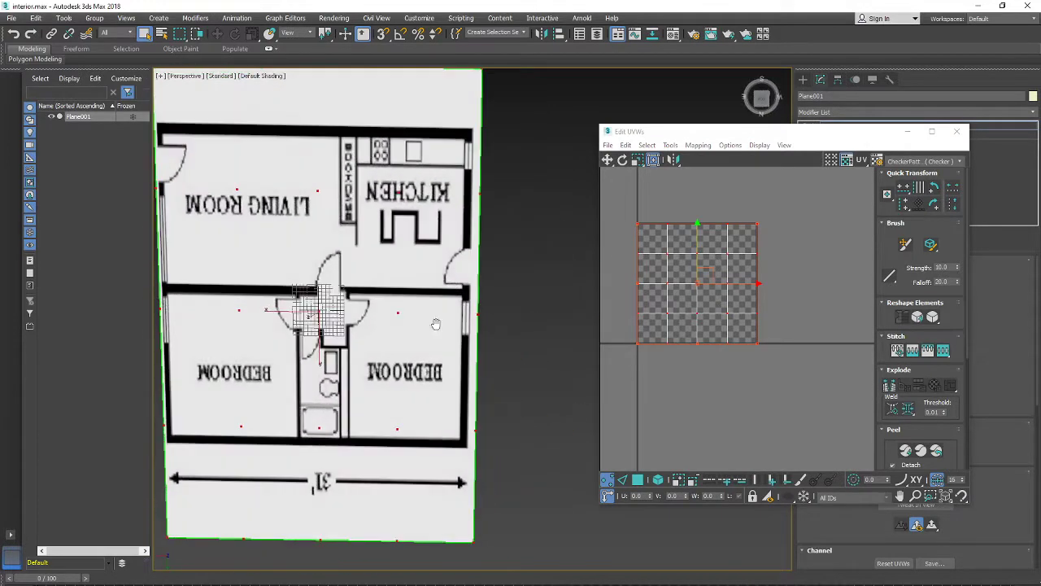
{"action": "scroll", "coordinate": [418, 234], "scroll_direction": "down", "scroll_amount": 3}
{"action": "middle_click_drag", "start_coordinate": [419, 233], "coordinate": [426, 264]}
{"action": "middle_click_drag", "start_coordinate": [426, 264], "coordinate": [450, 264], "text": "alt"}
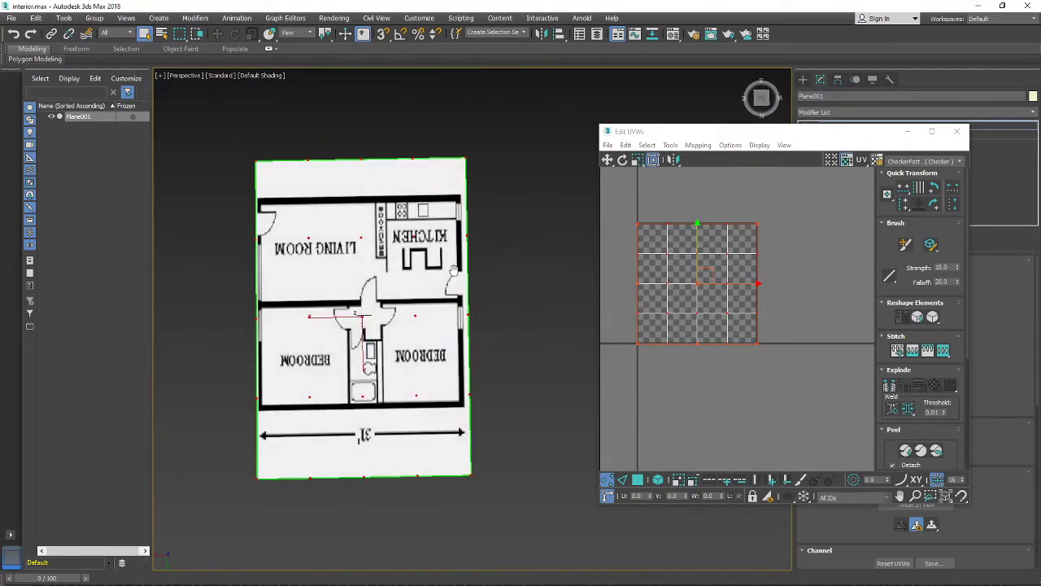
{"action": "left_click", "coordinate": [938, 205]}
{"action": "middle_click_drag", "start_coordinate": [630, 365], "coordinate": [668, 380]}
{"action": "middle_click_drag", "start_coordinate": [423, 324], "coordinate": [567, 343]}
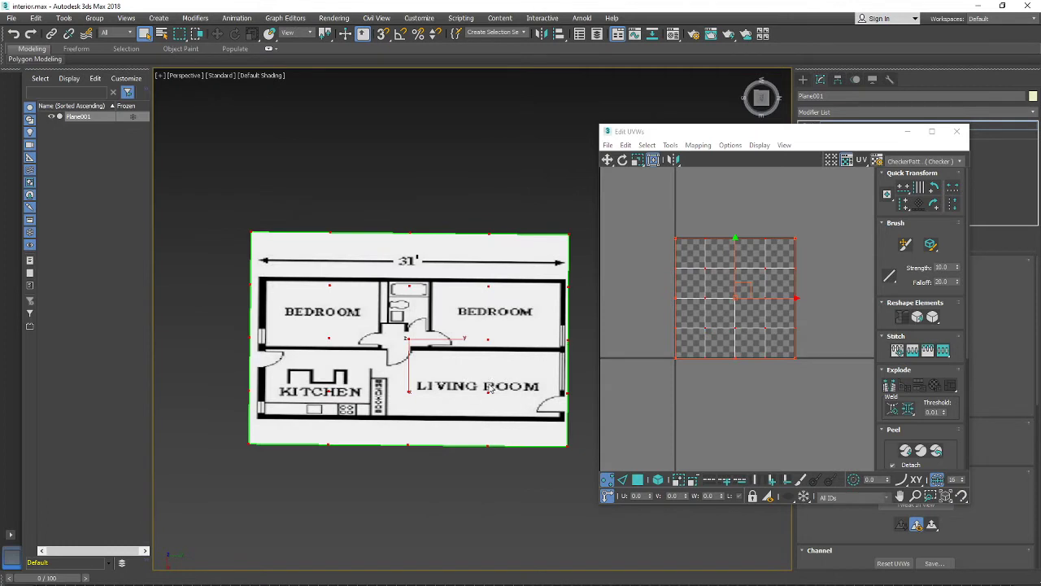
{"action": "middle_click_drag", "start_coordinate": [432, 324], "coordinate": [455, 324], "text": "alt"}
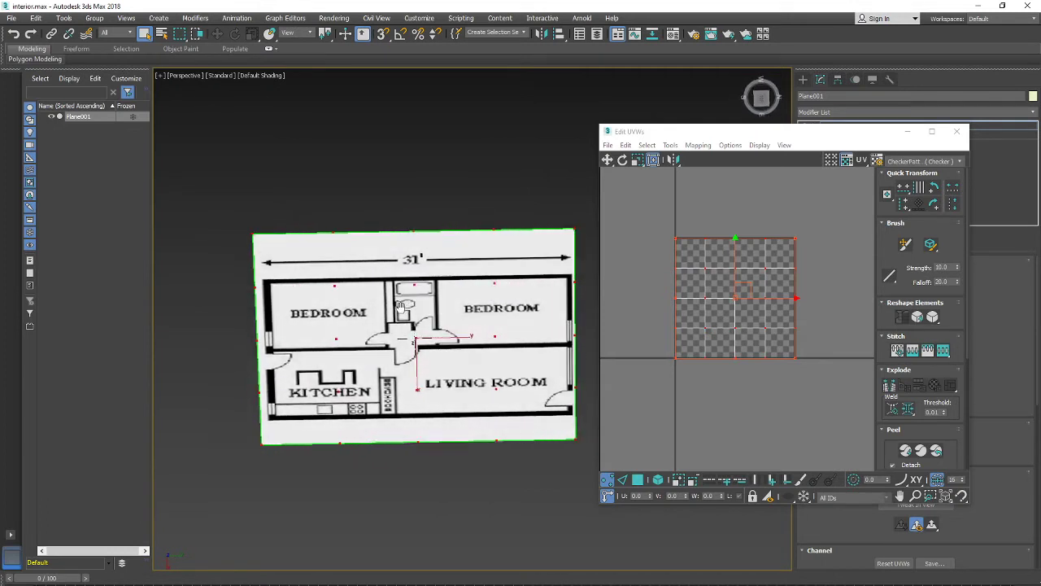
Turn on edged faces in the Perspective viewport and compare the plane's mesh in wireframe and shaded display with its UV layout.
{"action": "middle_click_drag", "start_coordinate": [696, 267], "coordinate": [678, 320]}
{"action": "scroll", "coordinate": [686, 316], "scroll_direction": "up", "scroll_amount": 1}
{"action": "scroll", "coordinate": [704, 346], "scroll_direction": "up", "scroll_amount": 1}
{"action": "middle_click_drag", "start_coordinate": [328, 252], "coordinate": [328, 253], "text": "alt"}
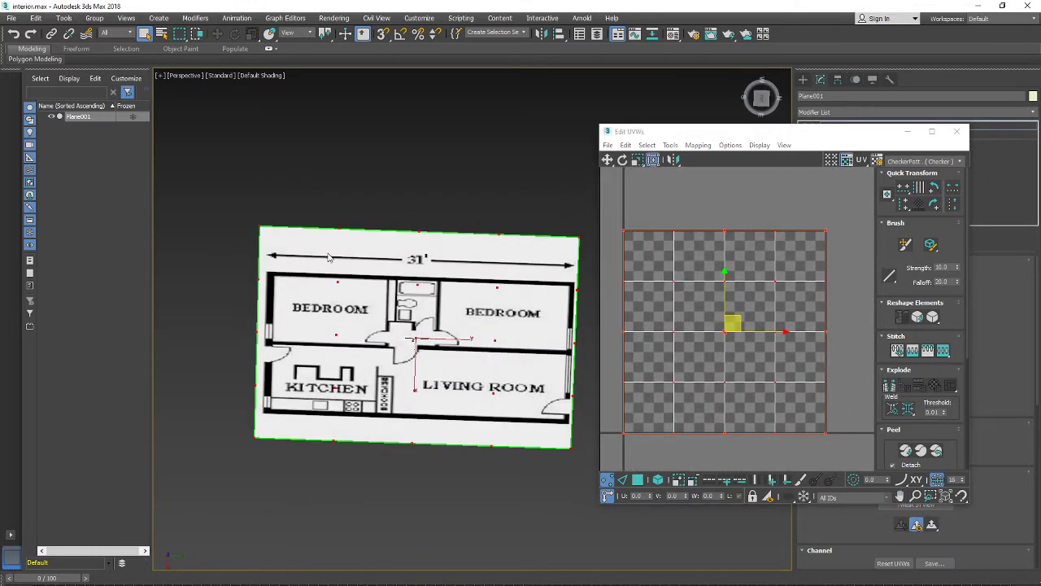
{"action": "key", "text": "F4"}
{"action": "key", "text": "F3"}
{"action": "mouse_move", "coordinate": [431, 308]}
{"action": "middle_mouse_down"}
{"action": "mouse_move", "coordinate": [410, 312]}
{"action": "mouse_move", "coordinate": [390, 282]}
{"action": "middle_mouse_up"}
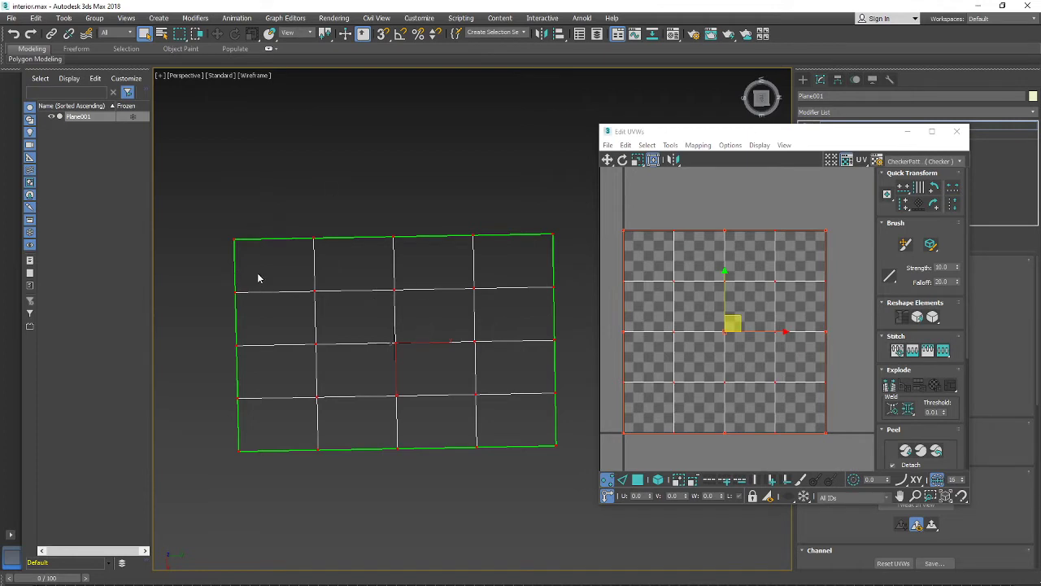
{"action": "key", "text": "F3"}
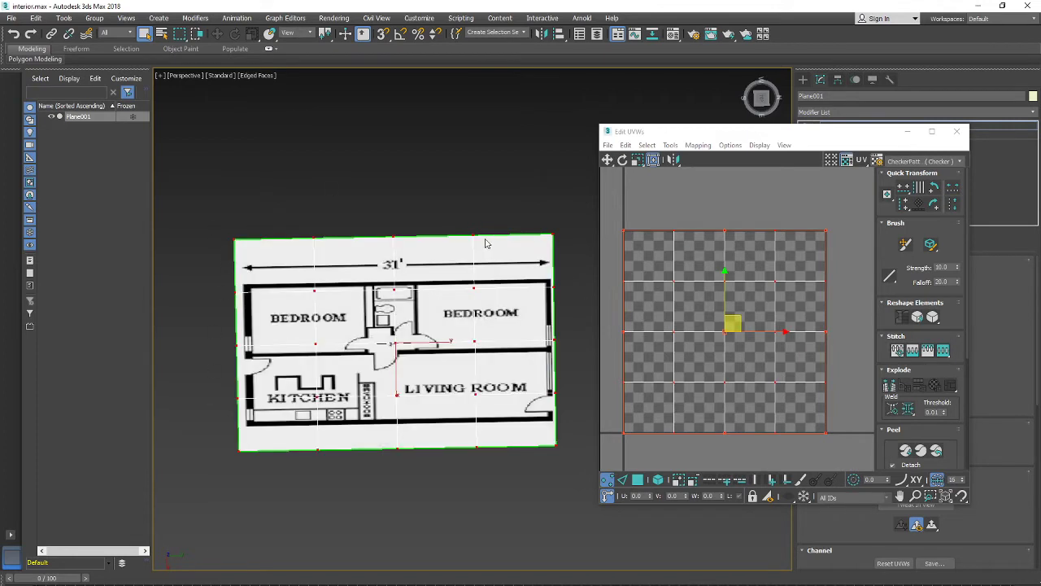
{"action": "key", "text": "F3"}
{"action": "key", "text": "F3"}
{"action": "mouse_move", "coordinate": [465, 309]}
{"action": "middle_mouse_down", "text": "alt"}
{"action": "mouse_move", "coordinate": [474, 294]}
{"action": "mouse_move", "coordinate": [462, 313]}
{"action": "middle_mouse_up", "text": "alt"}
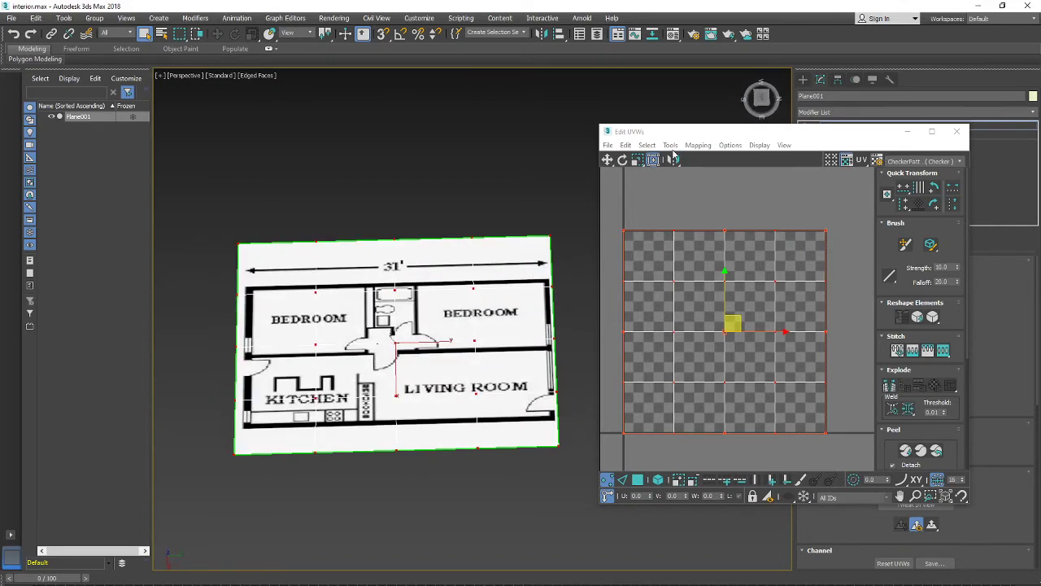
Relax the plane's UVs with Relax By Polygon Angles, using 100 iterations, an amount of 0.1 and a stretch of 0.0.
{"action": "left_click", "coordinate": [648, 145]}
{"action": "mouse_move", "coordinate": [690, 147]}
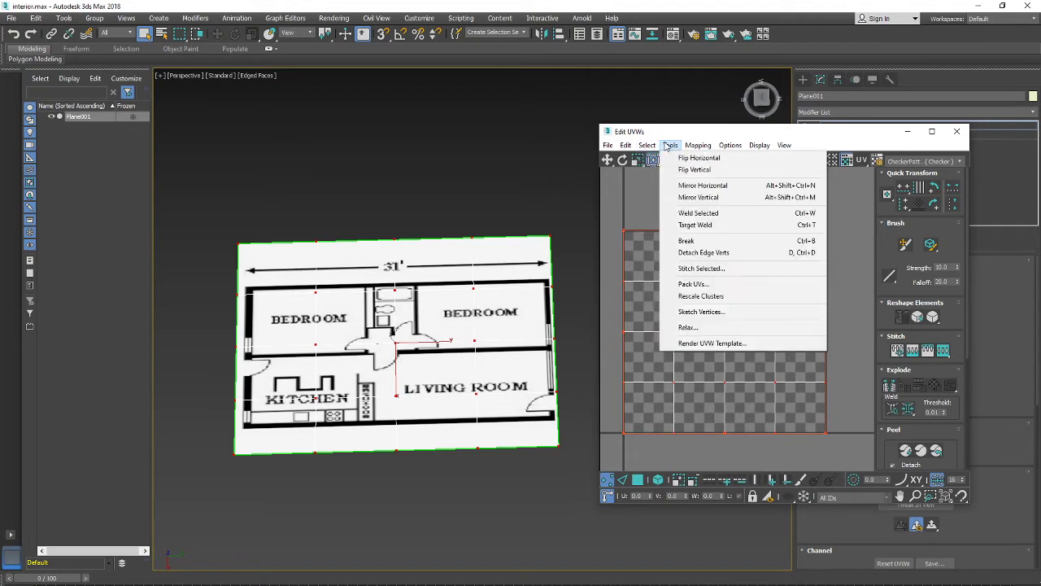
{"action": "left_click_drag", "start_coordinate": [651, 131], "coordinate": [626, 125]}
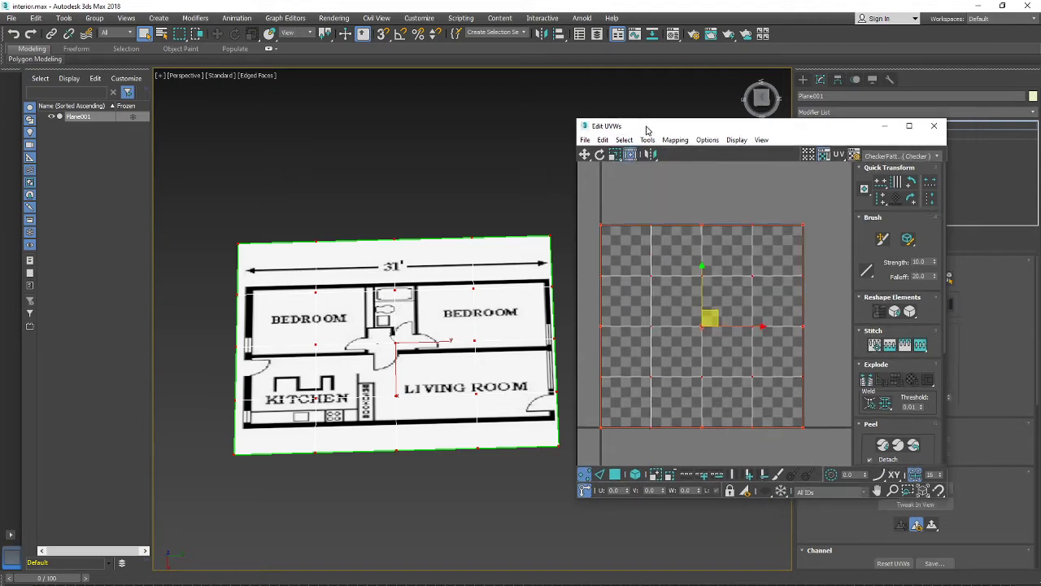
{"action": "left_click", "coordinate": [645, 139]}
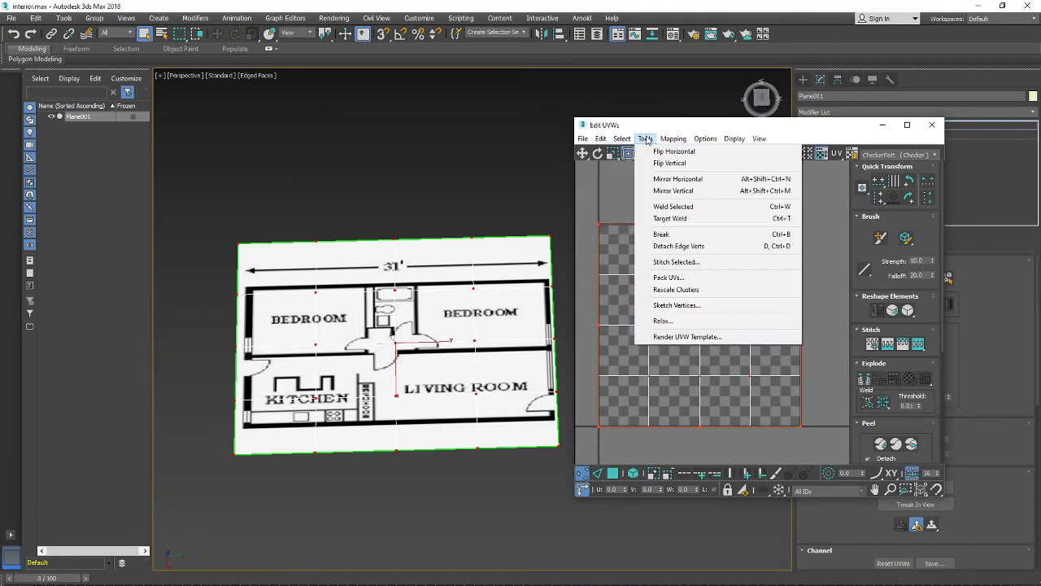
{"action": "left_click", "coordinate": [664, 320]}
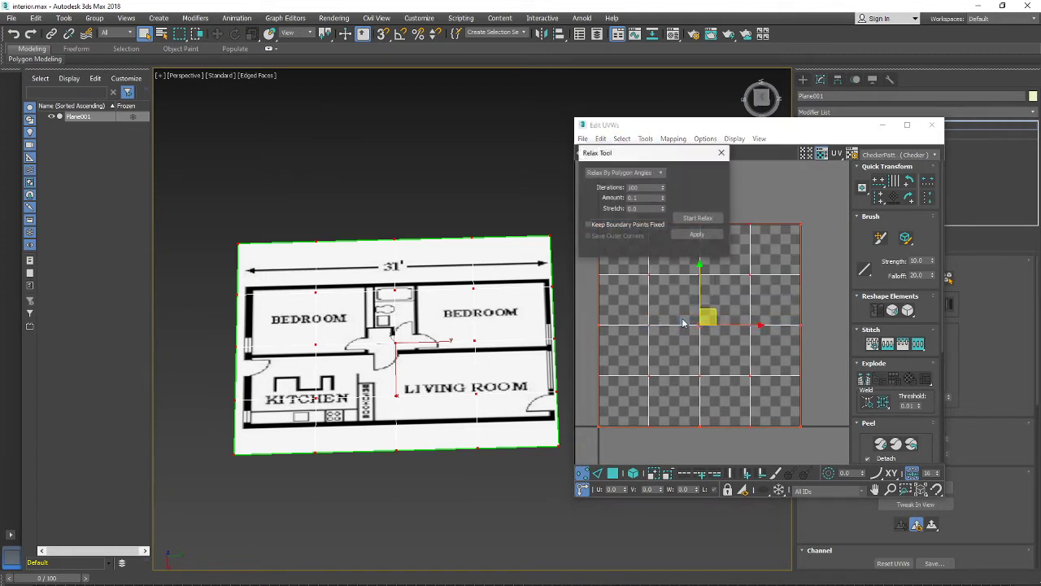
{"action": "left_click", "coordinate": [697, 218]}
Nudge the relaxed UV vertices slightly and undo that move.
{"action": "middle_click_drag", "start_coordinate": [479, 314], "coordinate": [466, 325]}
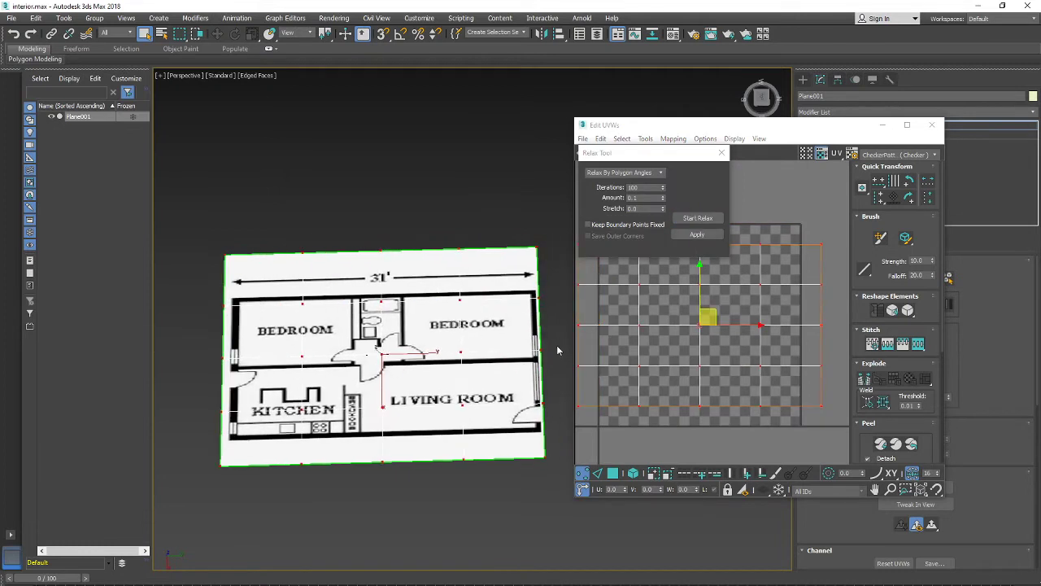
{"action": "scroll", "coordinate": [721, 375], "scroll_direction": "down", "scroll_amount": 3}
{"action": "scroll", "coordinate": [510, 322], "scroll_direction": "up", "scroll_amount": 4}
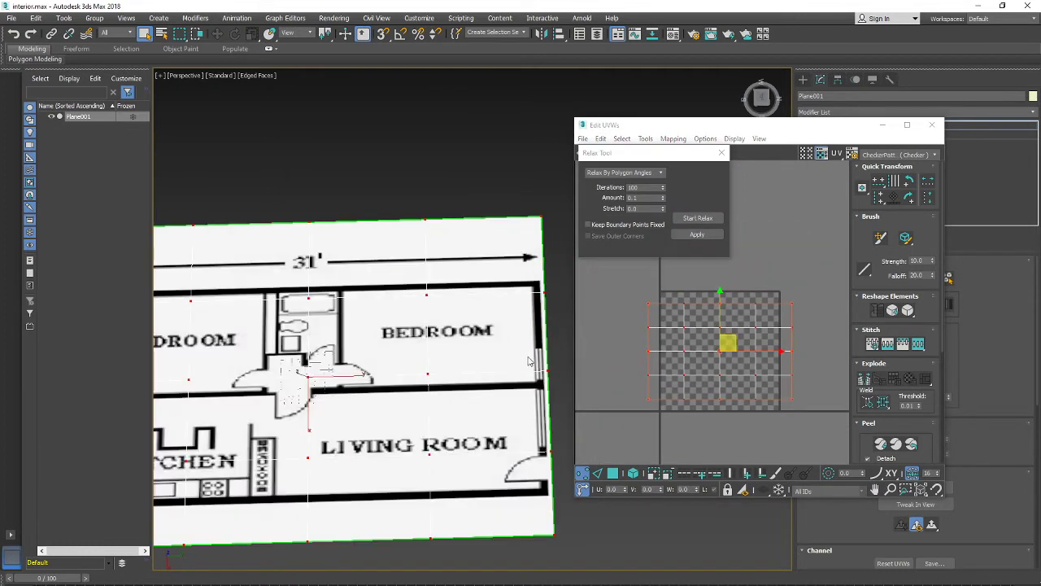
{"action": "scroll", "coordinate": [510, 322], "scroll_direction": "down", "scroll_amount": 4}
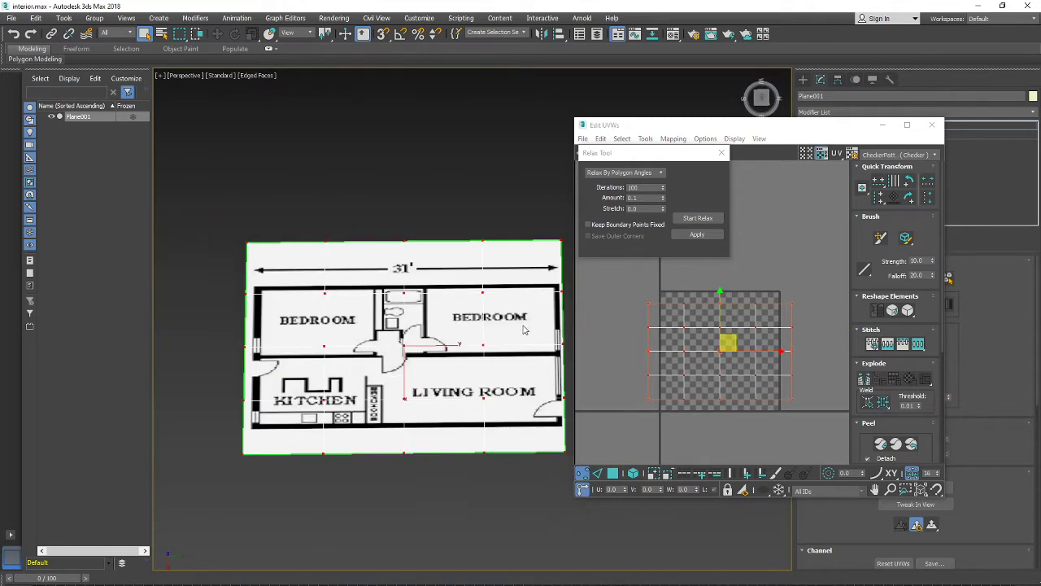
{"action": "scroll", "coordinate": [740, 353], "scroll_direction": "up", "scroll_amount": 2}
{"action": "mouse_move", "coordinate": [749, 351]}
{"action": "left_mouse_down"}
{"action": "mouse_move", "coordinate": [764, 353]}
{"action": "mouse_move", "coordinate": [749, 356]}
{"action": "left_mouse_up"}
{"action": "key", "text": "ctrl+z"}
{"action": "scroll", "coordinate": [698, 363], "scroll_direction": "up", "scroll_amount": 2}
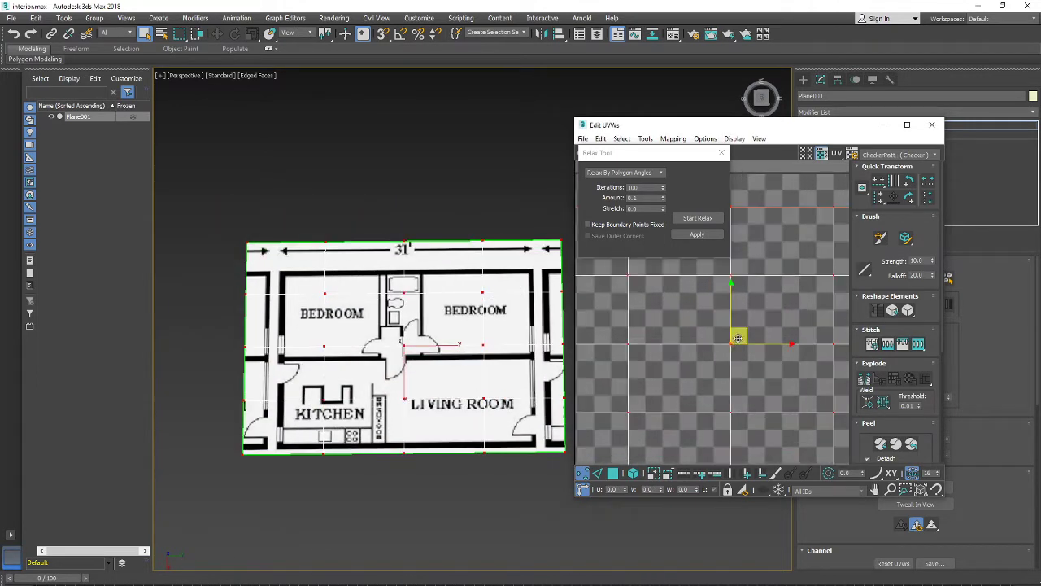
Examine the blueprint's proportions and placement on the plane with the relaxed UVs, from above and at an angle.
{"action": "scroll", "coordinate": [740, 338], "scroll_direction": "down", "scroll_amount": 3}
{"action": "middle_click_drag", "start_coordinate": [408, 323], "coordinate": [401, 338]}
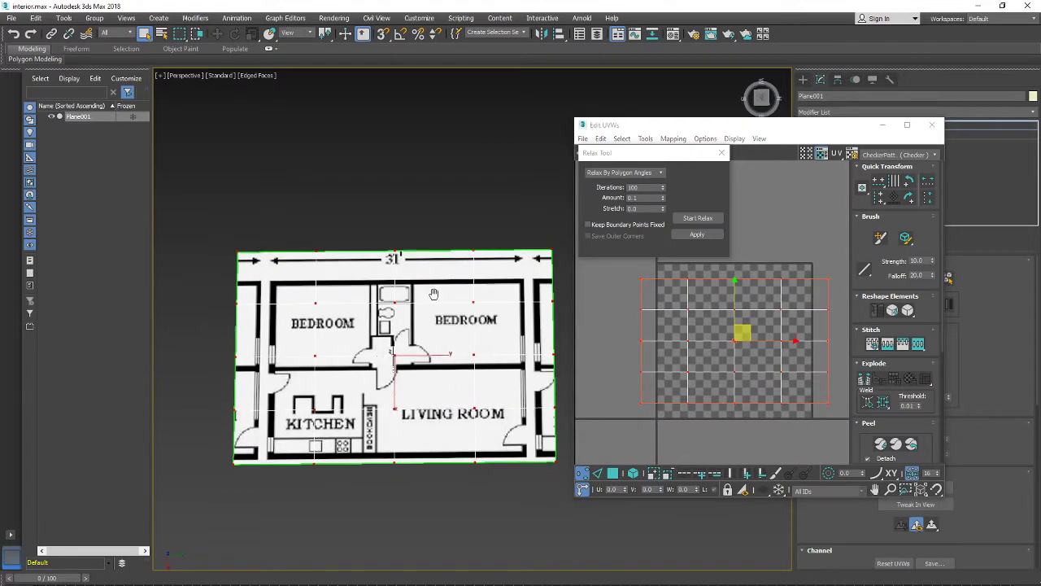
{"action": "scroll", "coordinate": [508, 391], "scroll_direction": "up", "scroll_amount": 3}
{"action": "scroll", "coordinate": [437, 346], "scroll_direction": "down", "scroll_amount": 5}
{"action": "scroll", "coordinate": [440, 347], "scroll_direction": "up", "scroll_amount": 3}
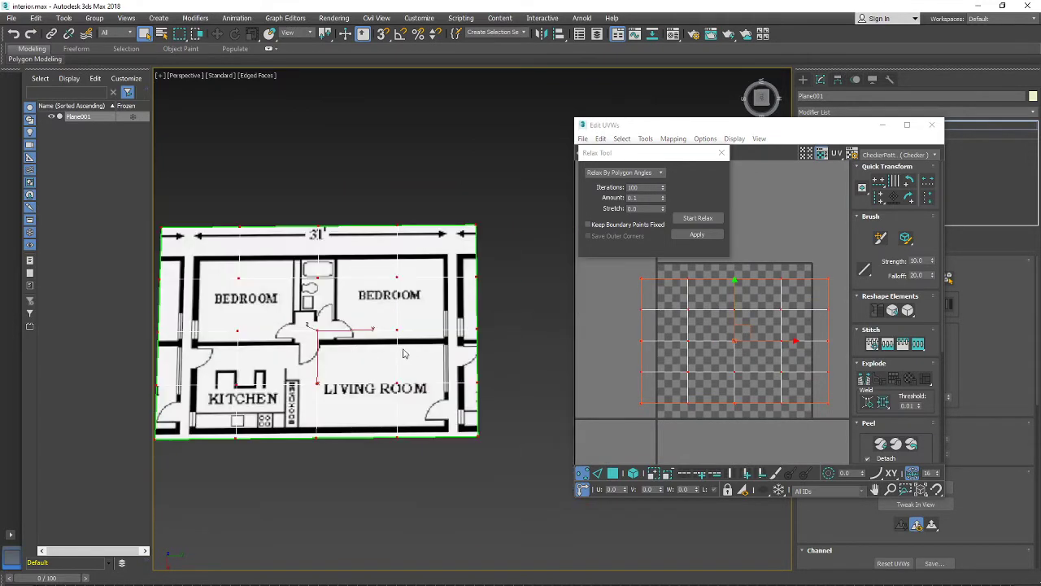
{"action": "middle_click_drag", "start_coordinate": [402, 350], "coordinate": [455, 338]}
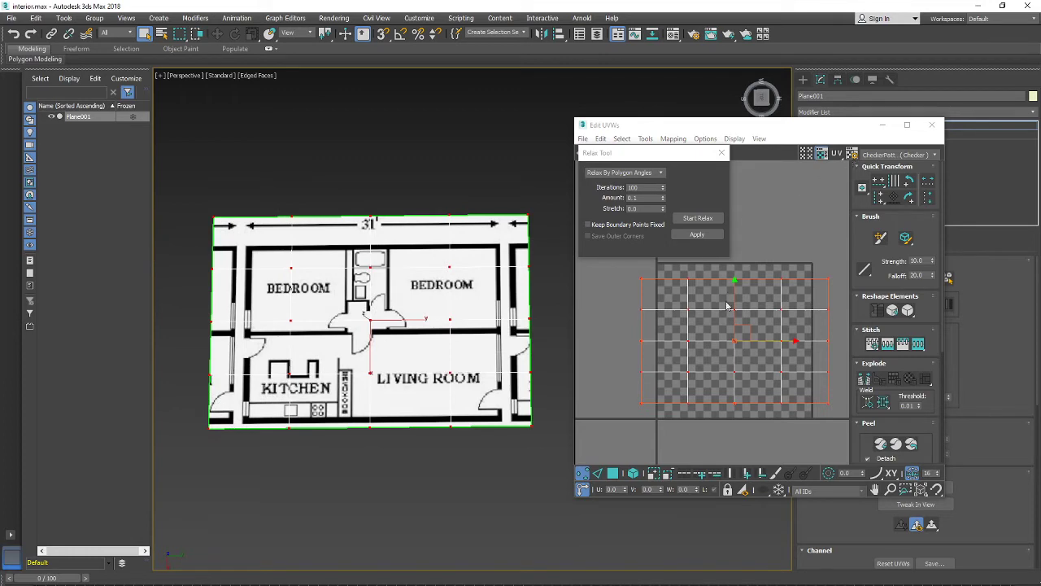
{"action": "middle_click_drag", "start_coordinate": [362, 238], "coordinate": [382, 256]}
{"action": "scroll", "coordinate": [341, 301], "scroll_direction": "down", "scroll_amount": 3}
{"action": "middle_click_drag", "start_coordinate": [341, 302], "coordinate": [419, 241]}
{"action": "middle_click_drag", "start_coordinate": [419, 241], "coordinate": [421, 325], "text": "alt"}
{"action": "scroll", "coordinate": [403, 270], "scroll_direction": "up", "scroll_amount": 5}
{"action": "middle_click_drag", "start_coordinate": [783, 334], "coordinate": [745, 346]}
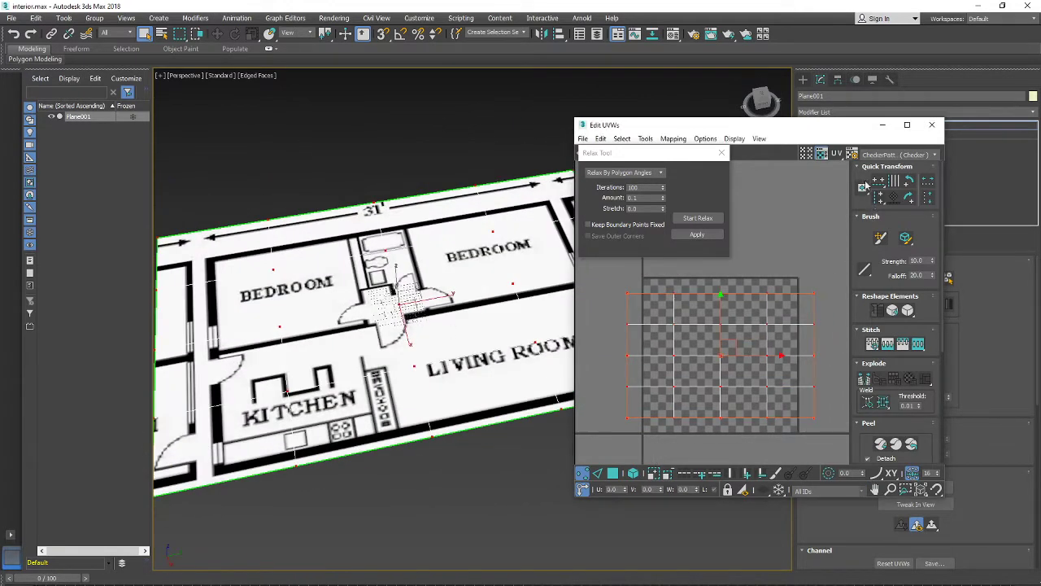
Display the blueprint image Map #1 behind the UVs and shift the UV layout slightly over the floor plan.
{"action": "left_click", "coordinate": [894, 155]}
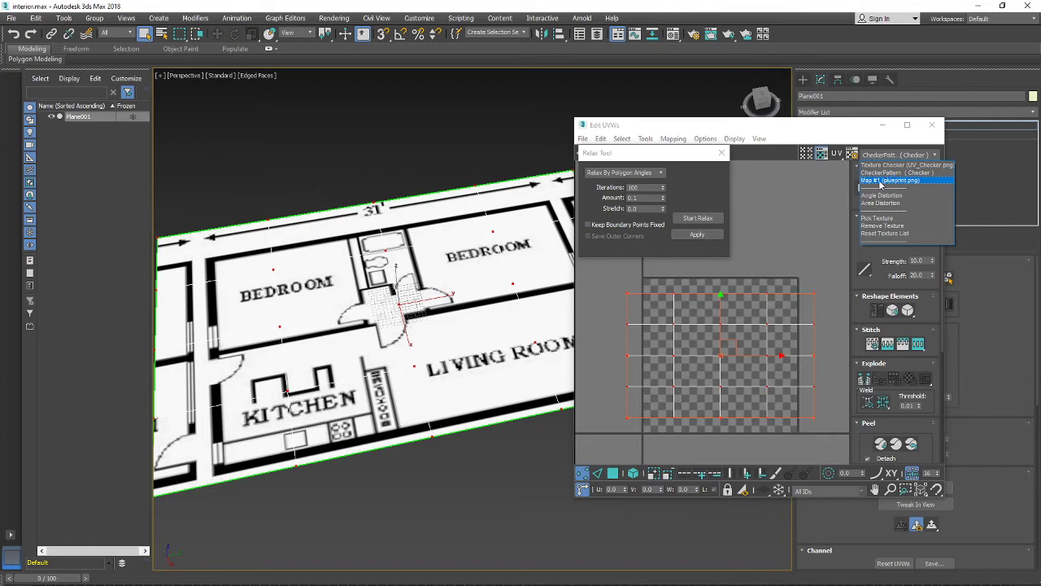
{"action": "left_click", "coordinate": [878, 182]}
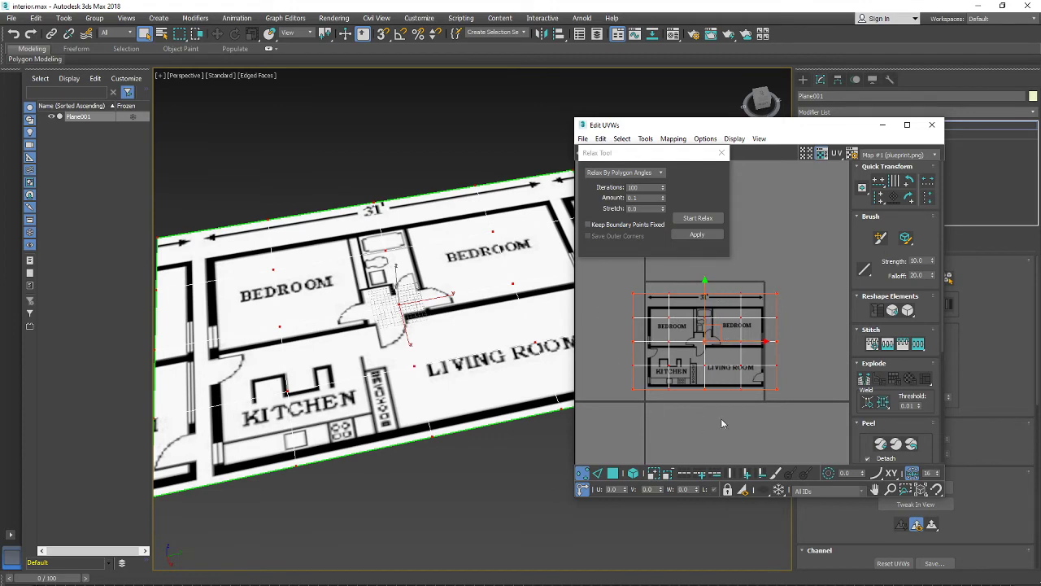
{"action": "left_click_drag", "start_coordinate": [707, 343], "coordinate": [722, 332]}
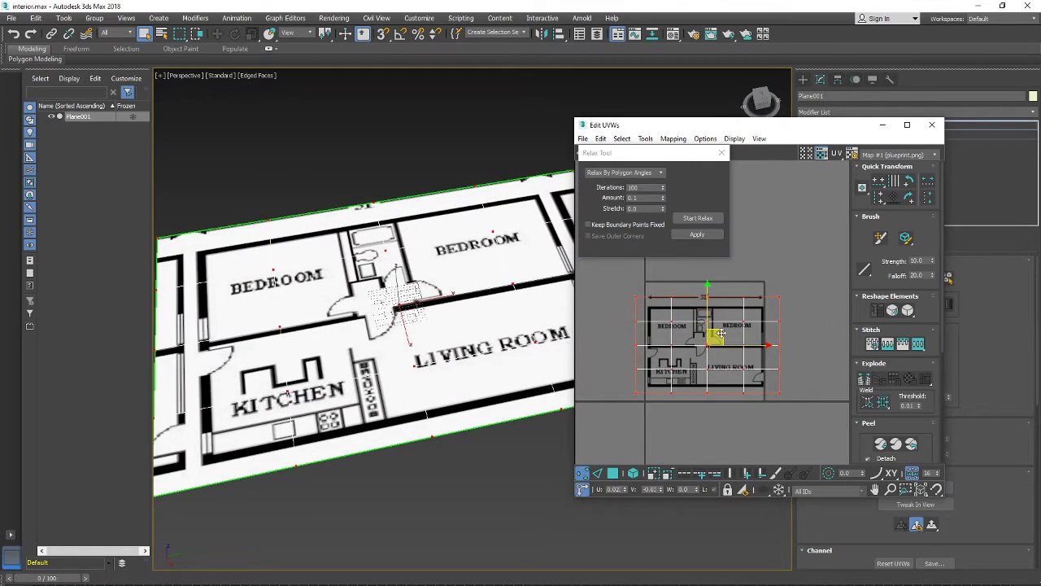
Scale the whole UV layout uniformly to about 83% and move it to align with the floor plan's outer walls.
{"action": "right_click", "coordinate": [721, 331]}
{"action": "left_click", "coordinate": [731, 349]}
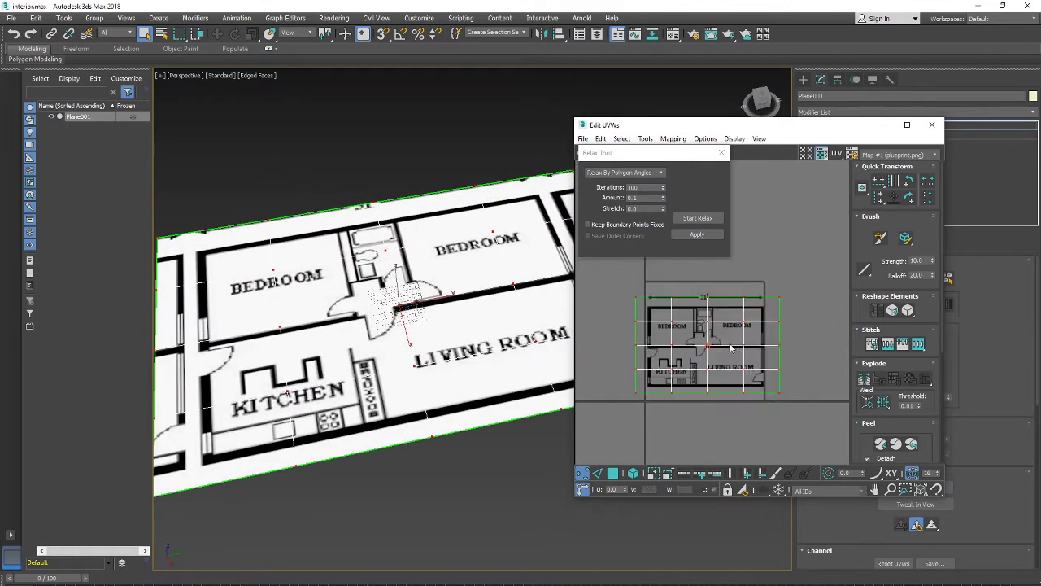
{"action": "right_click", "coordinate": [709, 343]}
{"action": "left_click", "coordinate": [719, 363]}
{"action": "left_click_drag", "start_coordinate": [708, 352], "coordinate": [710, 366]}
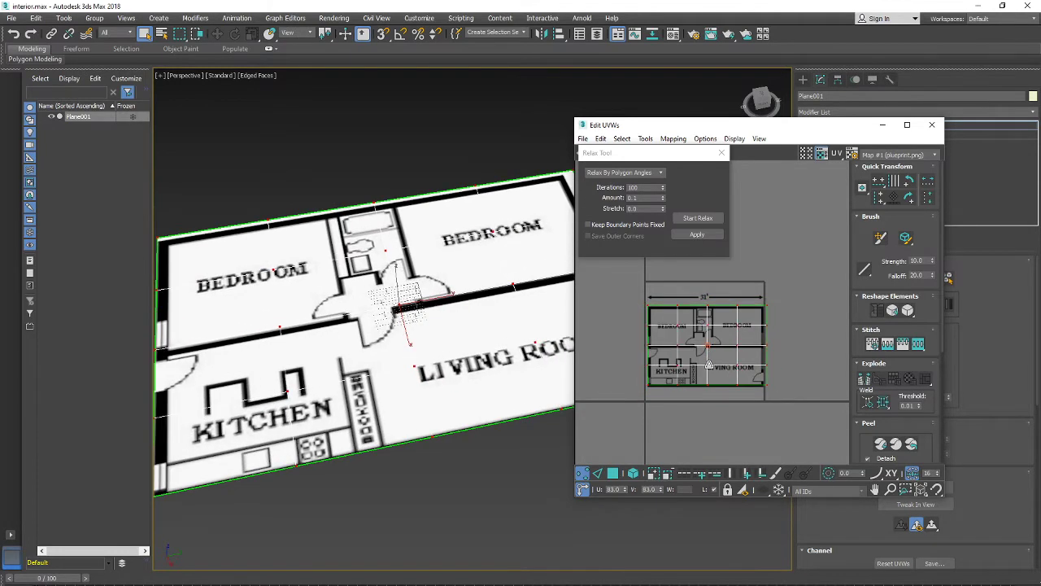
{"action": "right_click", "coordinate": [709, 366]}
{"action": "left_click", "coordinate": [724, 375]}
{"action": "left_click_drag", "start_coordinate": [705, 366], "coordinate": [707, 367]}
Scale the UV layout further along individual axes to bring its edges close to the floor plan's outer walls.
{"action": "right_click", "coordinate": [706, 368]}
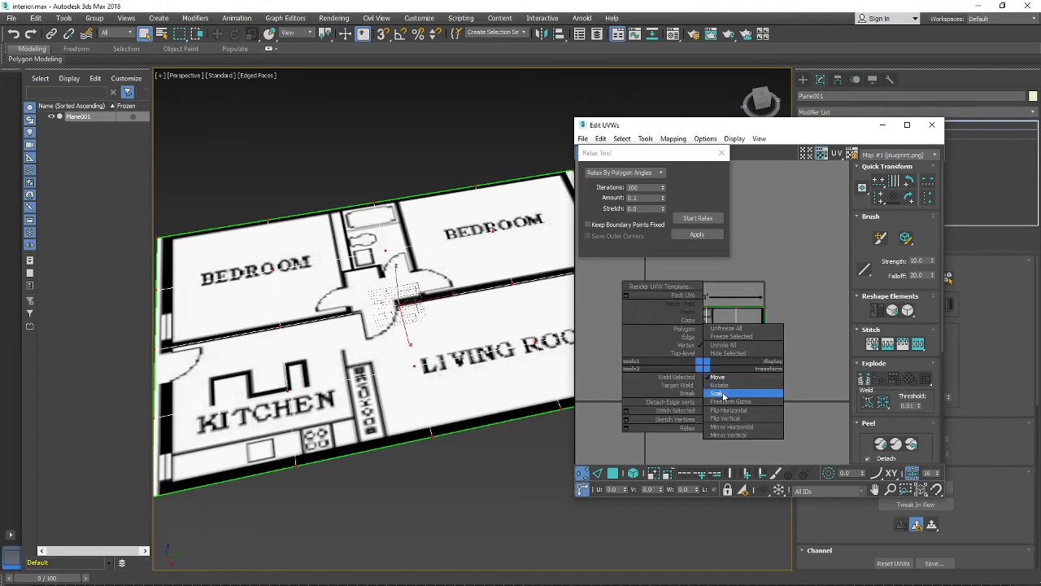
{"action": "left_click", "coordinate": [715, 392]}
{"action": "left_click_drag", "start_coordinate": [707, 368], "coordinate": [686, 371]}
{"action": "scroll", "coordinate": [704, 370], "scroll_direction": "up", "scroll_amount": 8}
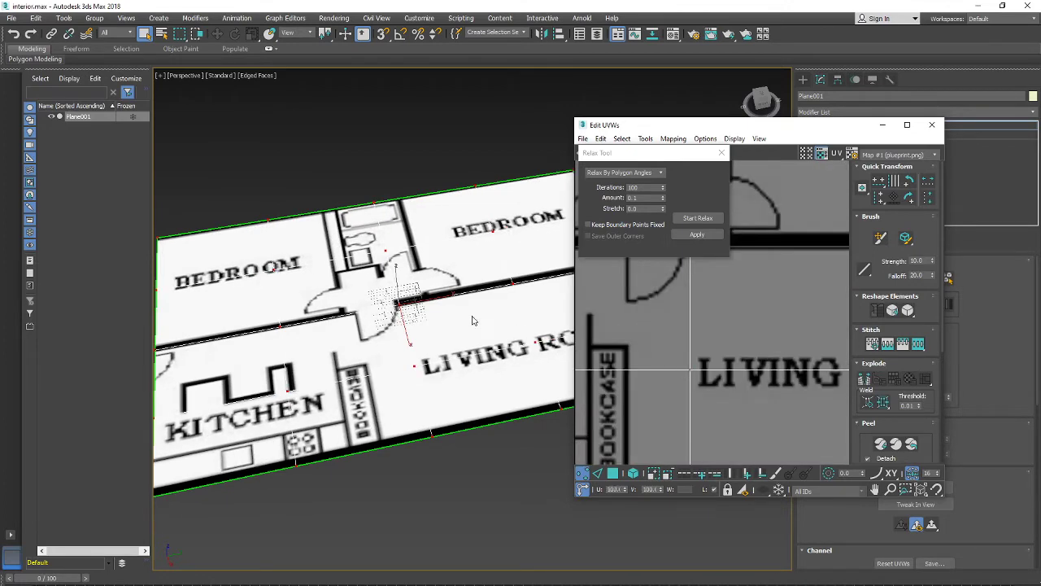
{"action": "scroll", "coordinate": [472, 321], "scroll_direction": "down", "scroll_amount": 5}
{"action": "scroll", "coordinate": [537, 333], "scroll_direction": "up", "scroll_amount": 2}
{"action": "scroll", "coordinate": [752, 365], "scroll_direction": "down", "scroll_amount": 6}
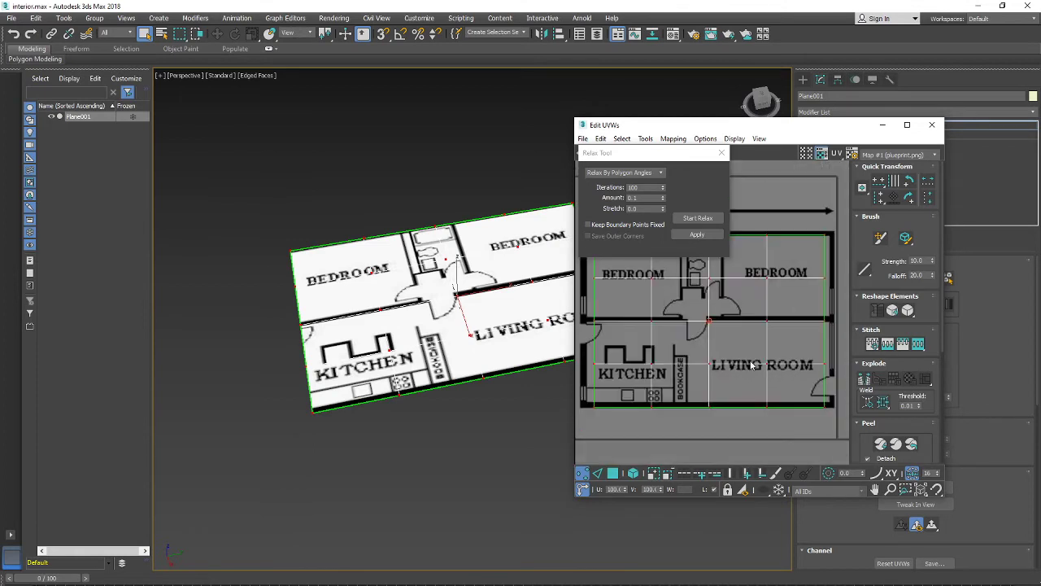
{"action": "middle_click_drag", "start_coordinate": [753, 366], "coordinate": [689, 366]}
{"action": "left_click_drag", "start_coordinate": [765, 372], "coordinate": [761, 350]}
{"action": "scroll", "coordinate": [754, 351], "scroll_direction": "down", "scroll_amount": 3}
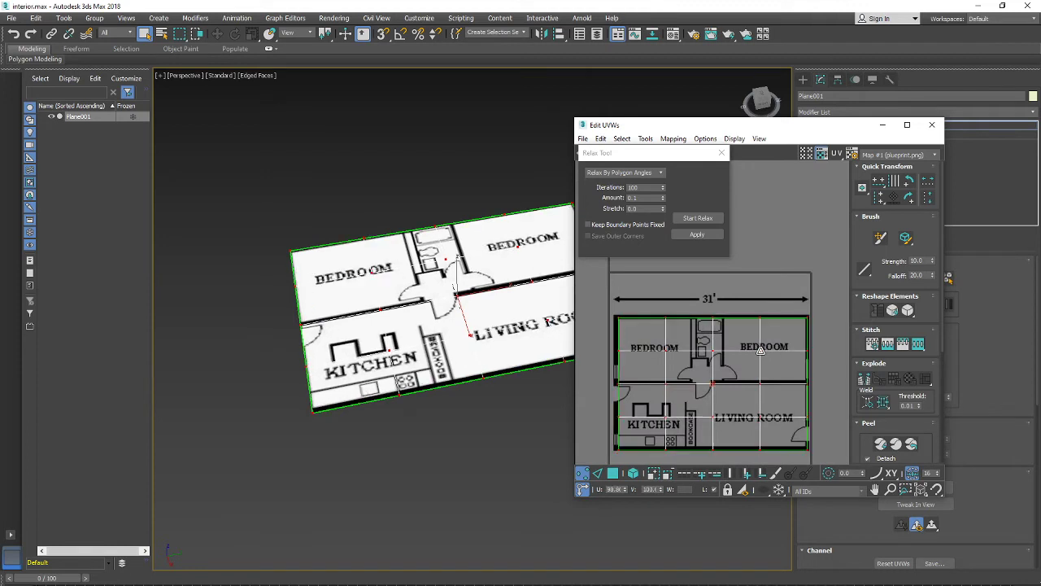
{"action": "scroll", "coordinate": [656, 350], "scroll_direction": "up", "scroll_amount": 2}
{"action": "middle_click_drag", "start_coordinate": [616, 390], "coordinate": [636, 361]}
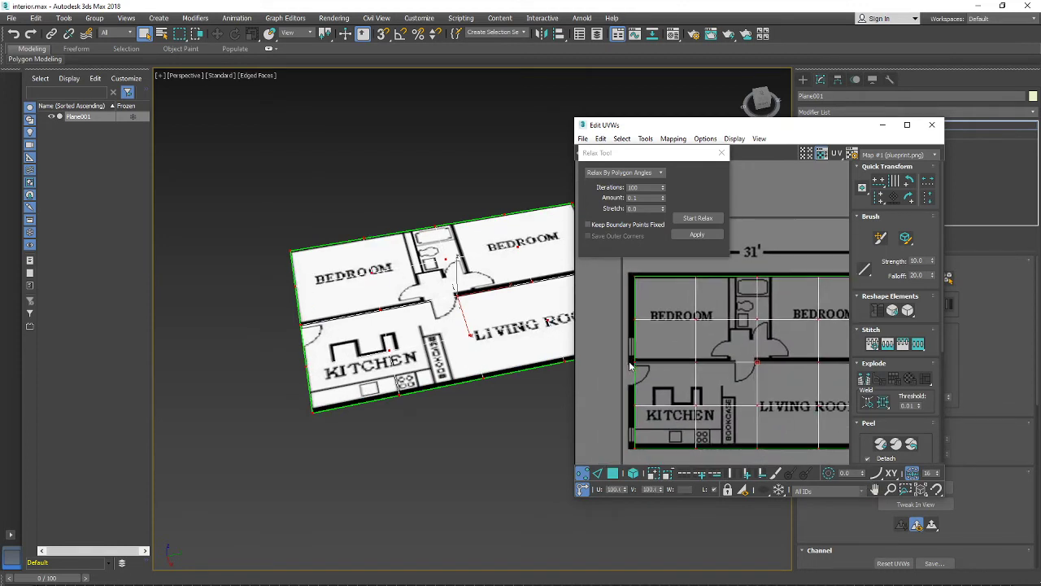
Fine-tune the UV layout so its border follows the floor plan's outer walls, and check the result on the plane.
{"action": "left_click_drag", "start_coordinate": [636, 361], "coordinate": [634, 363]}
{"action": "right_click", "coordinate": [628, 361]}
{"action": "left_click", "coordinate": [642, 374]}
{"action": "scroll", "coordinate": [358, 348], "scroll_direction": "down", "scroll_amount": 4}
{"action": "middle_click_drag", "start_coordinate": [368, 353], "coordinate": [411, 394], "text": "alt"}
{"action": "middle_click_drag", "start_coordinate": [413, 393], "coordinate": [393, 409]}
{"action": "scroll", "coordinate": [395, 405], "scroll_direction": "up", "scroll_amount": 2}
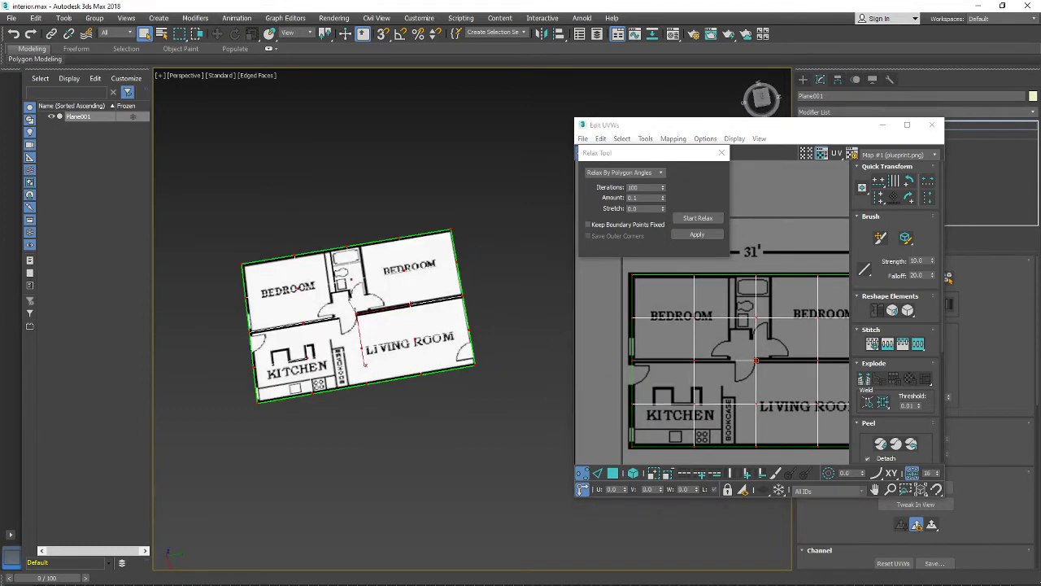
Close the UV Editor and collapse the Unwrap UVW modifier into the plane's Editable Poly.
{"action": "left_click", "coordinate": [931, 126]}
{"action": "right_click", "coordinate": [881, 130]}
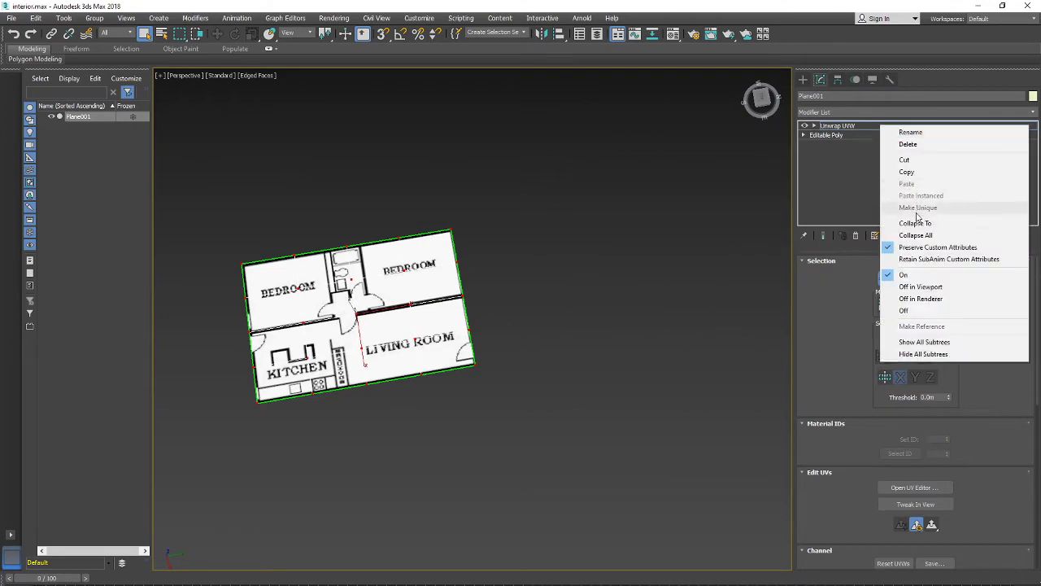
{"action": "left_click", "coordinate": [911, 222]}
{"action": "left_click", "coordinate": [569, 366]}
Examine the cropped blueprint on the plane from several angles, including the outer walls and room layout.
{"action": "middle_click_drag", "start_coordinate": [377, 349], "coordinate": [453, 360]}
{"action": "middle_click_drag", "start_coordinate": [453, 360], "coordinate": [488, 356], "text": "alt"}
{"action": "scroll", "coordinate": [444, 354], "scroll_direction": "up", "scroll_amount": 6}
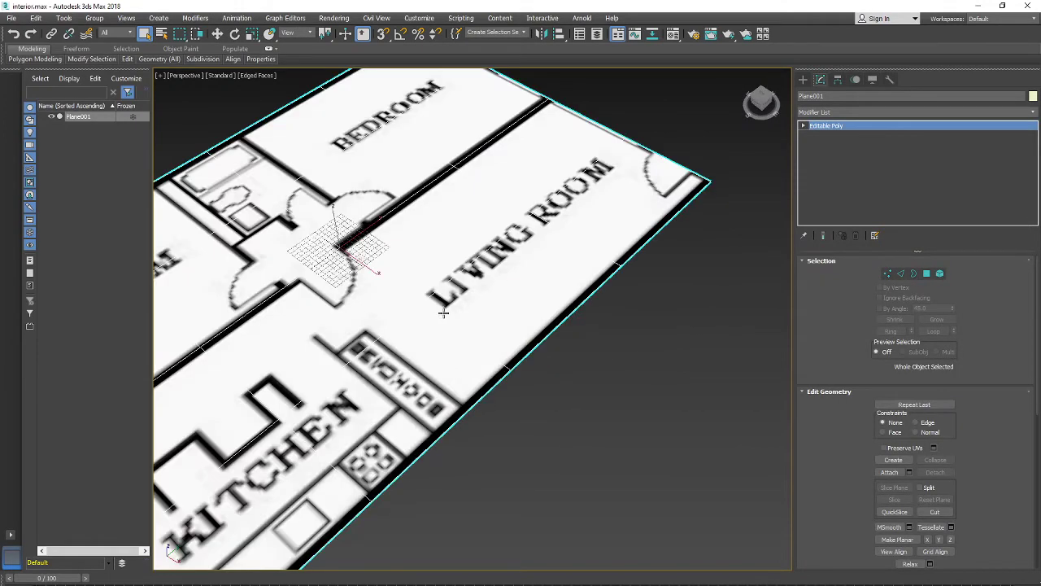
{"action": "scroll", "coordinate": [459, 327], "scroll_direction": "down", "scroll_amount": 3}
{"action": "scroll", "coordinate": [457, 314], "scroll_direction": "down", "scroll_amount": 5}
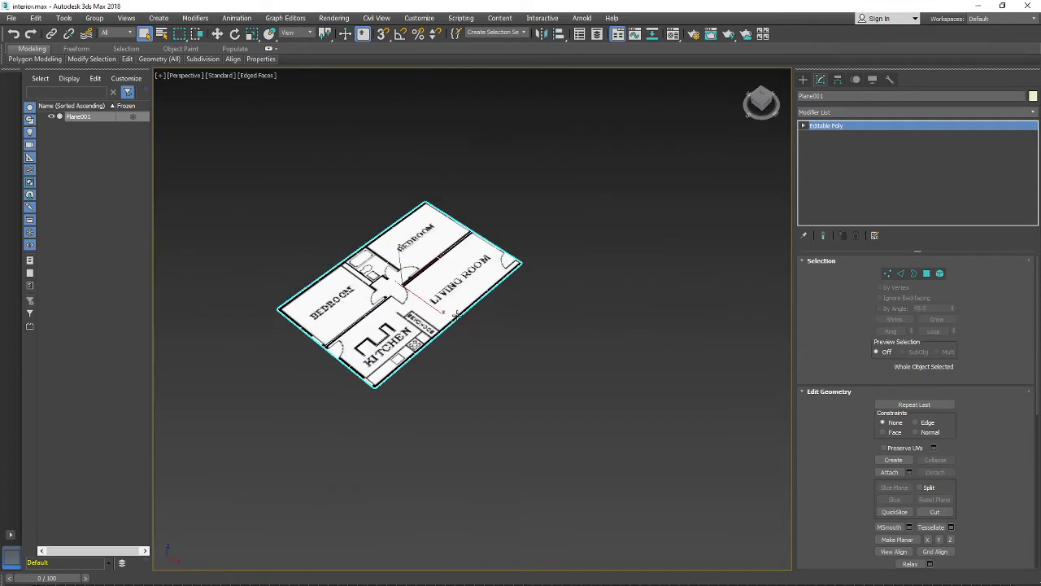
{"action": "middle_click_drag", "start_coordinate": [506, 292], "coordinate": [525, 297], "text": "alt"}
{"action": "scroll", "coordinate": [528, 342], "scroll_direction": "up", "scroll_amount": 5}
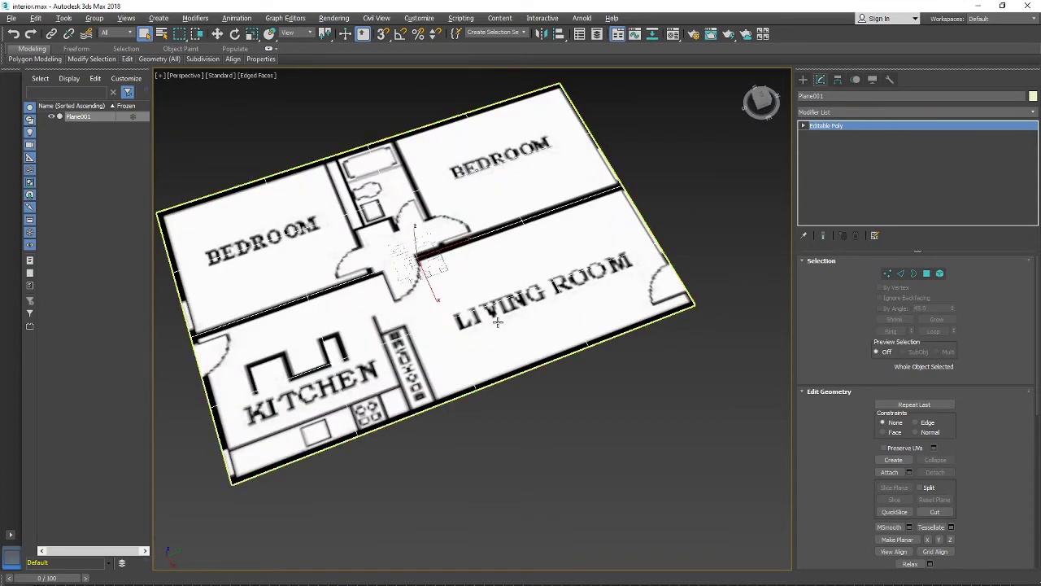
{"action": "middle_click_drag", "start_coordinate": [528, 342], "coordinate": [645, 293], "text": "alt"}
{"action": "scroll", "coordinate": [498, 308], "scroll_direction": "down", "scroll_amount": 3}
{"action": "middle_click_drag", "start_coordinate": [550, 262], "coordinate": [422, 326], "text": "alt"}
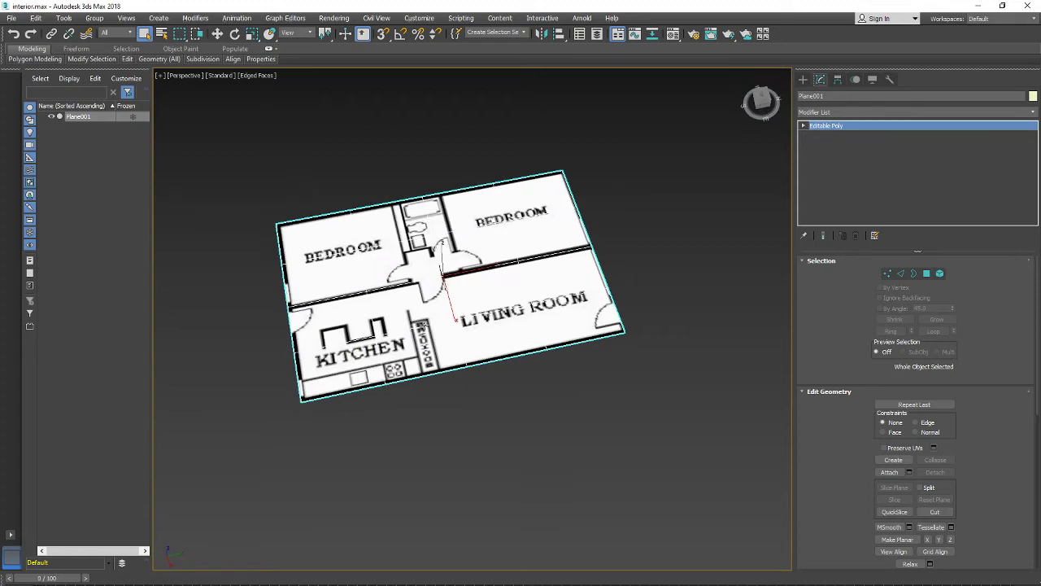
Examine the blueprint on the plane in polygon mode, focusing on the wall between the bedroom and the kitchen.
{"action": "middle_click_drag", "start_coordinate": [482, 370], "coordinate": [534, 350], "text": "alt"}
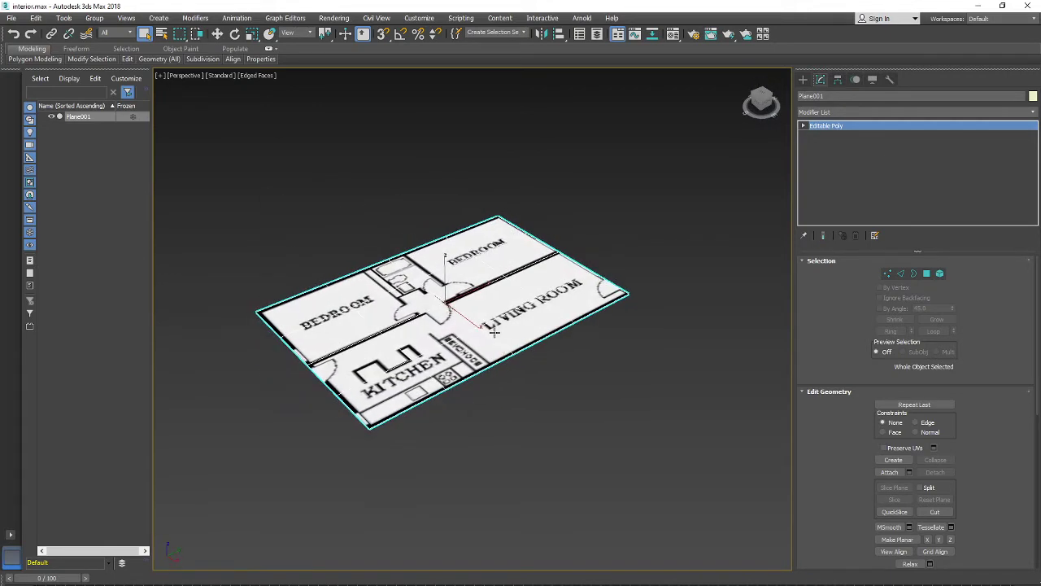
{"action": "middle_click_drag", "start_coordinate": [483, 338], "coordinate": [459, 388], "text": "alt"}
{"action": "scroll", "coordinate": [445, 369], "scroll_direction": "up", "scroll_amount": 3}
{"action": "middle_click_drag", "start_coordinate": [409, 333], "coordinate": [408, 410]}
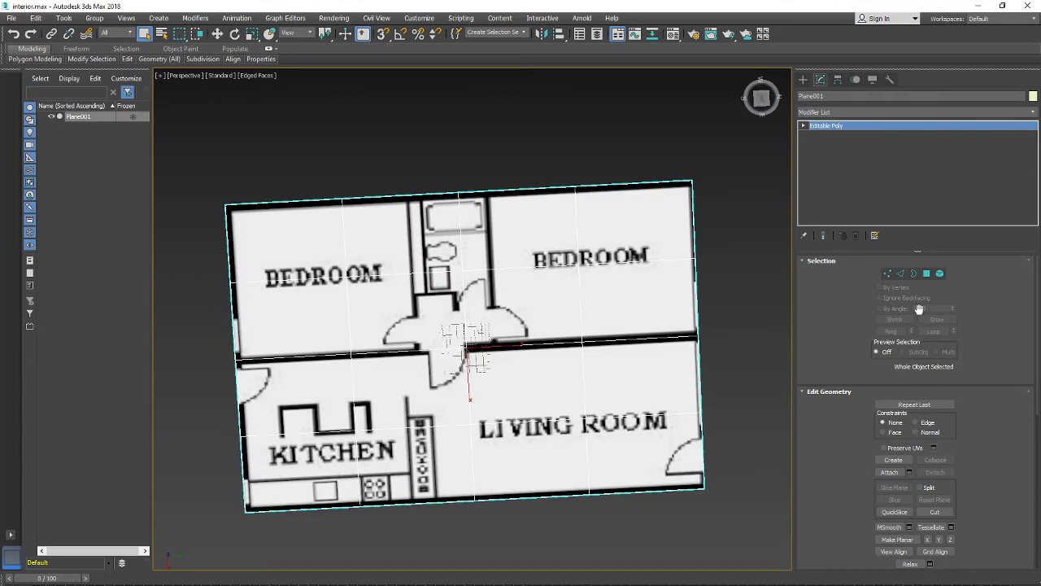
{"action": "left_click", "coordinate": [925, 274]}
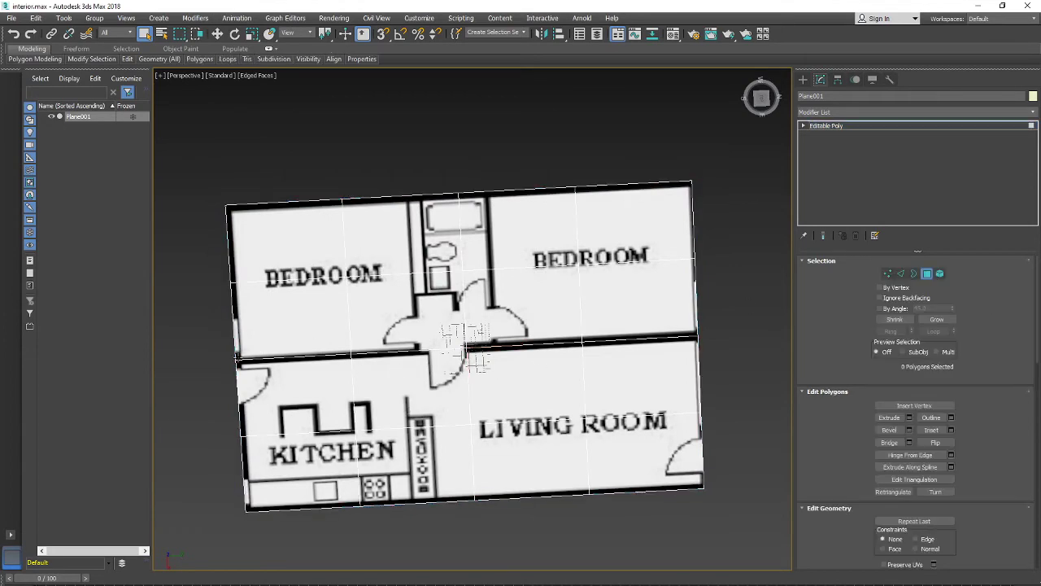
{"action": "middle_click_drag", "start_coordinate": [312, 373], "coordinate": [318, 346], "text": "alt"}
{"action": "scroll", "coordinate": [318, 348], "scroll_direction": "up", "scroll_amount": 3}
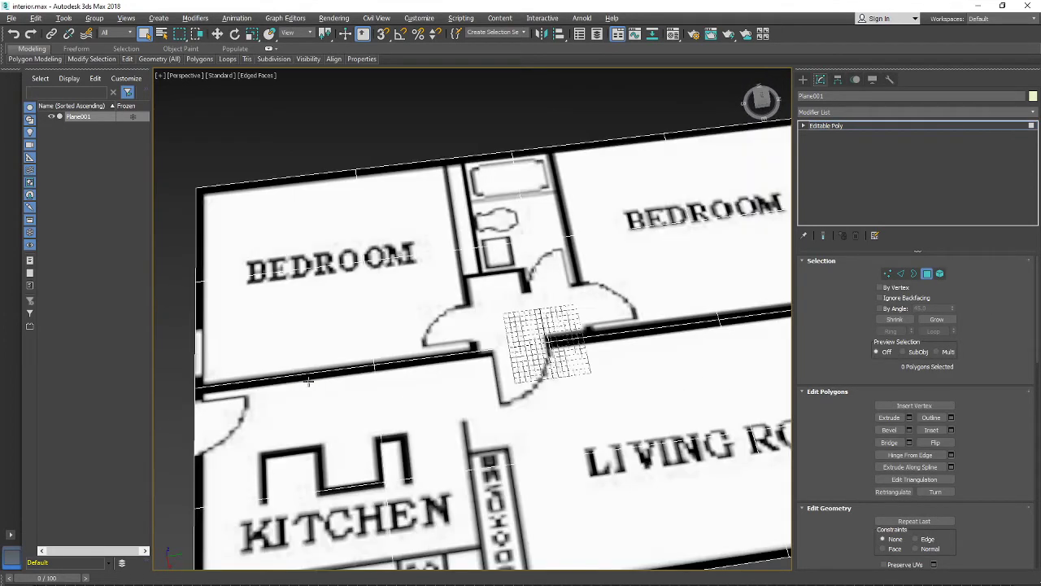
{"action": "middle_click_drag", "start_coordinate": [309, 382], "coordinate": [299, 379], "text": "alt"}
{"action": "middle_click_drag", "start_coordinate": [203, 335], "coordinate": [201, 382], "text": "alt"}
{"action": "scroll", "coordinate": [200, 382], "scroll_direction": "down", "scroll_amount": 3}
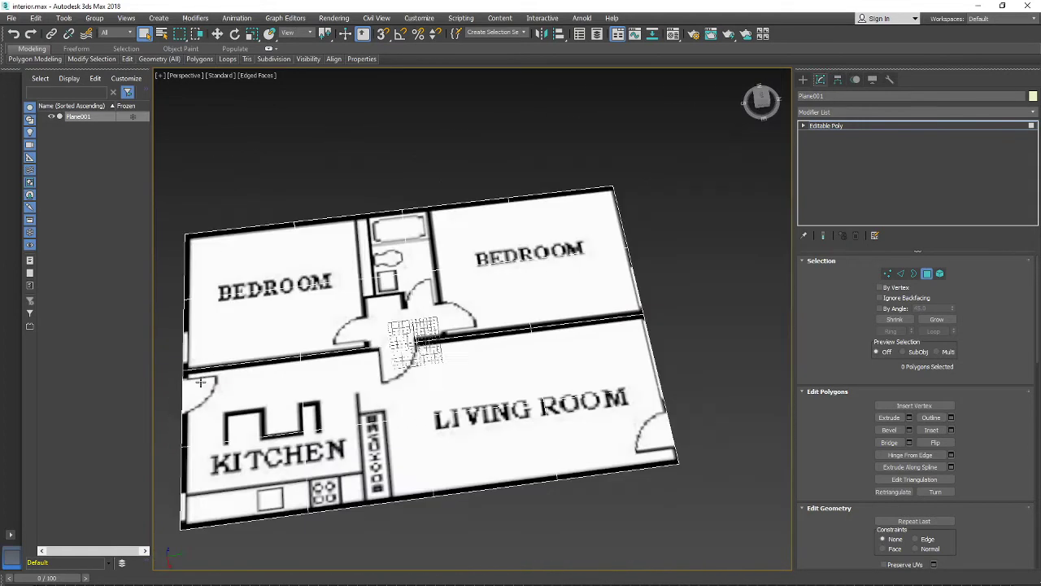
Create a box over the wall between bedroom and kitchen, about 13.17 m long, 0.45 m wide and 3.37 m high.
{"action": "left_click", "coordinate": [803, 81]}
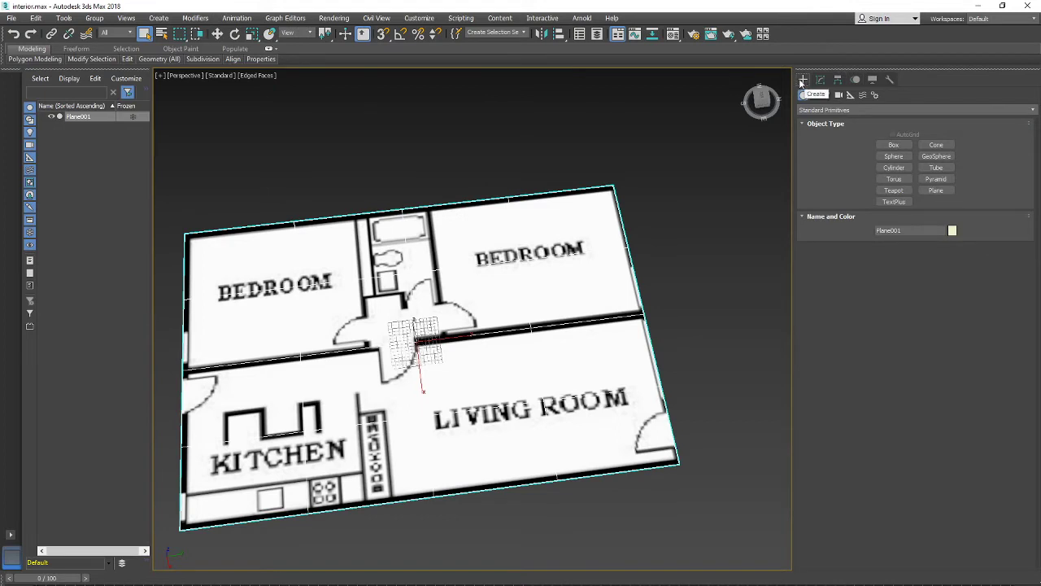
{"action": "left_click", "coordinate": [893, 146]}
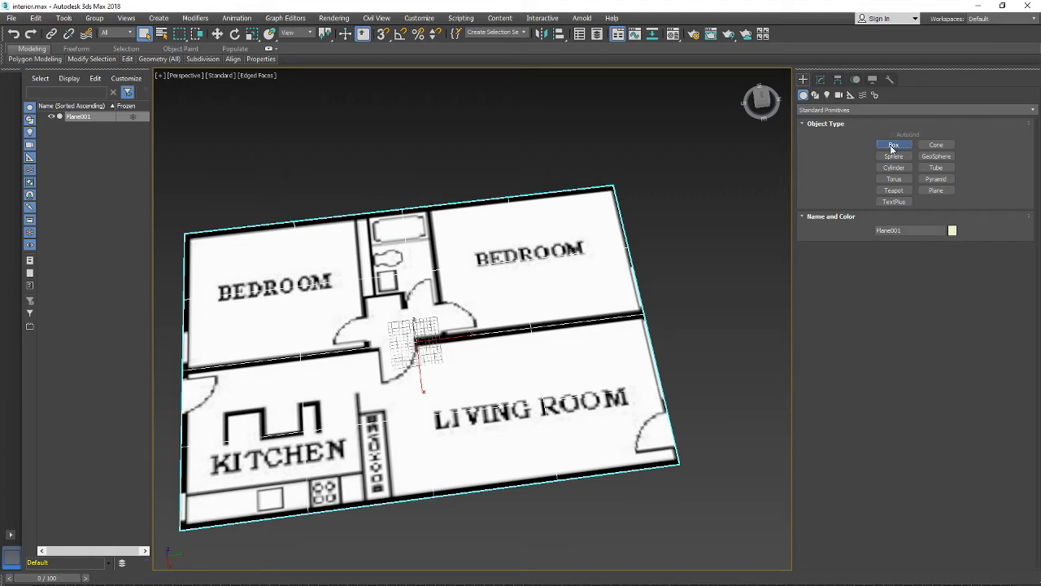
{"action": "middle_click_drag", "start_coordinate": [292, 338], "coordinate": [400, 345]}
{"action": "scroll", "coordinate": [399, 345], "scroll_direction": "up", "scroll_amount": 3}
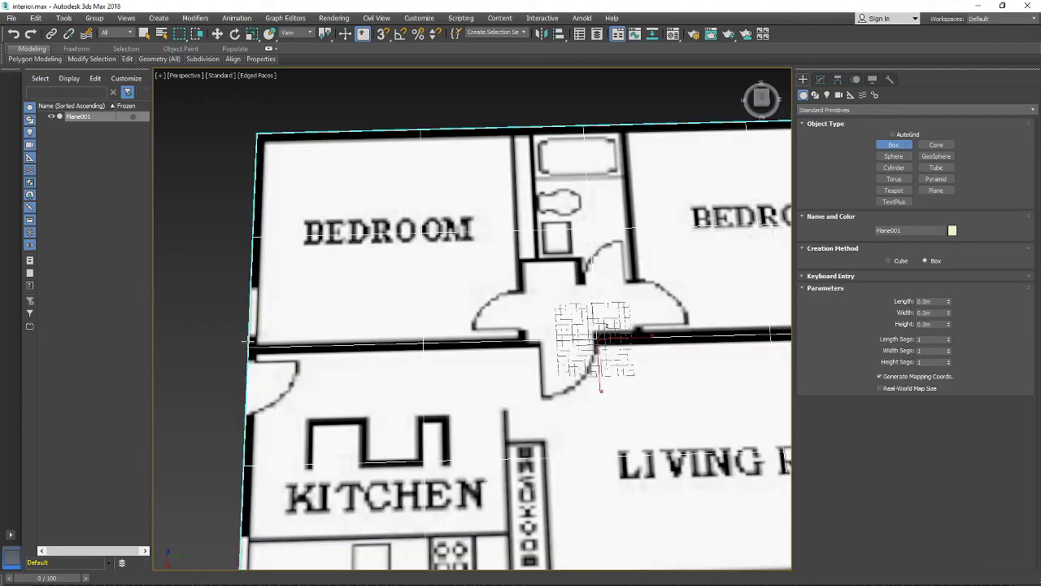
{"action": "left_click_drag", "start_coordinate": [246, 343], "coordinate": [525, 346]}
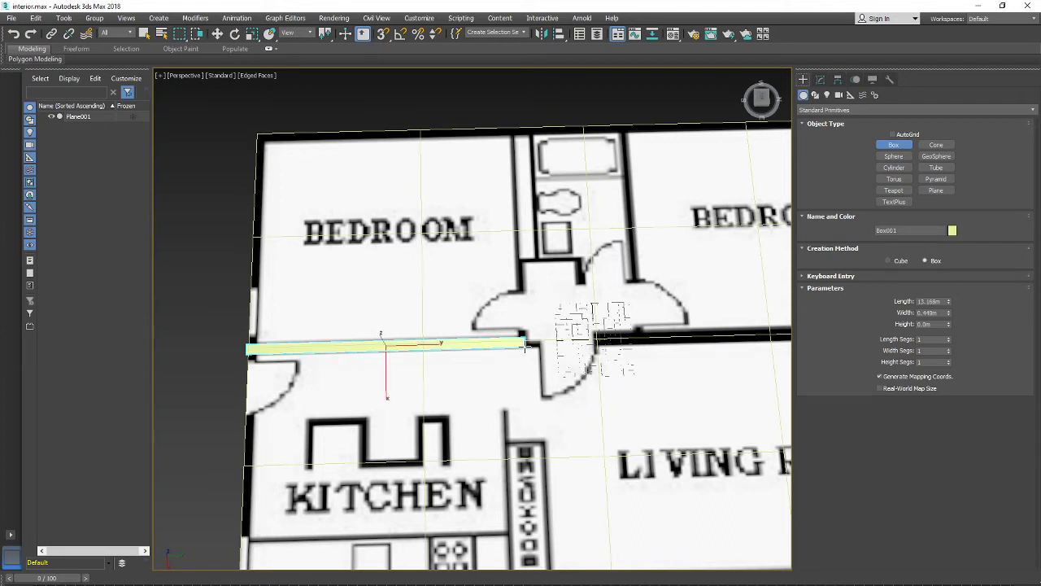
{"action": "left_click_drag", "start_coordinate": [524, 345], "coordinate": [525, 346]}
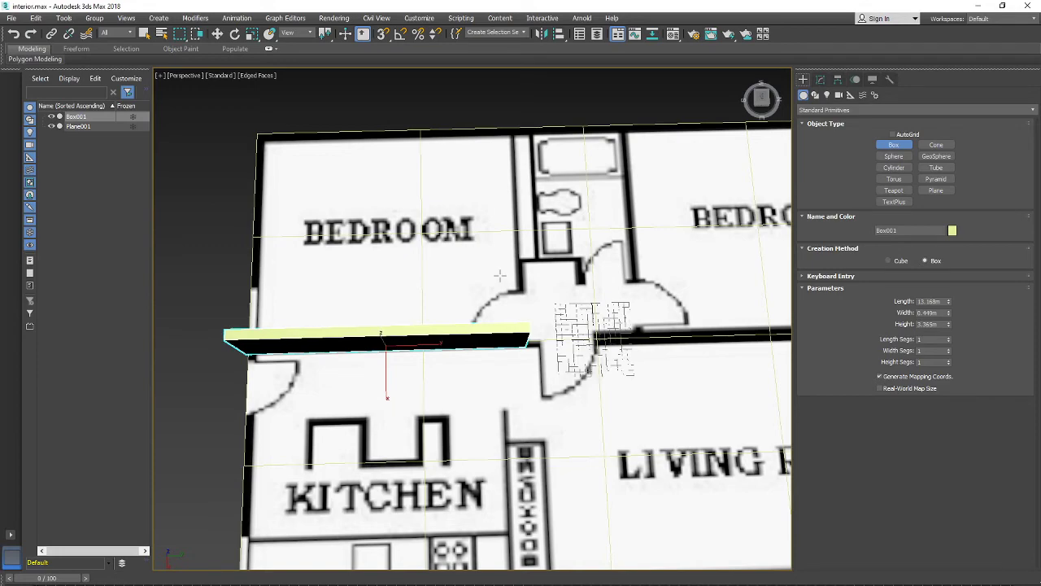
Examine the wall box from several sides against the blueprint, including both of its ends.
{"action": "middle_click_drag", "start_coordinate": [513, 316], "coordinate": [562, 253], "text": "alt"}
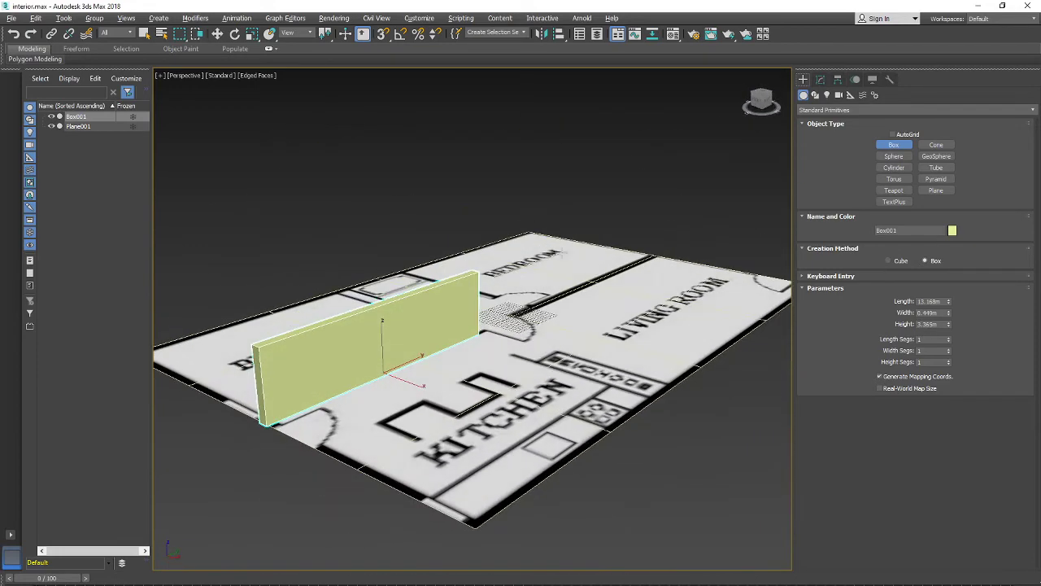
{"action": "middle_click_drag", "start_coordinate": [276, 425], "coordinate": [347, 373], "text": "alt"}
{"action": "middle_click_drag", "start_coordinate": [412, 357], "coordinate": [346, 350], "text": "alt"}
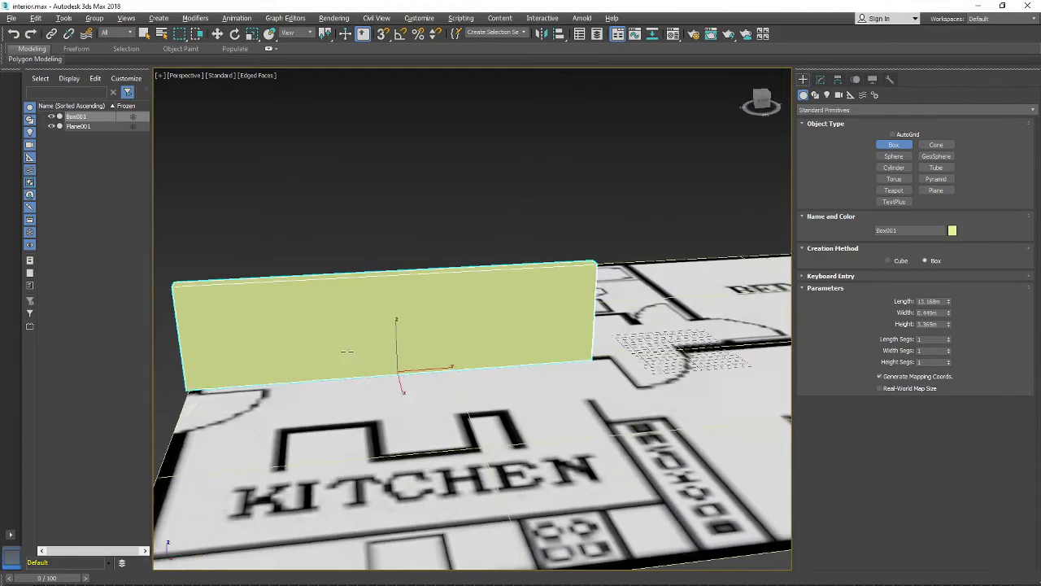
{"action": "scroll", "coordinate": [550, 351], "scroll_direction": "up", "scroll_amount": 3}
{"action": "middle_click_drag", "start_coordinate": [661, 348], "coordinate": [609, 347], "text": "alt"}
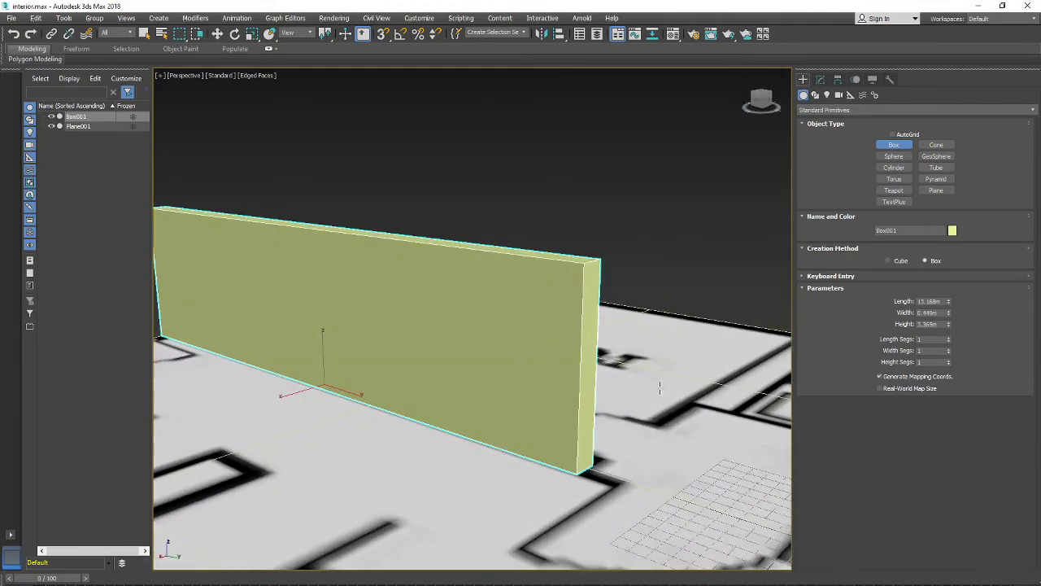
{"action": "middle_click_drag", "start_coordinate": [659, 388], "coordinate": [609, 435], "text": "alt"}
{"action": "scroll", "coordinate": [608, 434], "scroll_direction": "down", "scroll_amount": 3}
{"action": "middle_click_drag", "start_coordinate": [529, 429], "coordinate": [695, 409], "text": "alt"}
{"action": "scroll", "coordinate": [629, 412], "scroll_direction": "up", "scroll_amount": 3}
{"action": "middle_click_drag", "start_coordinate": [513, 397], "coordinate": [564, 405], "text": "alt"}
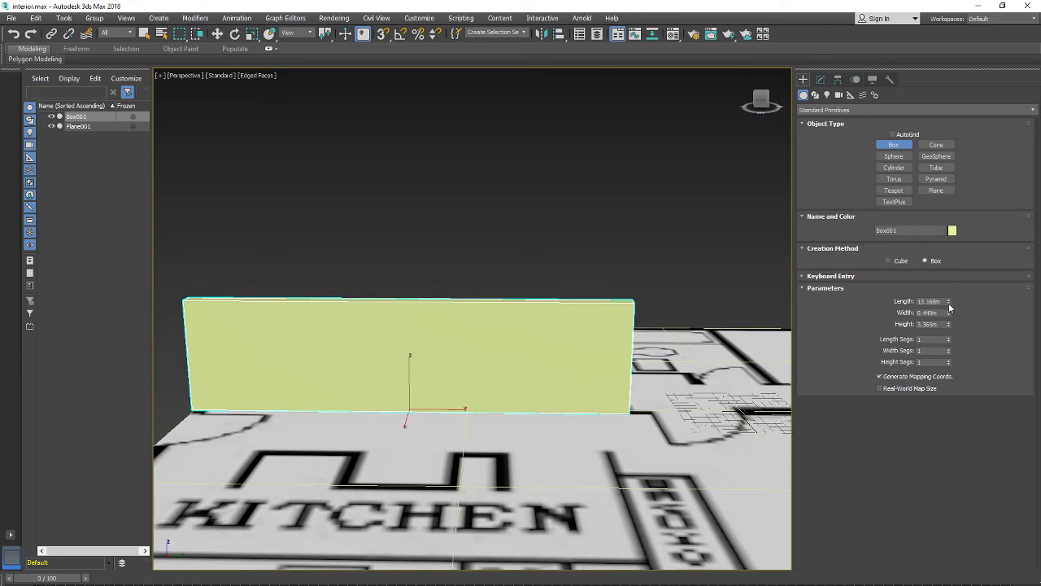
Try a different length for the wall box and undo the change.
{"action": "left_click_drag", "start_coordinate": [949, 303], "coordinate": [948, 333]}
{"action": "key", "text": "ctrl+z"}
{"action": "middle_click_drag", "start_coordinate": [756, 363], "coordinate": [742, 379], "text": "alt"}
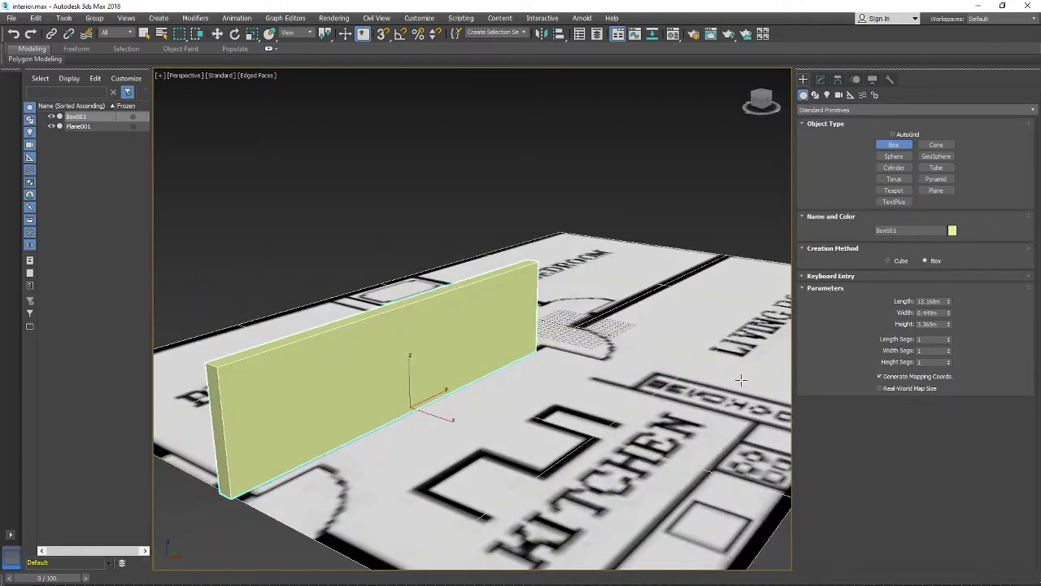
Set the wall box's height to 3.5 m.
{"action": "middle_click_drag", "start_coordinate": [392, 340], "coordinate": [452, 363], "text": "alt"}
{"action": "scroll", "coordinate": [454, 361], "scroll_direction": "up", "scroll_amount": 4}
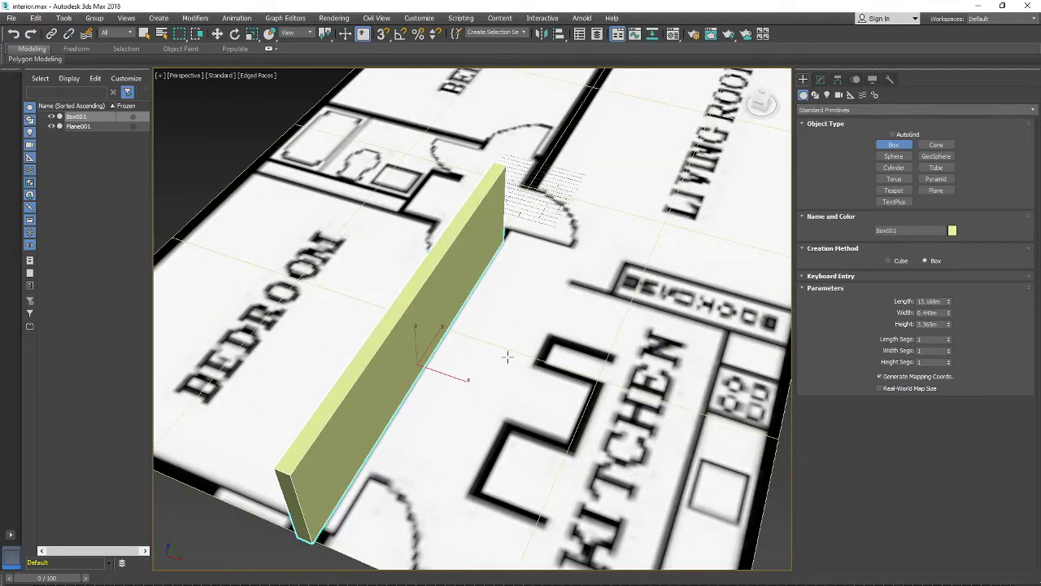
{"action": "scroll", "coordinate": [546, 355], "scroll_direction": "down", "scroll_amount": 3}
{"action": "middle_click_drag", "start_coordinate": [546, 354], "coordinate": [486, 342], "text": "alt"}
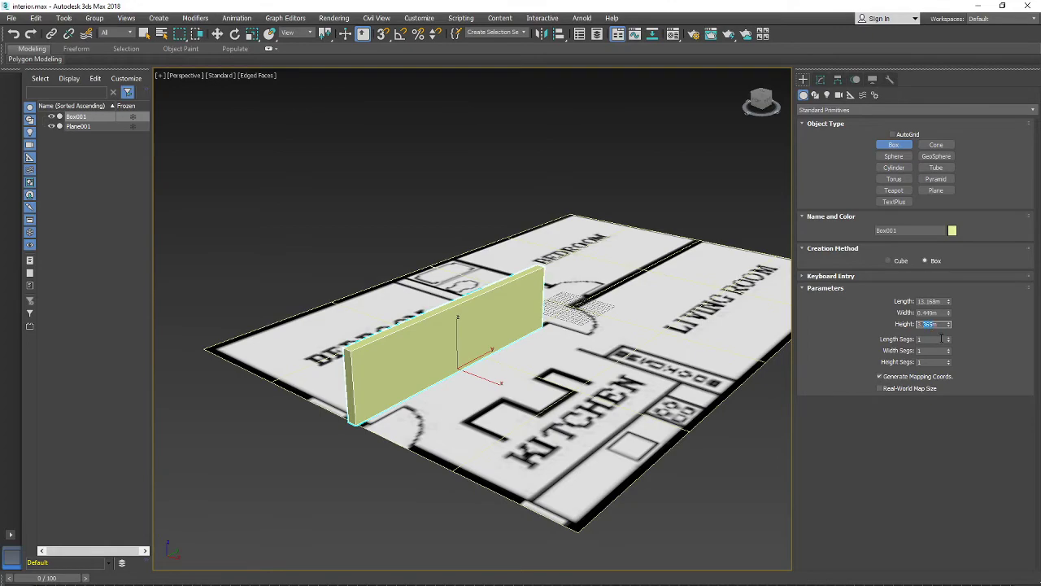
{"action": "key", "text": "Return"}
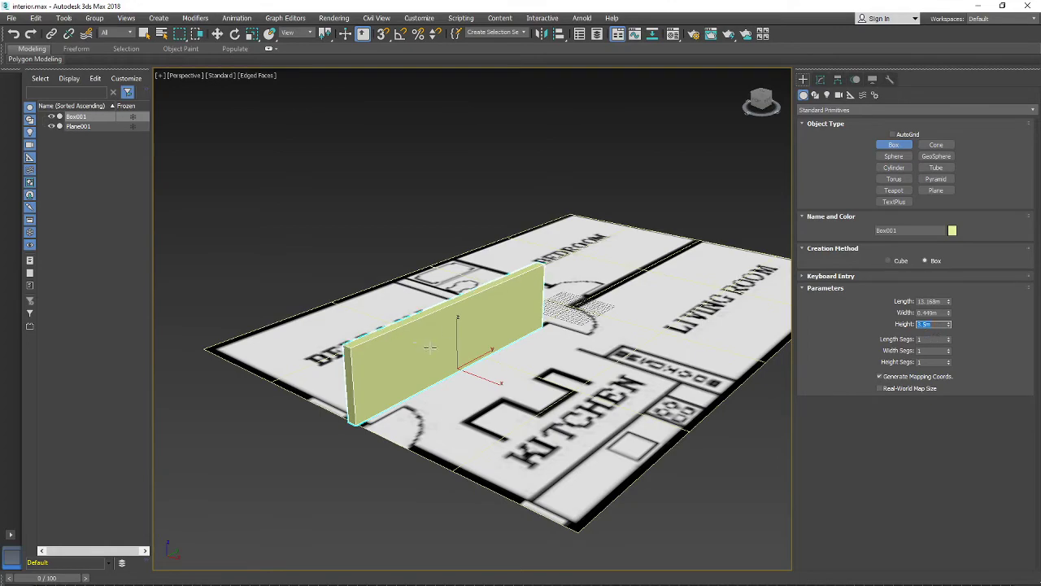
Move the wall box slightly along its length to line it up with the wall drawn on the blueprint.
{"action": "middle_click_drag", "start_coordinate": [430, 349], "coordinate": [382, 381], "text": "alt"}
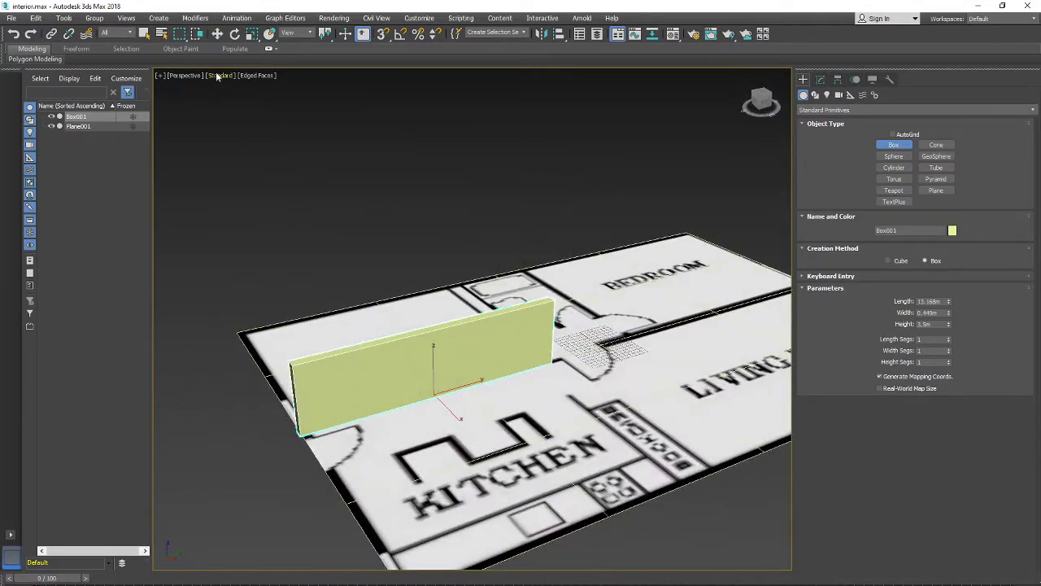
{"action": "left_click", "coordinate": [218, 33]}
{"action": "scroll", "coordinate": [444, 382], "scroll_direction": "up", "scroll_amount": 5}
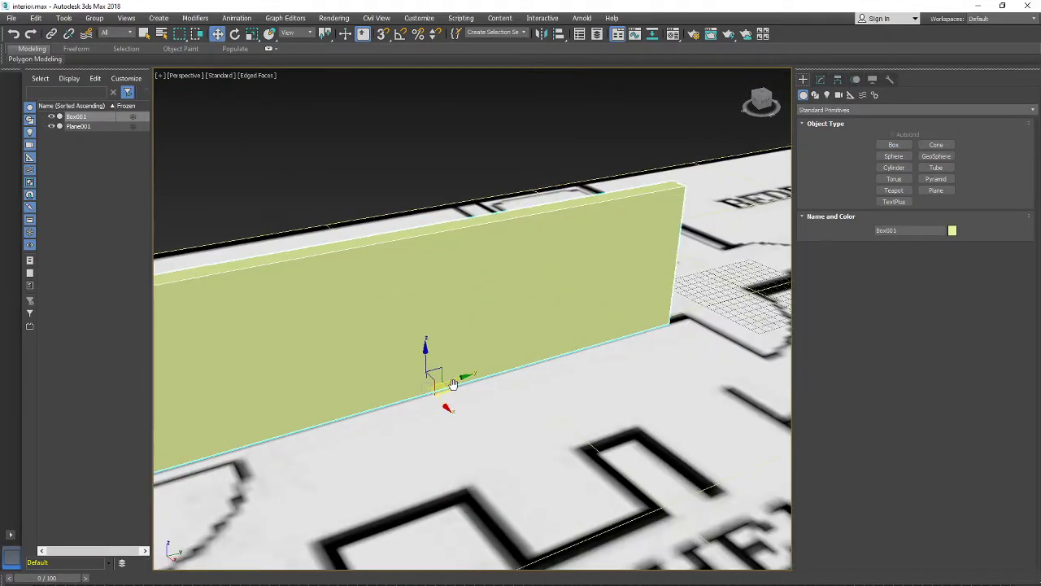
{"action": "scroll", "coordinate": [453, 384], "scroll_direction": "down", "scroll_amount": 5}
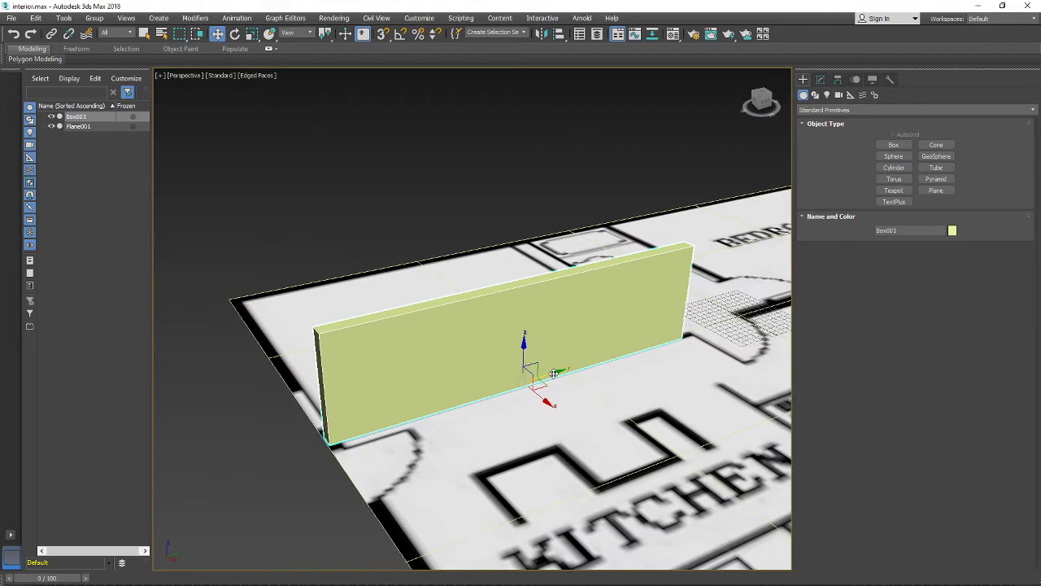
{"action": "left_click_drag", "start_coordinate": [553, 375], "coordinate": [549, 375]}
Clone the wall box along its length onto the wall between the other bedroom and the living room, as one copy named wall.
{"action": "scroll", "coordinate": [555, 374], "scroll_direction": "down", "scroll_amount": 5}
{"action": "middle_click_drag", "start_coordinate": [573, 379], "coordinate": [417, 423], "text": "alt"}
{"action": "scroll", "coordinate": [355, 435], "scroll_direction": "down", "scroll_amount": 3}
{"action": "middle_click_drag", "start_coordinate": [417, 423], "coordinate": [397, 411], "text": "alt"}
{"action": "scroll", "coordinate": [447, 385], "scroll_direction": "up", "scroll_amount": 3}
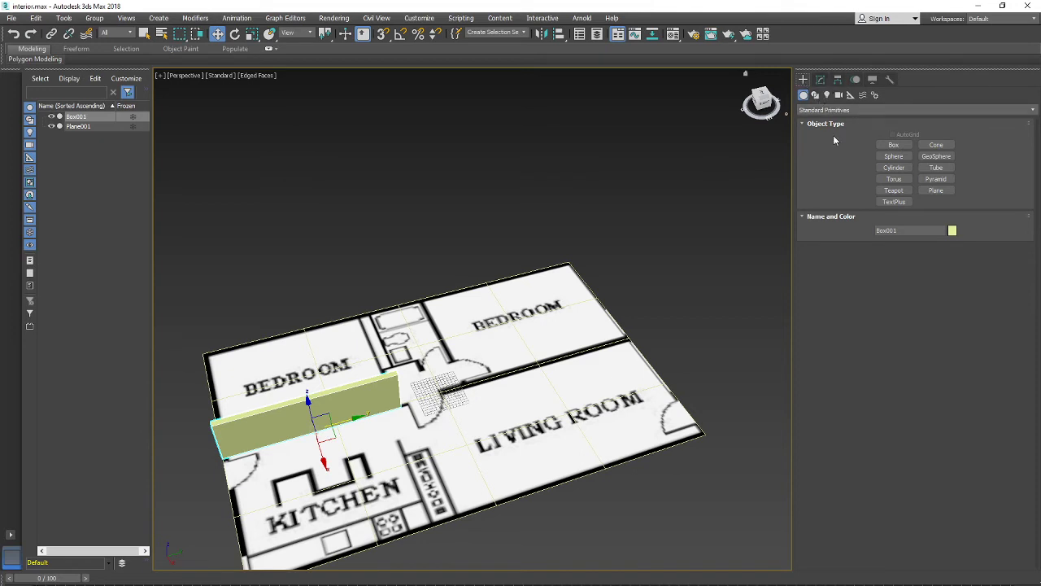
{"action": "mouse_move", "coordinate": [337, 424]}
{"action": "left_mouse_down", "text": "shift"}
{"action": "mouse_move", "coordinate": [561, 366]}
{"action": "mouse_move", "coordinate": [537, 371]}
{"action": "left_mouse_up", "text": "shift"}
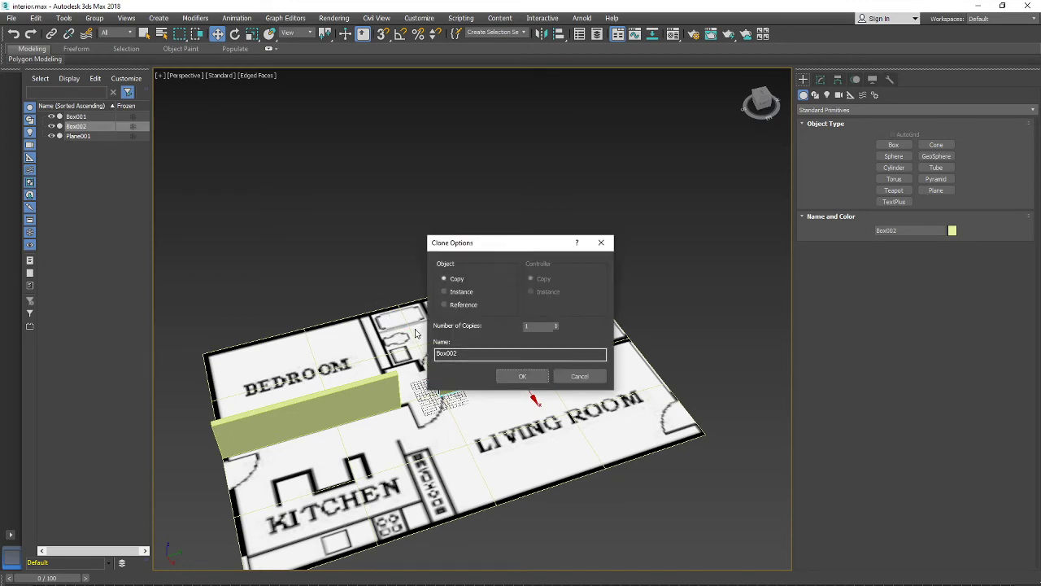
{"action": "left_click", "coordinate": [578, 377]}
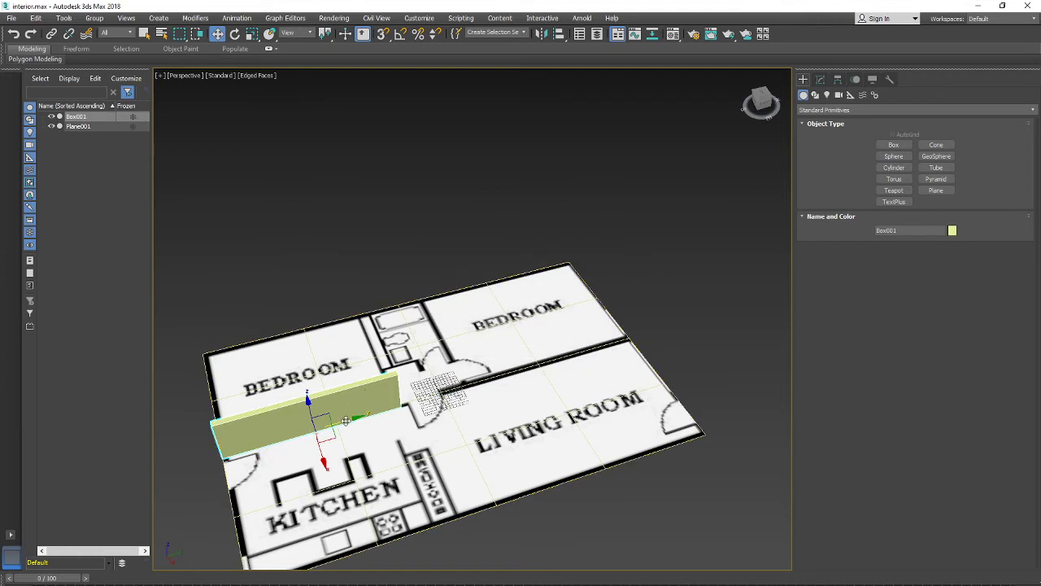
{"action": "left_click_drag", "start_coordinate": [346, 421], "coordinate": [562, 378], "text": "shift"}
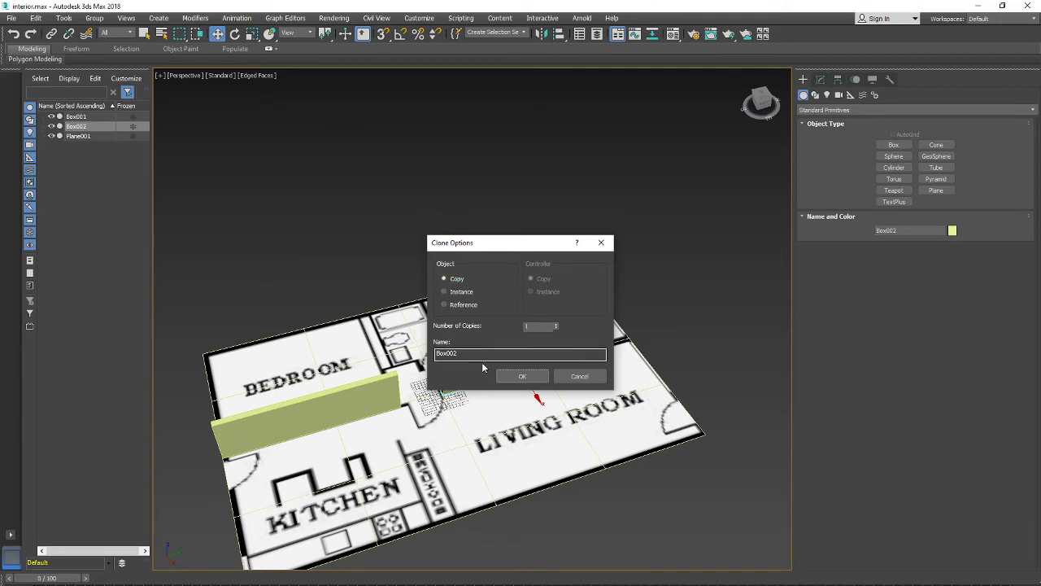
{"action": "left_click_drag", "start_coordinate": [476, 354], "coordinate": [396, 354]}
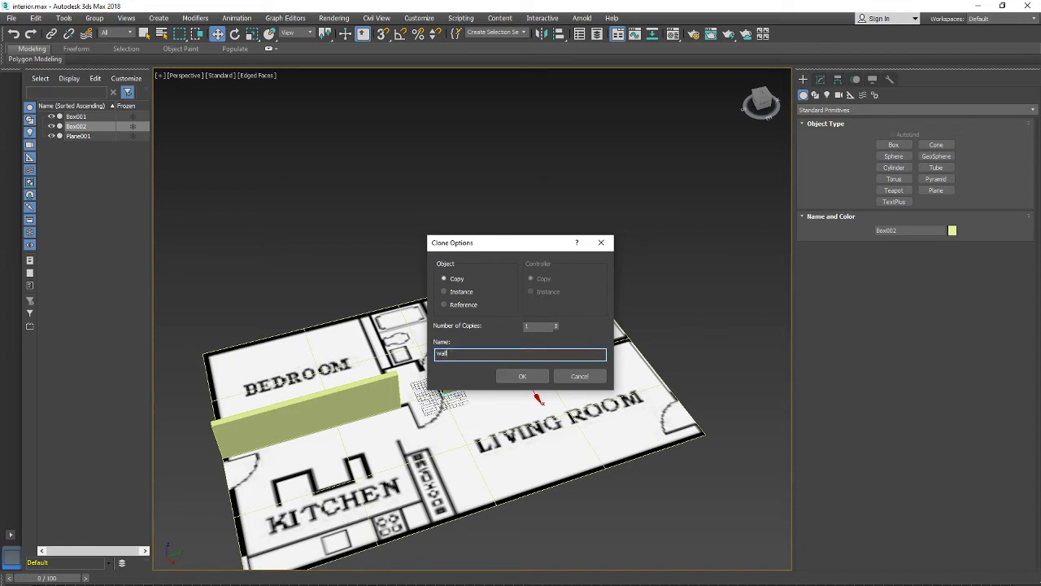
{"action": "left_click", "coordinate": [522, 376]}
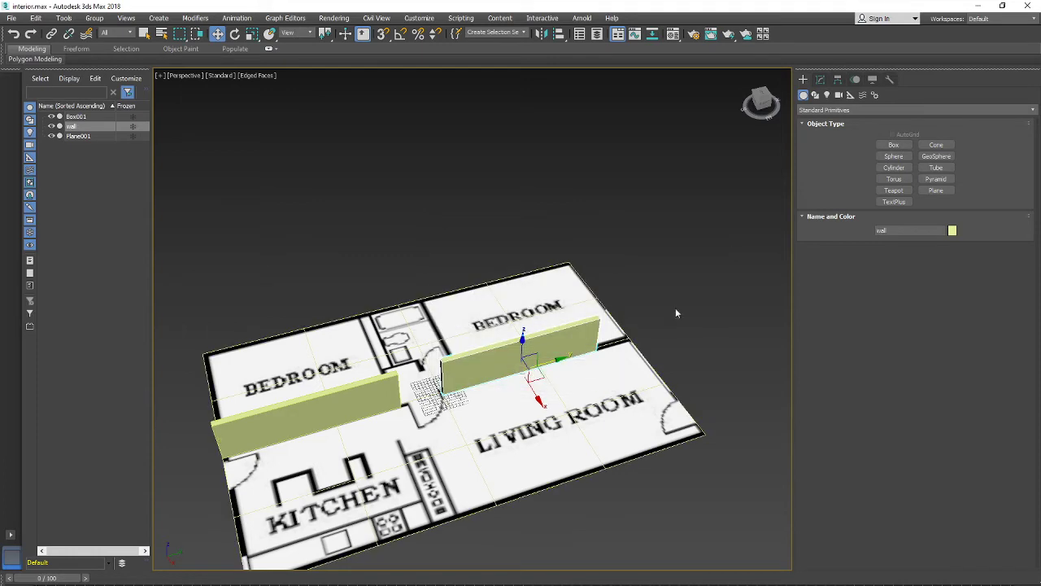
Open the copied wall's box parameters, try a different width and undo the change.
{"action": "left_click", "coordinate": [821, 80]}
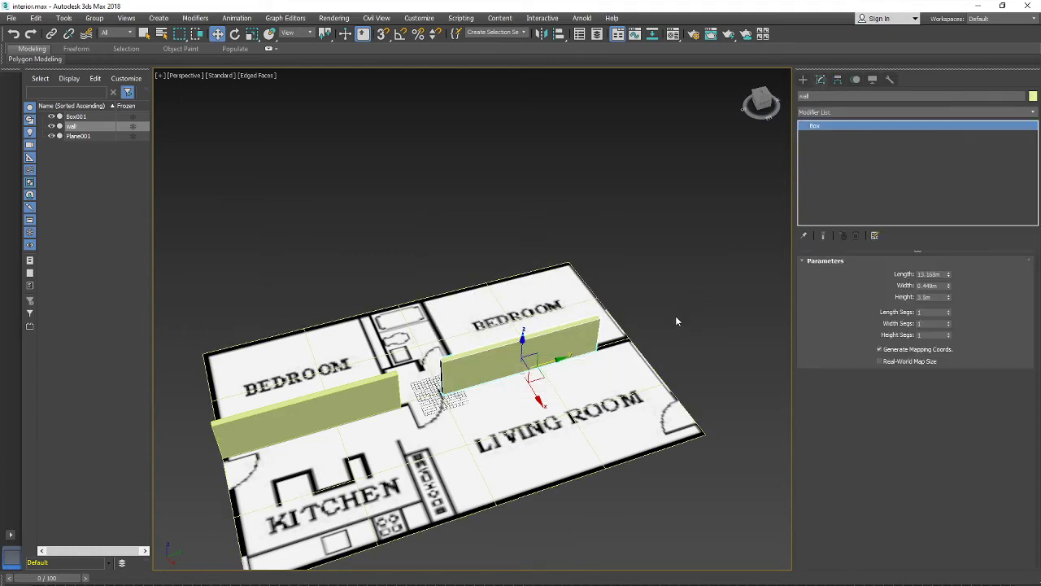
{"action": "mouse_move", "coordinate": [584, 383]}
{"action": "middle_mouse_down", "text": "alt"}
{"action": "mouse_move", "coordinate": [523, 376]}
{"action": "mouse_move", "coordinate": [574, 373]}
{"action": "middle_mouse_up", "text": "alt"}
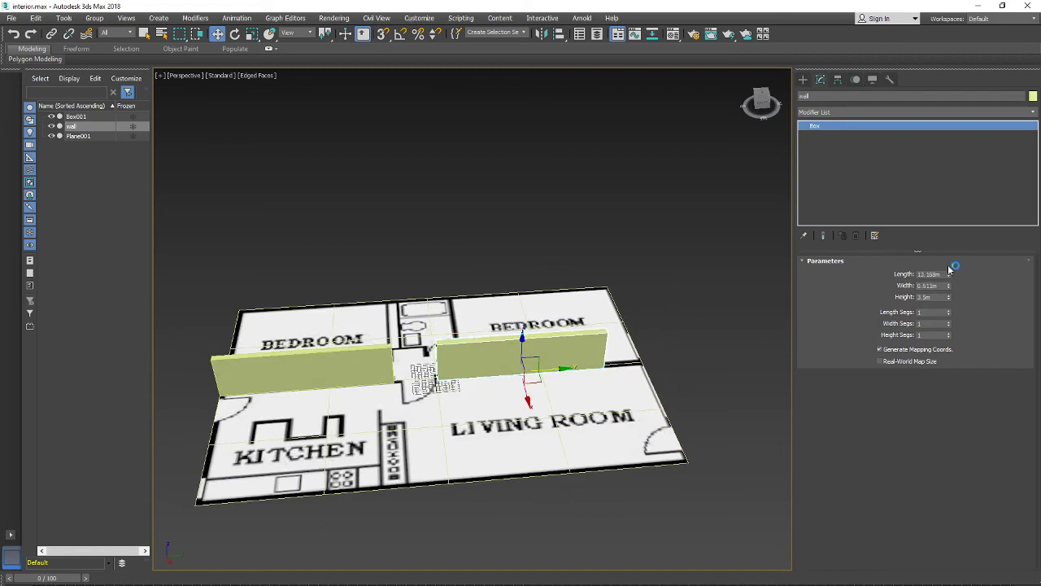
{"action": "left_click_drag", "start_coordinate": [950, 276], "coordinate": [948, 259]}
{"action": "key", "text": "ctrl+z"}
Lengthen the copied wall to about 16.59 m and slide it along the living room wall to span from the doorway to the outer wall.
{"action": "scroll", "coordinate": [513, 354], "scroll_direction": "up", "scroll_amount": 3}
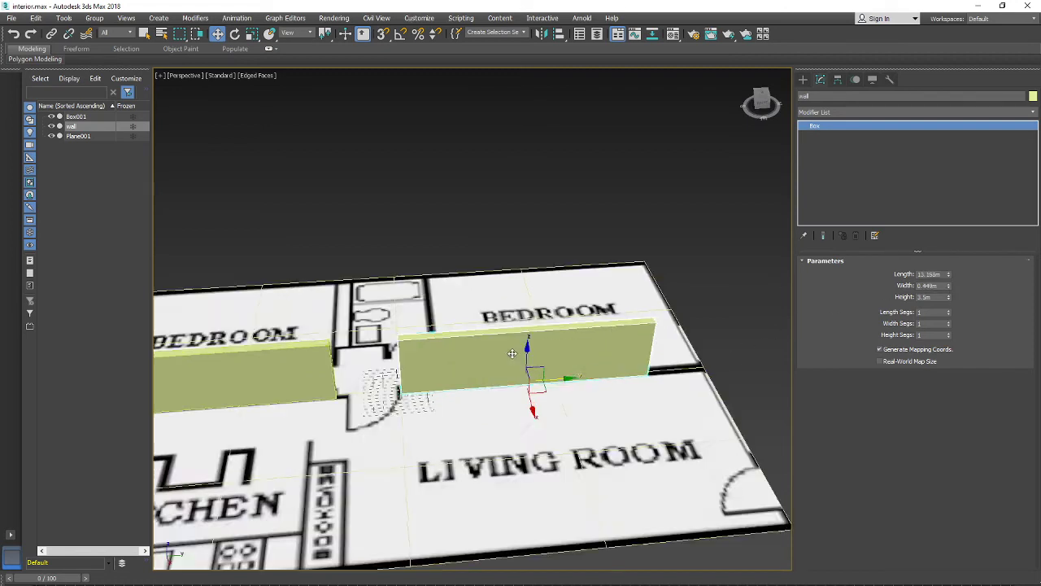
{"action": "scroll", "coordinate": [512, 354], "scroll_direction": "up", "scroll_amount": 2}
{"action": "mouse_move", "coordinate": [565, 389]}
{"action": "left_mouse_down"}
{"action": "mouse_move", "coordinate": [606, 386]}
{"action": "mouse_move", "coordinate": [577, 386]}
{"action": "left_mouse_up"}
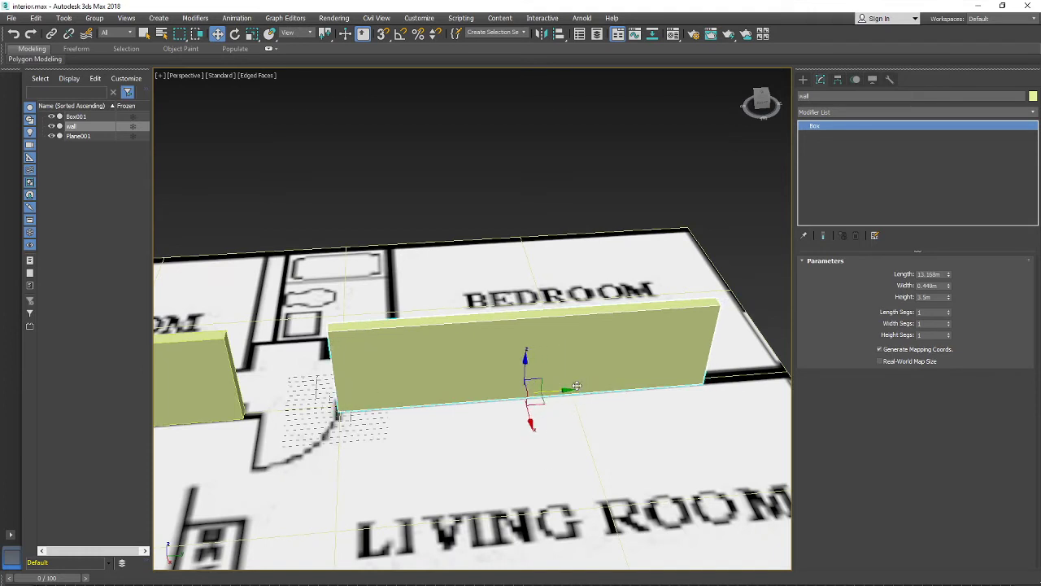
{"action": "middle_click_drag", "start_coordinate": [577, 385], "coordinate": [490, 384]}
{"action": "left_click_drag", "start_coordinate": [476, 390], "coordinate": [514, 386]}
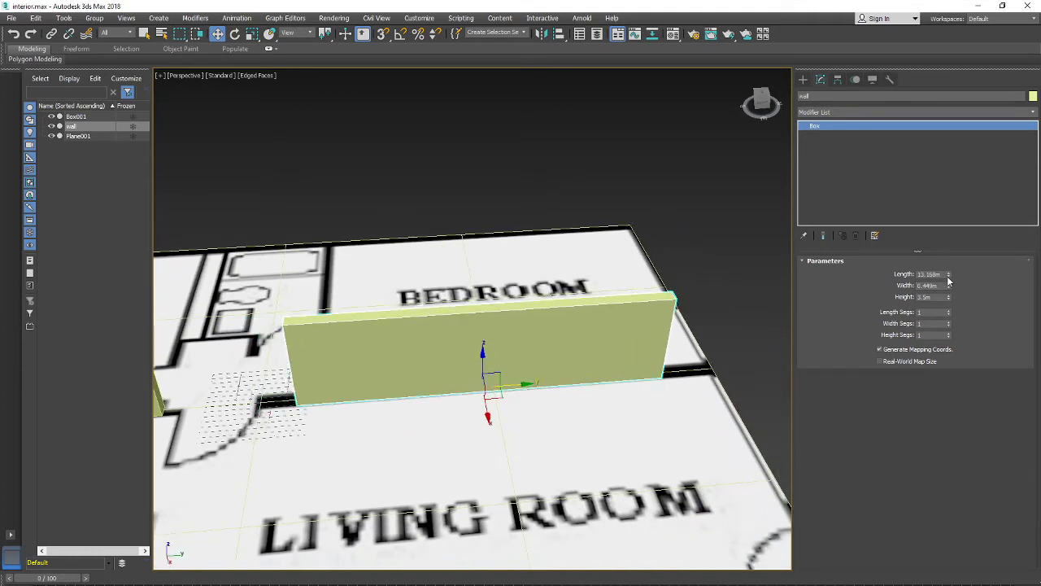
{"action": "left_click_drag", "start_coordinate": [949, 275], "coordinate": [951, 260]}
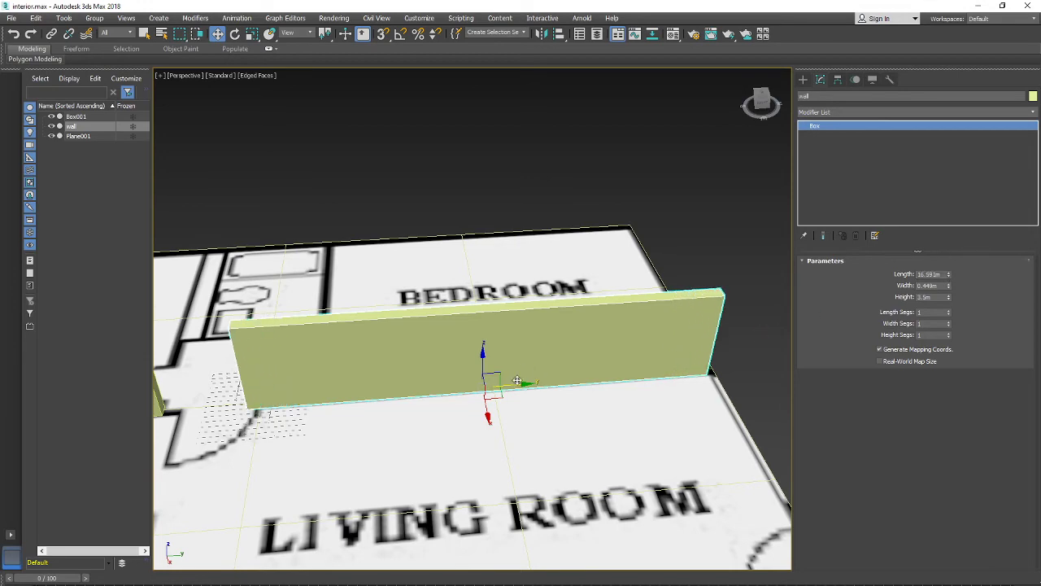
{"action": "left_click_drag", "start_coordinate": [517, 381], "coordinate": [520, 385]}
Shift the wall between the first bedroom and the kitchen slightly along its length and lengthen it to about 13.69 m.
{"action": "scroll", "coordinate": [492, 382], "scroll_direction": "down", "scroll_amount": 5}
{"action": "middle_click_drag", "start_coordinate": [423, 342], "coordinate": [367, 424], "text": "alt"}
{"action": "scroll", "coordinate": [396, 414], "scroll_direction": "up", "scroll_amount": 5}
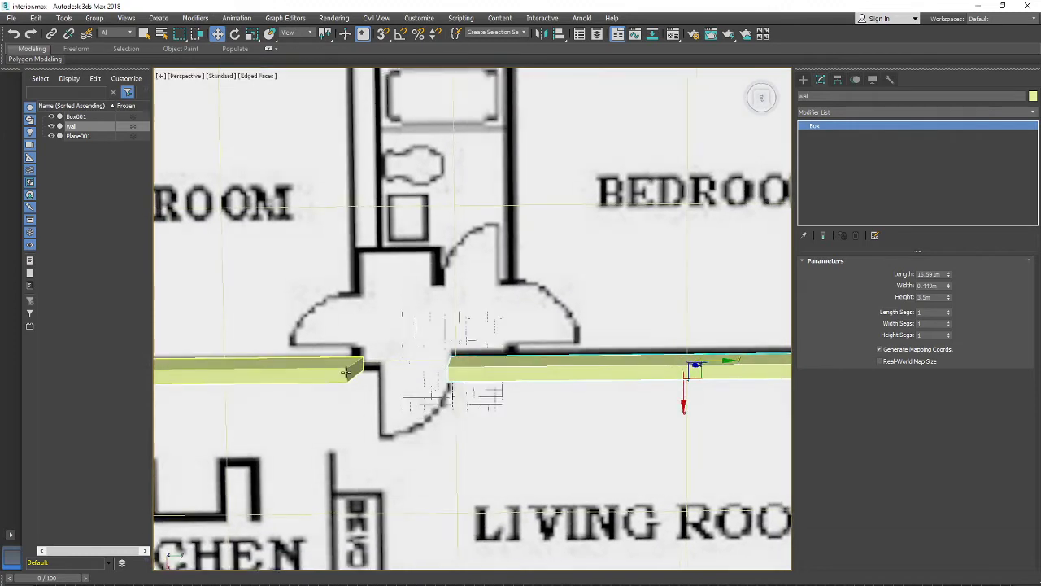
{"action": "left_click", "coordinate": [328, 375]}
{"action": "scroll", "coordinate": [338, 375], "scroll_direction": "down", "scroll_amount": 3}
{"action": "middle_click_drag", "start_coordinate": [350, 377], "coordinate": [551, 391]}
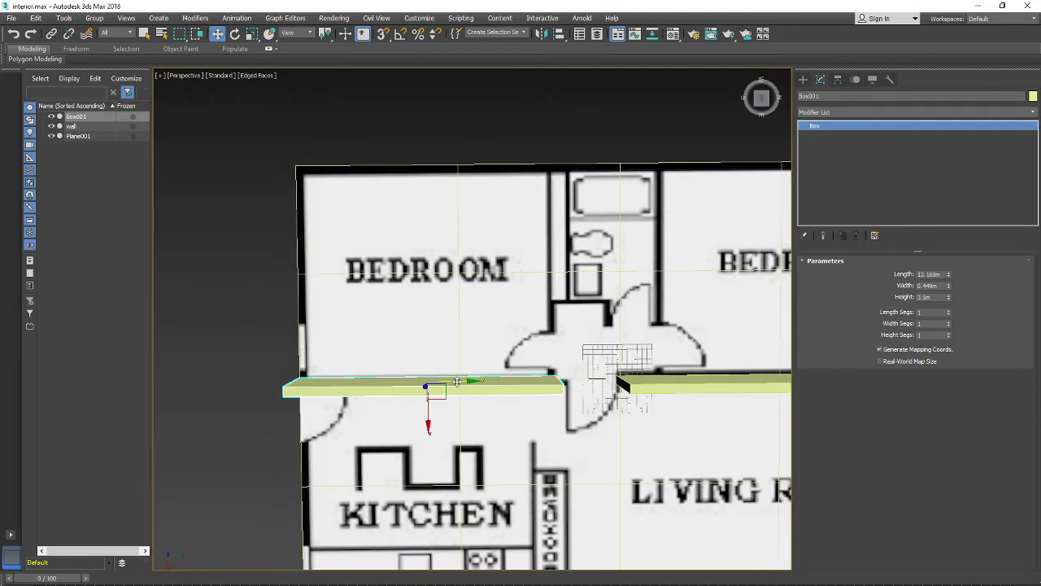
{"action": "left_click_drag", "start_coordinate": [457, 381], "coordinate": [462, 381]}
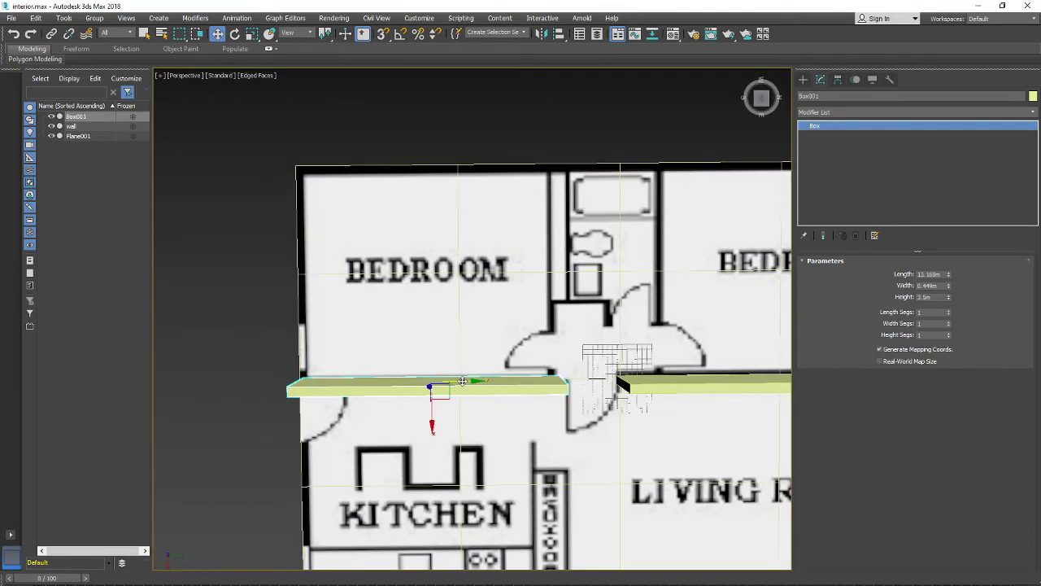
{"action": "left_click", "coordinate": [949, 274]}
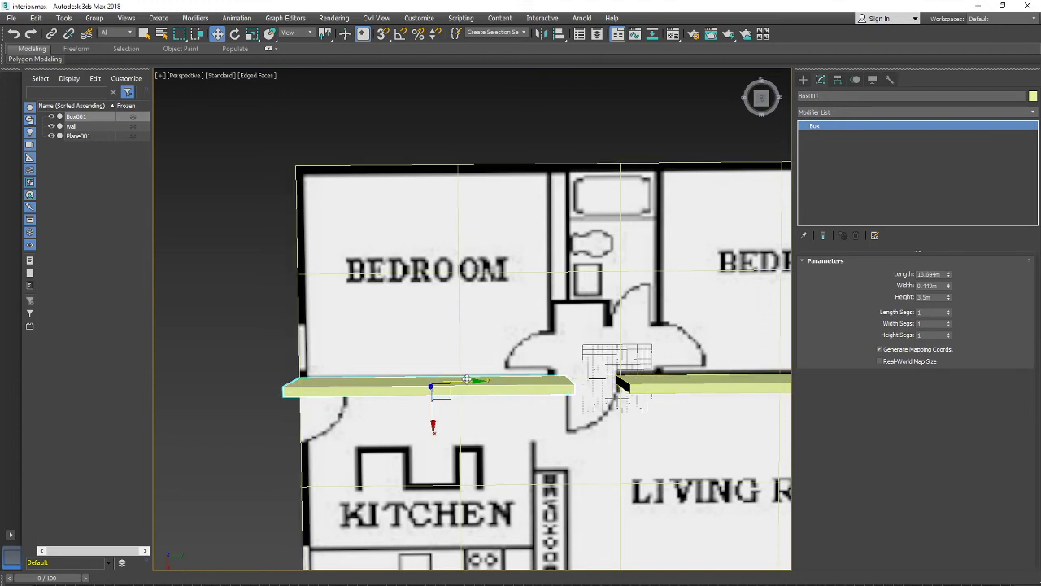
Clone the bedroom-kitchen wall sideways onto the outer wall line beside the kitchen, as one copy.
{"action": "scroll", "coordinate": [469, 380], "scroll_direction": "down", "scroll_amount": 5}
{"action": "middle_click_drag", "start_coordinate": [469, 379], "coordinate": [486, 329], "text": "alt"}
{"action": "scroll", "coordinate": [511, 330], "scroll_direction": "up", "scroll_amount": 3}
{"action": "middle_click_drag", "start_coordinate": [513, 421], "coordinate": [502, 383]}
{"action": "middle_click_drag", "start_coordinate": [502, 383], "coordinate": [462, 373], "text": "alt"}
{"action": "scroll", "coordinate": [517, 433], "scroll_direction": "up", "scroll_amount": 4}
{"action": "scroll", "coordinate": [467, 402], "scroll_direction": "down", "scroll_amount": 4}
{"action": "middle_click_drag", "start_coordinate": [370, 343], "coordinate": [397, 279]}
{"action": "left_click_drag", "start_coordinate": [391, 279], "coordinate": [492, 420], "text": "shift"}
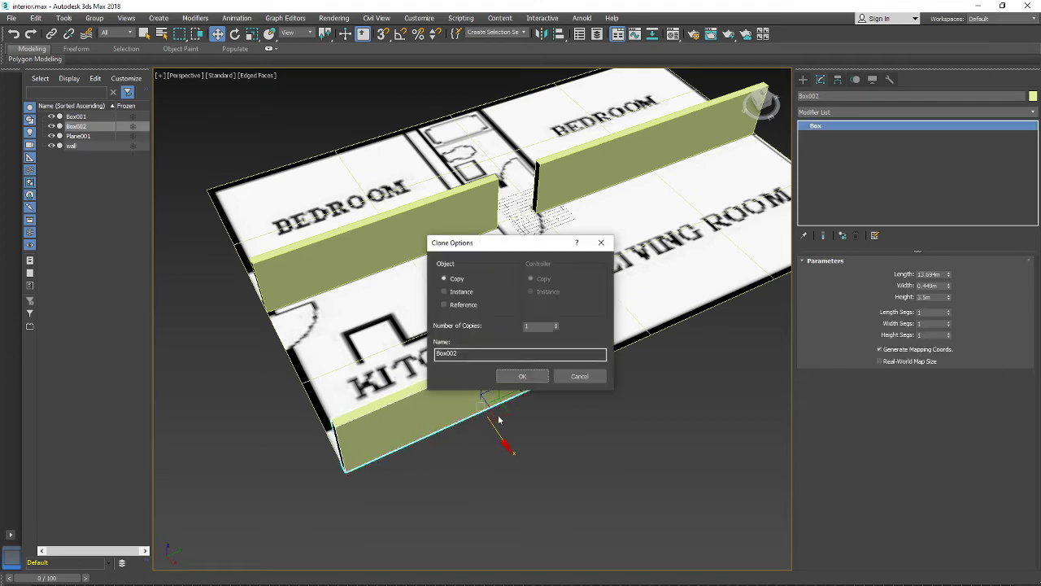
{"action": "left_click", "coordinate": [522, 376]}
Convert the copied outer wall to an Editable Poly and enter vertex editing.
{"action": "scroll", "coordinate": [539, 407], "scroll_direction": "down", "scroll_amount": 5}
{"action": "middle_click_drag", "start_coordinate": [539, 406], "coordinate": [548, 363], "text": "alt"}
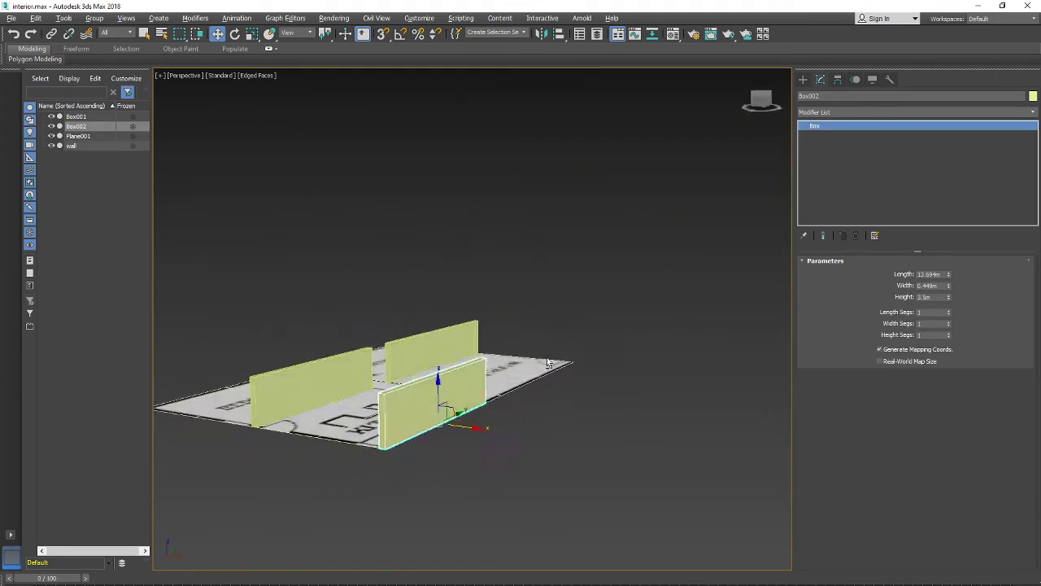
{"action": "scroll", "coordinate": [491, 377], "scroll_direction": "up", "scroll_amount": 5}
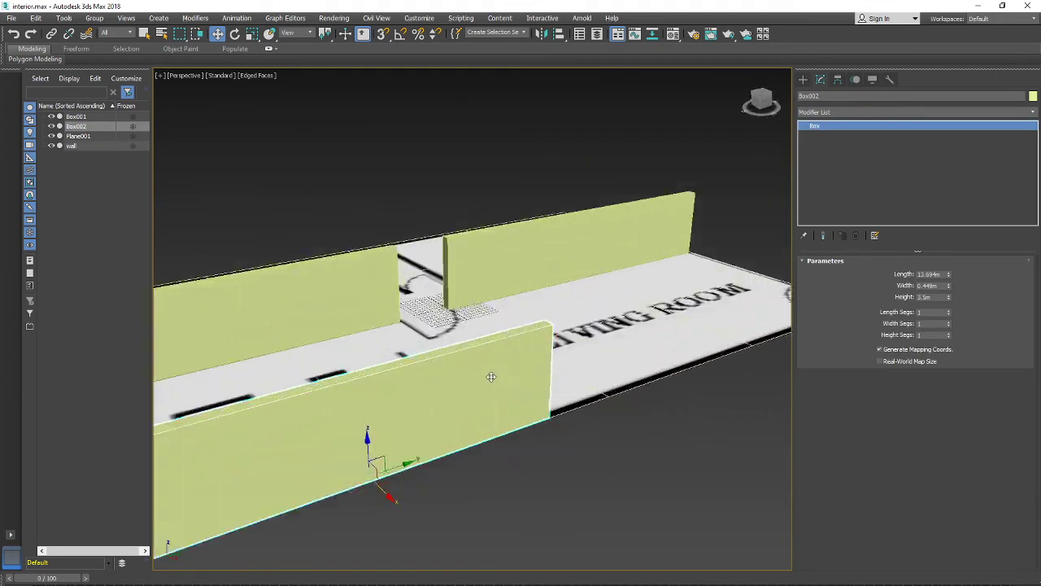
{"action": "right_click", "coordinate": [828, 125]}
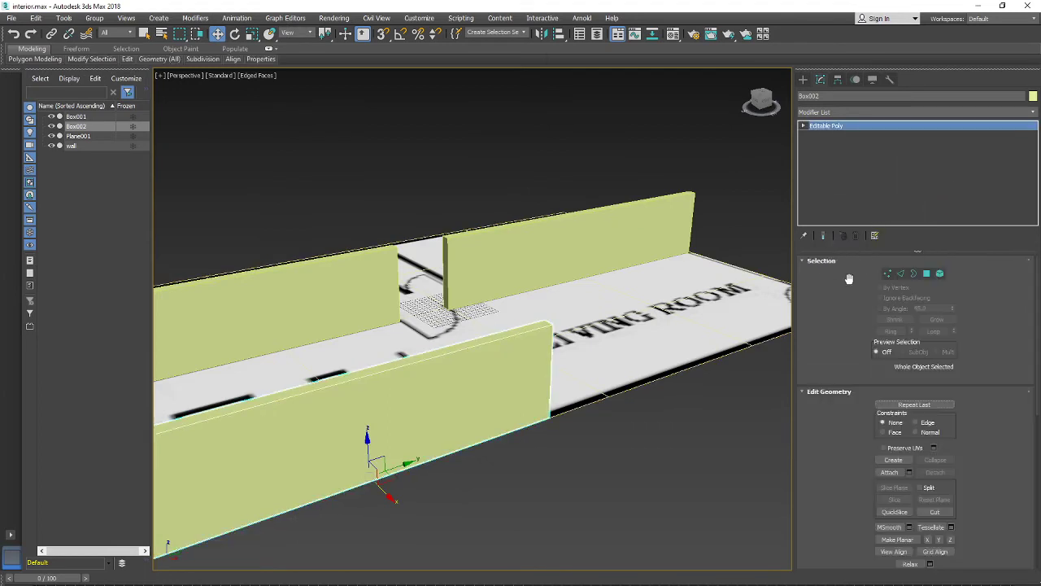
{"action": "left_click", "coordinate": [888, 274]}
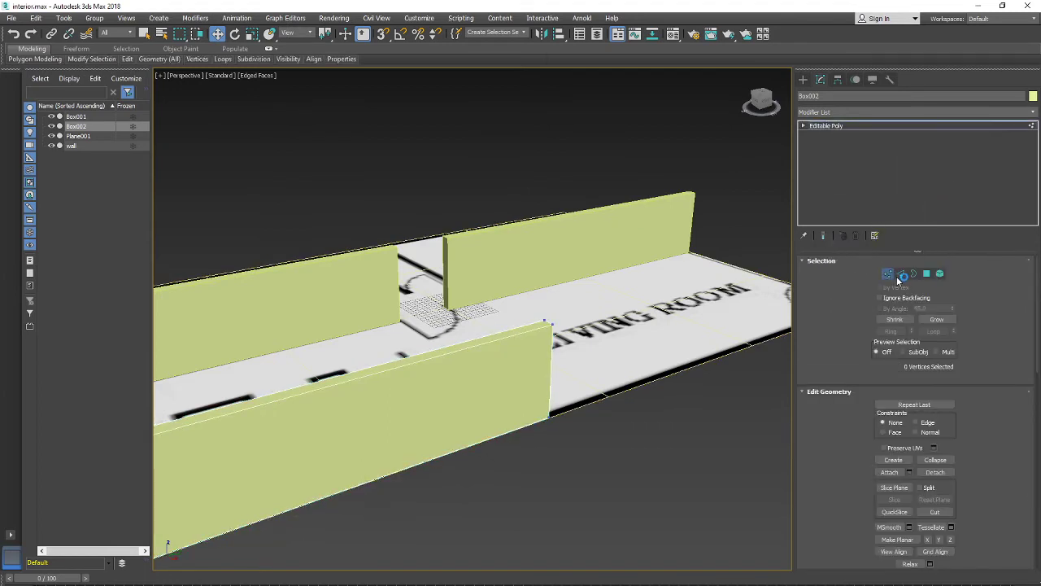
Stretch the outer wall by moving its four end vertices along the living room to the far corner, and leave vertex editing.
{"action": "left_click_drag", "start_coordinate": [563, 529], "coordinate": [501, 258]}
{"action": "scroll", "coordinate": [680, 360], "scroll_direction": "down", "scroll_amount": 5}
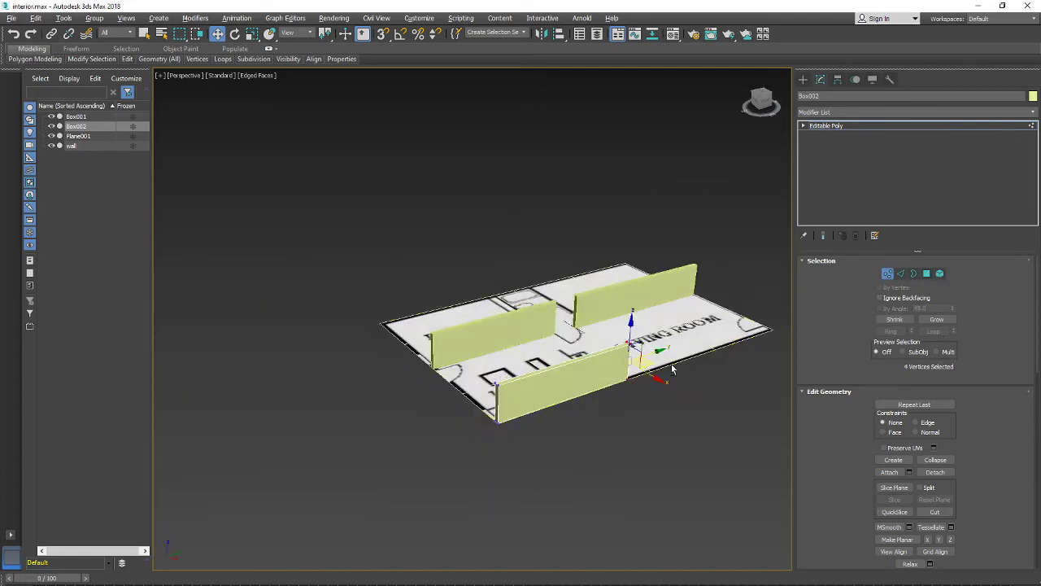
{"action": "middle_click_drag", "start_coordinate": [674, 367], "coordinate": [612, 412], "text": "alt"}
{"action": "middle_click_drag", "start_coordinate": [612, 411], "coordinate": [497, 402]}
{"action": "scroll", "coordinate": [497, 402], "scroll_direction": "up", "scroll_amount": 3}
{"action": "left_click_drag", "start_coordinate": [482, 370], "coordinate": [798, 299]}
{"action": "scroll", "coordinate": [674, 309], "scroll_direction": "down", "scroll_amount": 4}
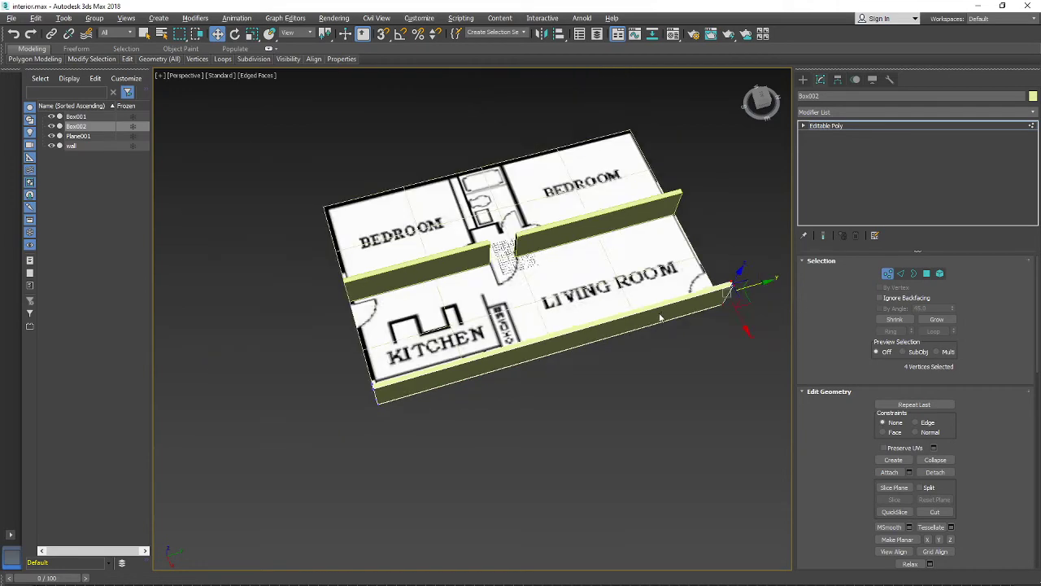
{"action": "middle_click_drag", "start_coordinate": [660, 318], "coordinate": [635, 343], "text": "alt"}
{"action": "left_click", "coordinate": [888, 274]}
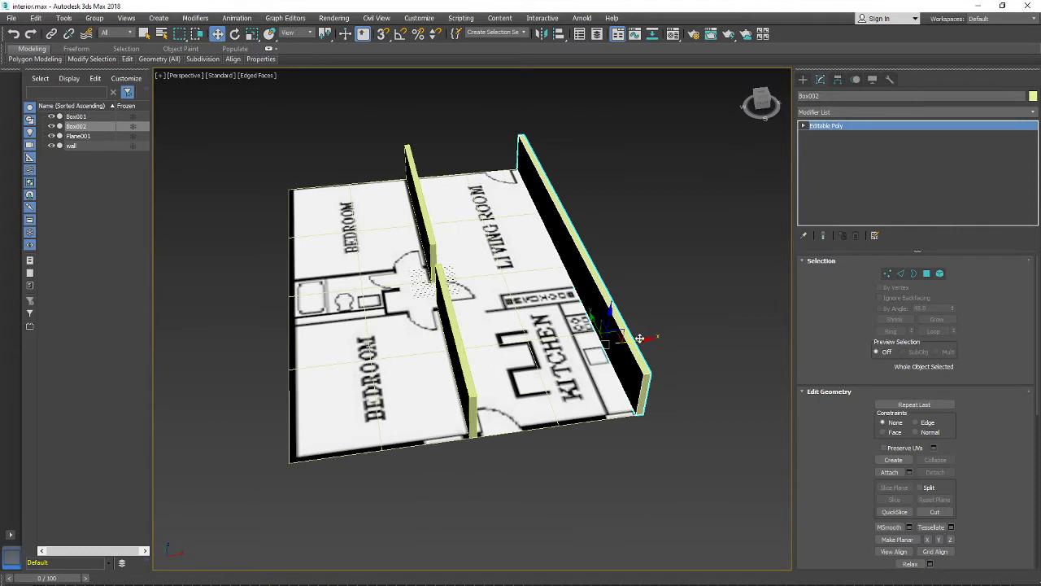
Clone the long outer wall across the plan onto the opposite outer wall behind the bedrooms, as one copy.
{"action": "left_click_drag", "start_coordinate": [639, 338], "coordinate": [321, 350], "text": "shift"}
{"action": "left_click", "coordinate": [523, 379]}
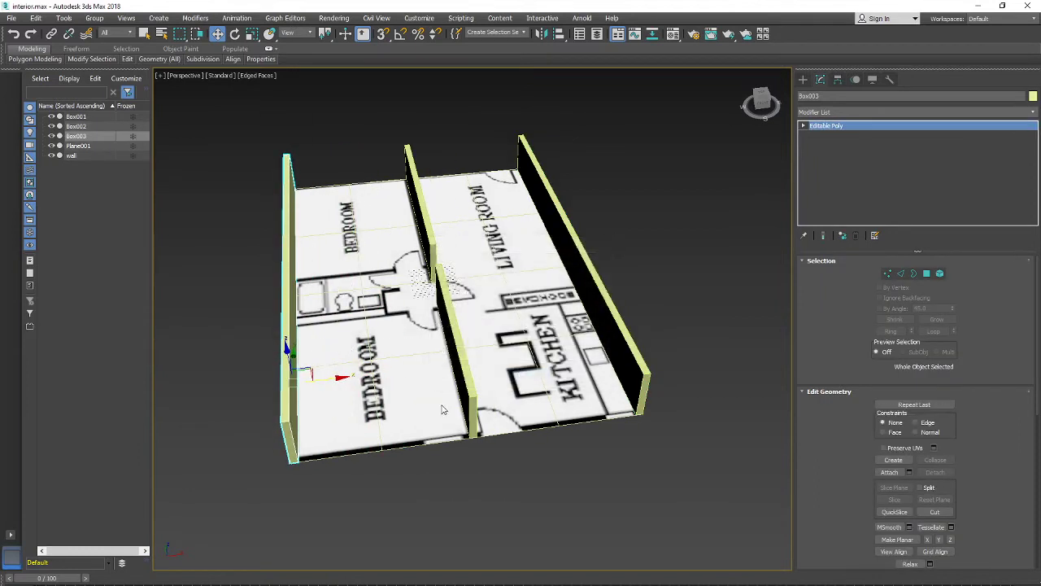
{"action": "middle_click_drag", "start_coordinate": [442, 409], "coordinate": [528, 451], "text": "alt"}
Select the wall between the kitchen and the bedroom and activate the Rotate tool.
{"action": "scroll", "coordinate": [541, 309], "scroll_direction": "up", "scroll_amount": 3}
{"action": "middle_click_drag", "start_coordinate": [443, 230], "coordinate": [455, 322]}
{"action": "scroll", "coordinate": [433, 279], "scroll_direction": "up", "scroll_amount": 3}
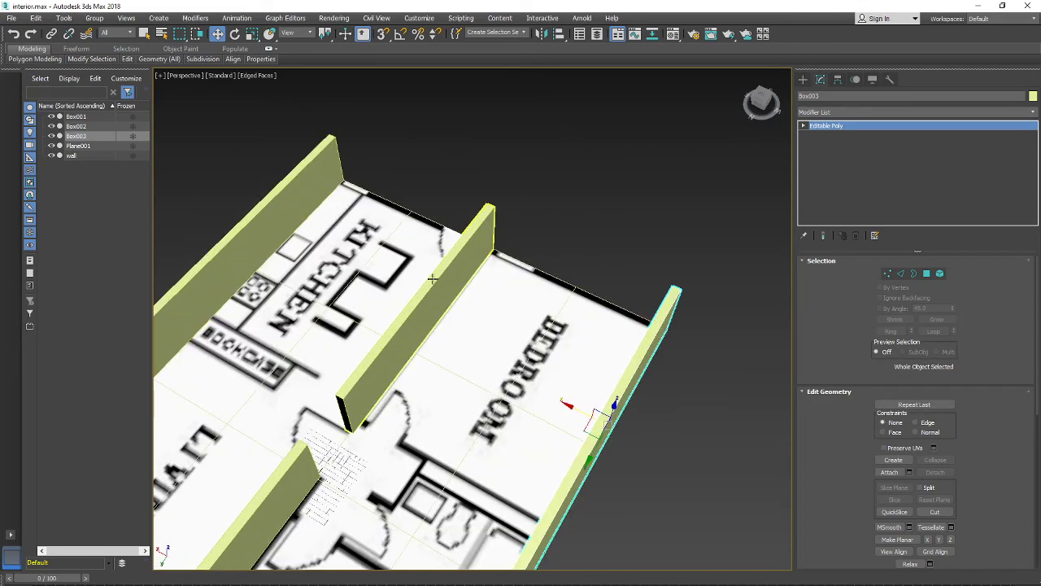
{"action": "left_click", "coordinate": [433, 279]}
{"action": "middle_click_drag", "start_coordinate": [433, 279], "coordinate": [537, 326], "text": "alt"}
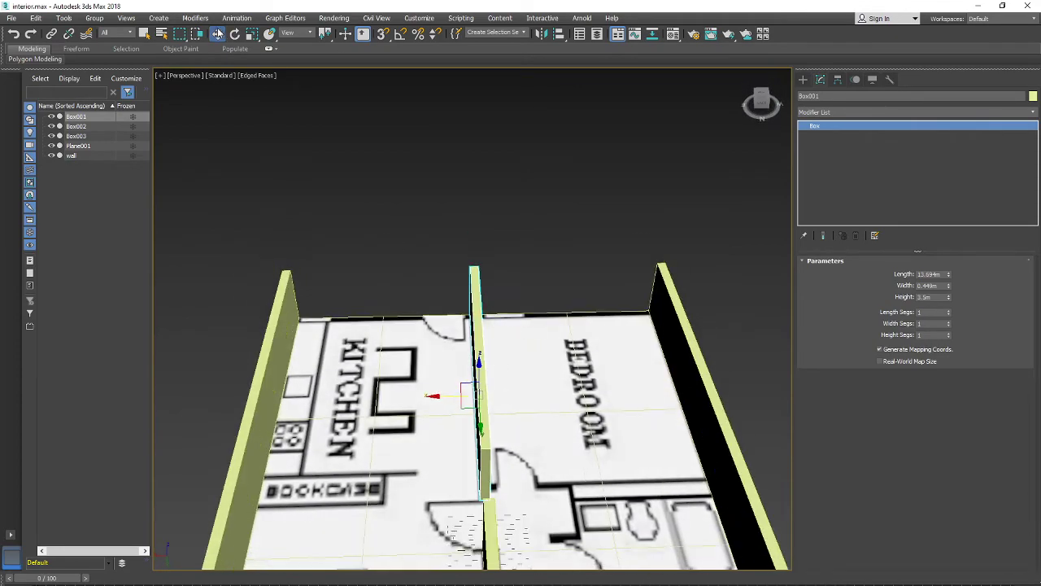
{"action": "left_click", "coordinate": [234, 34]}
{"action": "middle_click_drag", "start_coordinate": [480, 383], "coordinate": [470, 420], "text": "alt"}
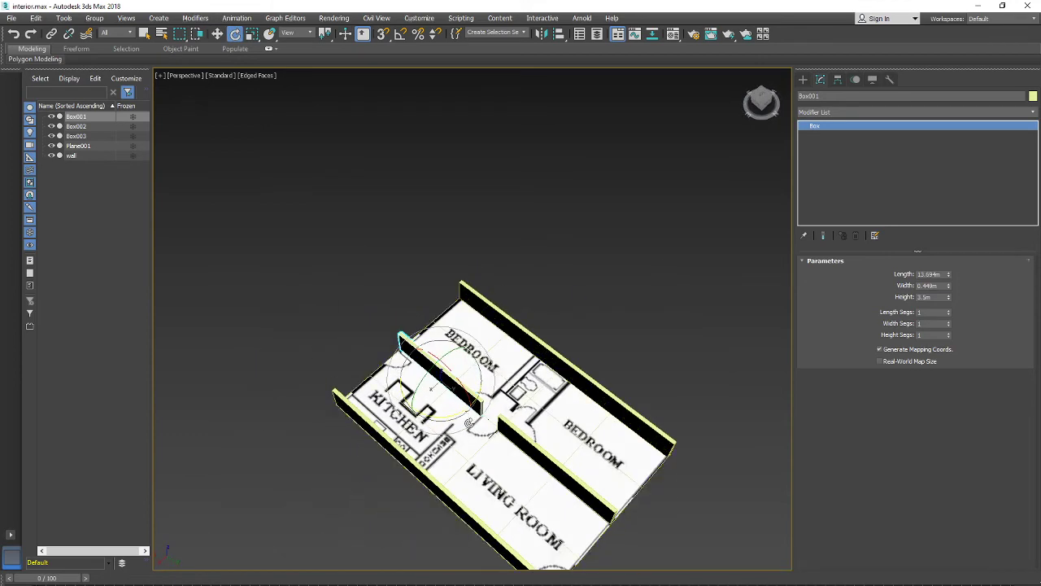
Try to make a rotated copy of the wall, cancel it and turn on Angle Snap.
{"action": "mouse_move", "coordinate": [469, 413]}
{"action": "left_mouse_down"}
{"action": "mouse_move", "coordinate": [355, 411]}
{"action": "mouse_move", "coordinate": [358, 419]}
{"action": "left_mouse_up"}
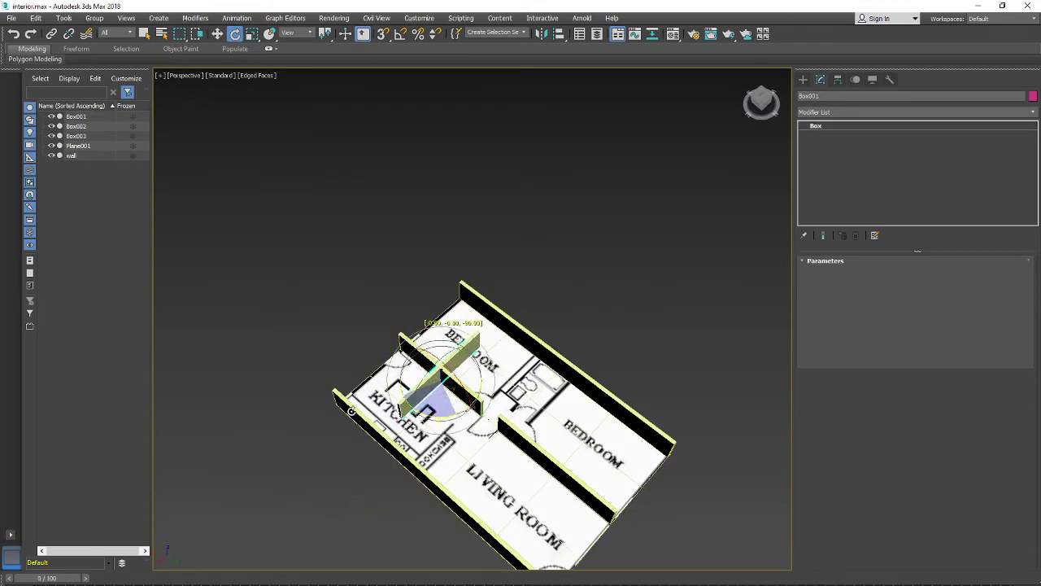
{"action": "left_click", "coordinate": [580, 376]}
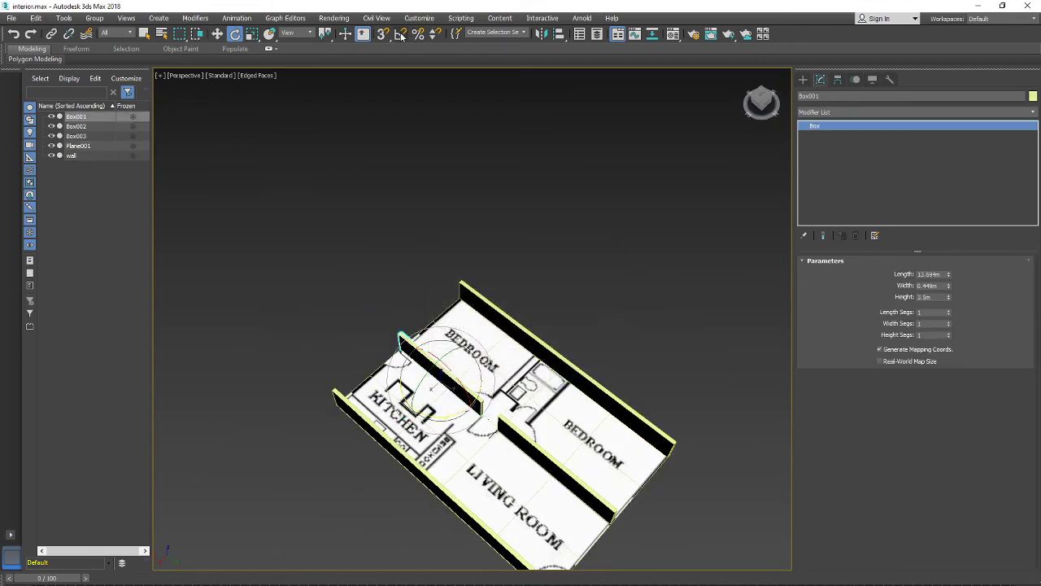
{"action": "left_click", "coordinate": [401, 34]}
{"action": "scroll", "coordinate": [324, 383], "scroll_direction": "up", "scroll_amount": 5}
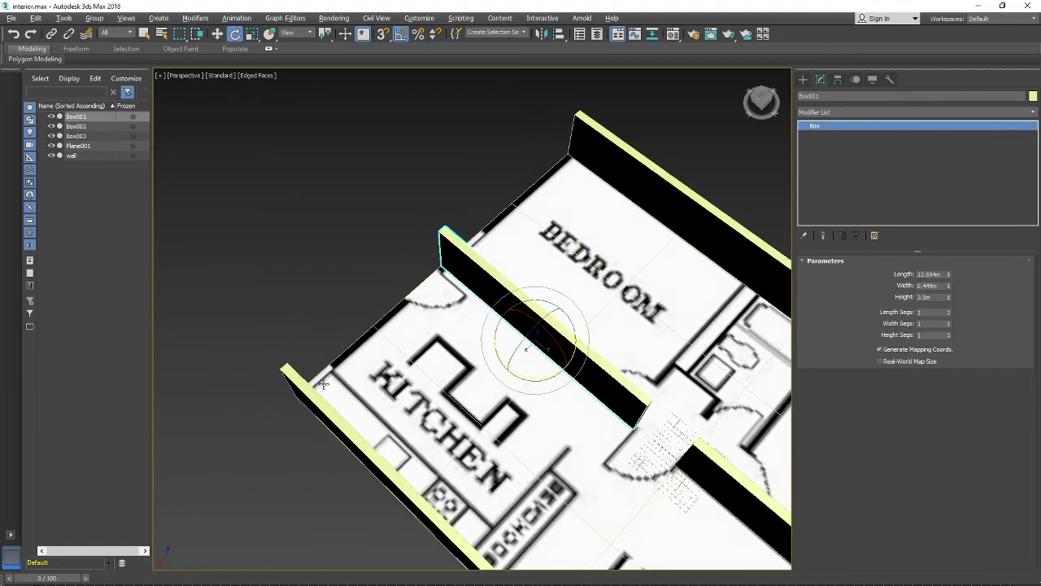
{"action": "scroll", "coordinate": [324, 382], "scroll_direction": "up", "scroll_amount": 1}
{"action": "scroll", "coordinate": [471, 296], "scroll_direction": "down", "scroll_amount": 3}
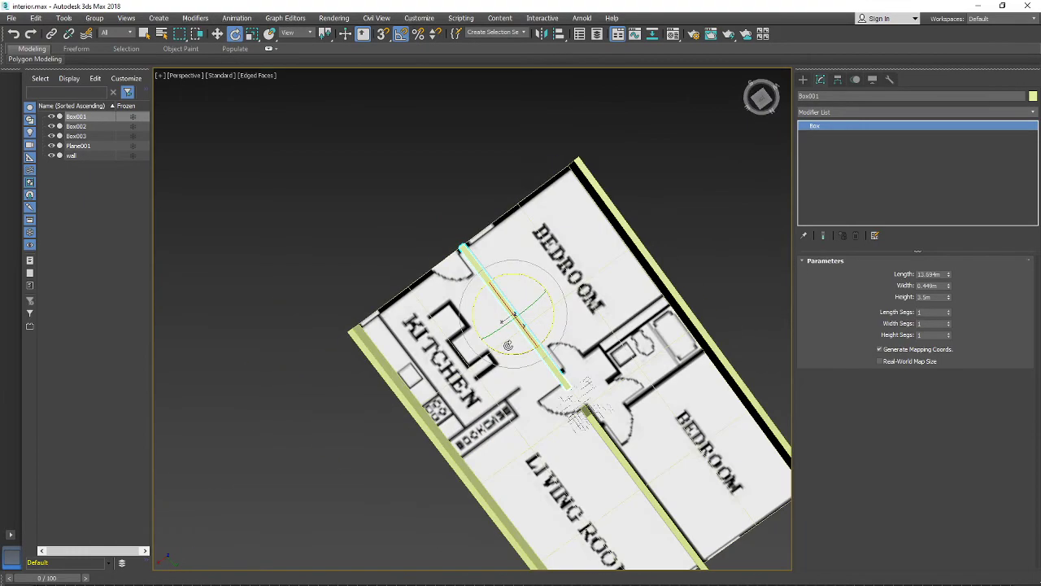
{"action": "middle_click_drag", "start_coordinate": [508, 345], "coordinate": [528, 359], "text": "alt"}
{"action": "left_click_drag", "start_coordinate": [529, 358], "coordinate": [480, 358]}
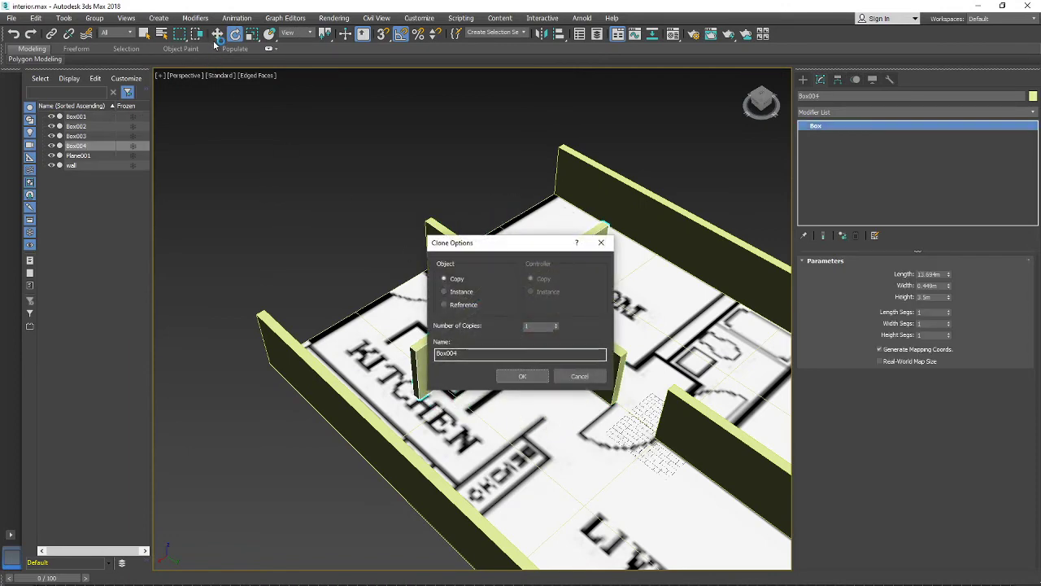
{"action": "left_click", "coordinate": [596, 378]}
Clone the bedroom-kitchen wall rotated 90 degrees about its vertical axis with Angle Snap, as one copy.
{"action": "middle_click_drag", "start_coordinate": [538, 281], "coordinate": [519, 332], "text": "alt"}
{"action": "mouse_move", "coordinate": [543, 252]}
{"action": "middle_mouse_down"}
{"action": "mouse_move", "coordinate": [511, 318]}
{"action": "mouse_move", "coordinate": [500, 276]}
{"action": "middle_mouse_up"}
{"action": "scroll", "coordinate": [511, 318], "scroll_direction": "down", "scroll_amount": 5}
{"action": "scroll", "coordinate": [480, 328], "scroll_direction": "up", "scroll_amount": 5}
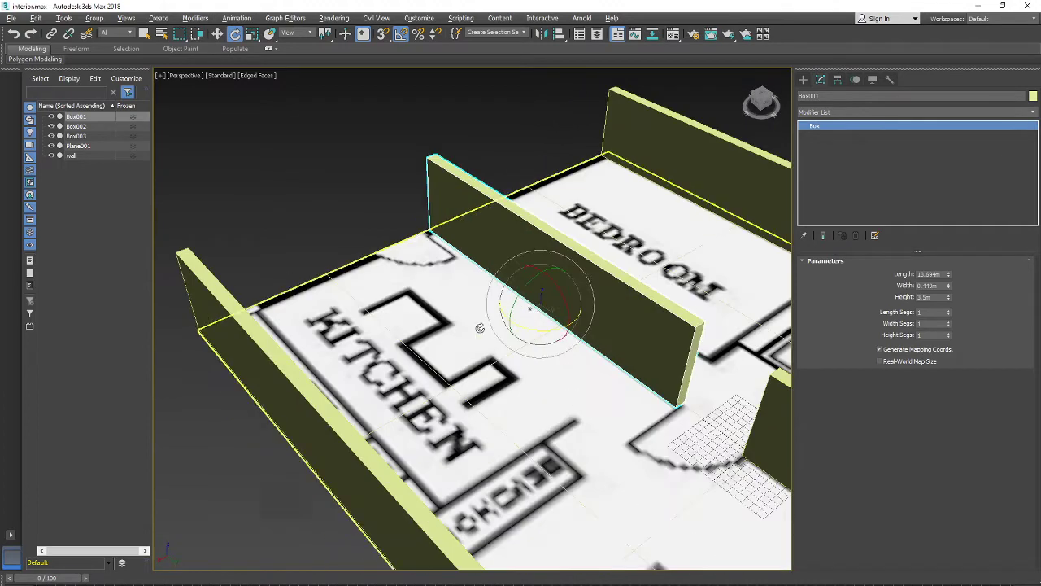
{"action": "middle_click_drag", "start_coordinate": [481, 328], "coordinate": [474, 358]}
{"action": "middle_click_drag", "start_coordinate": [380, 157], "coordinate": [337, 173]}
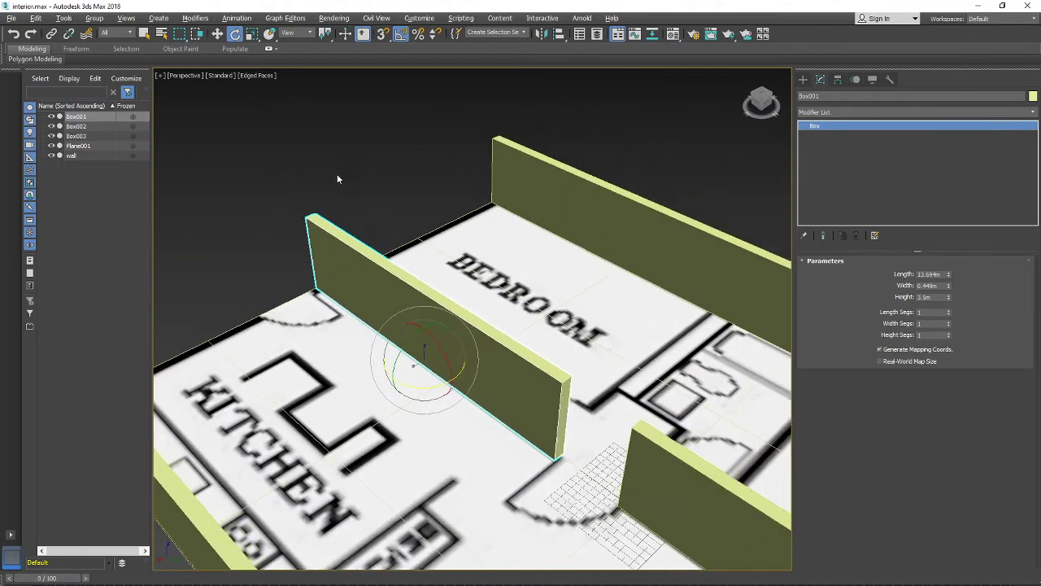
{"action": "left_click", "coordinate": [403, 36]}
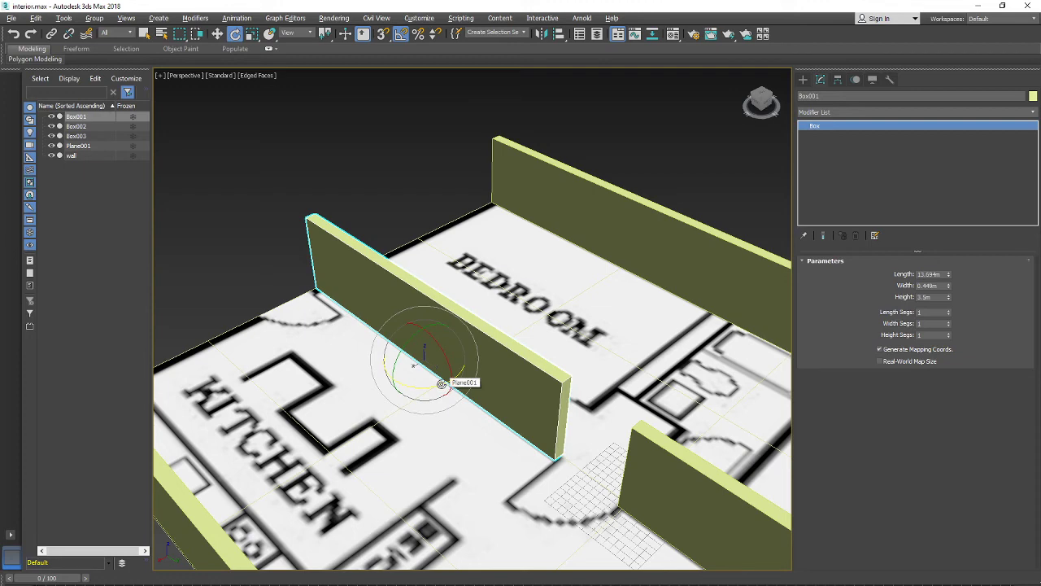
{"action": "left_click_drag", "start_coordinate": [442, 380], "coordinate": [382, 376], "text": "shift"}
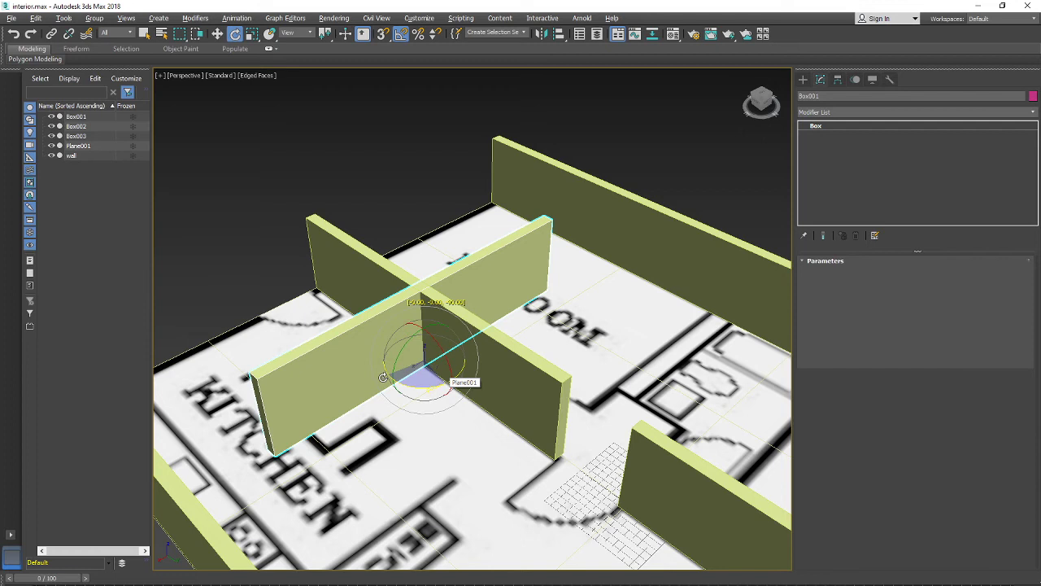
{"action": "left_click_drag", "start_coordinate": [382, 377], "coordinate": [382, 377], "text": "shift"}
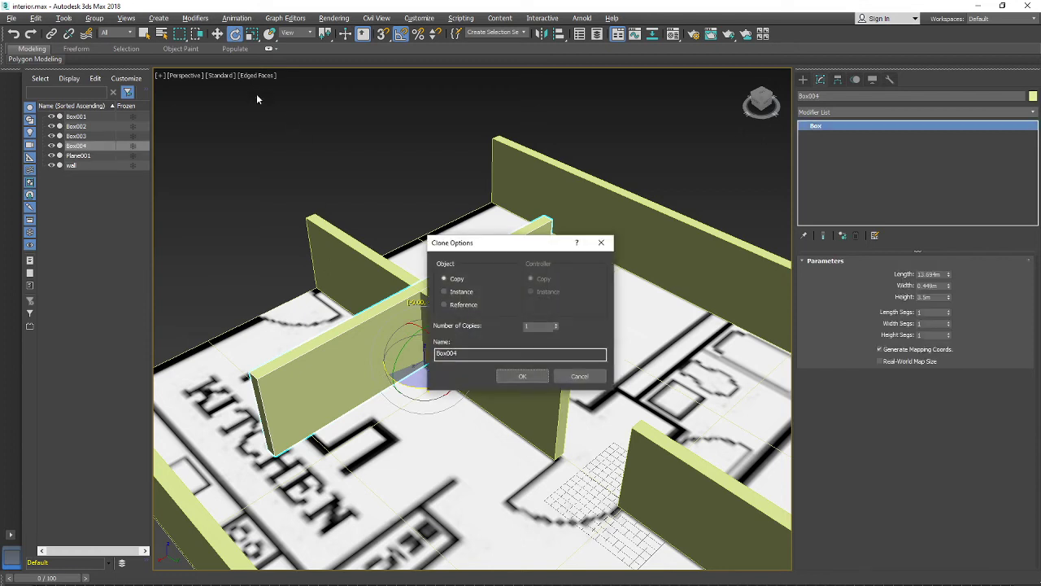
{"action": "left_click", "coordinate": [534, 381]}
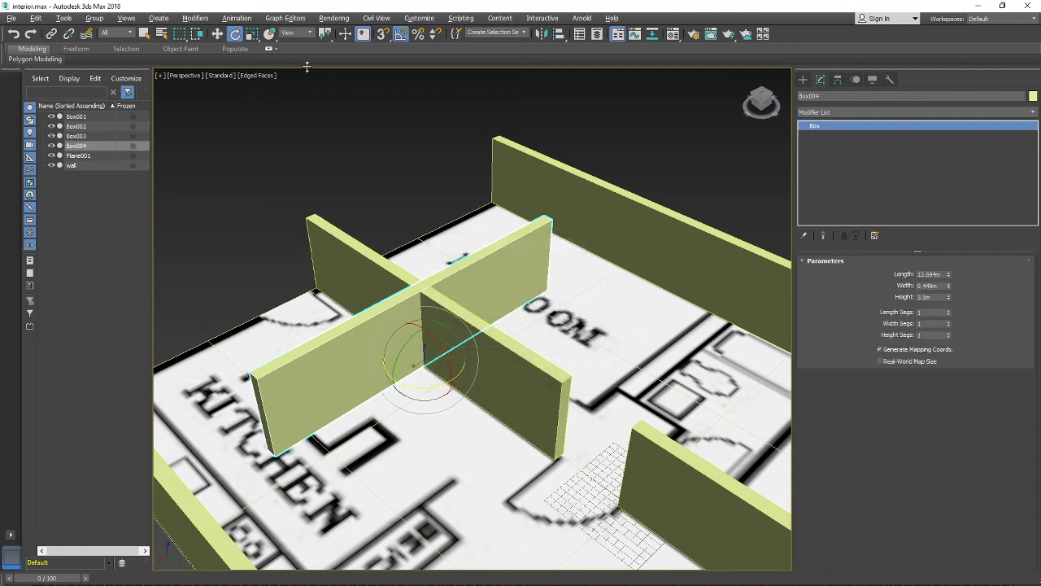
Move the rotated wall copy onto the outer wall line at the kitchen's end, starting at the outer corner.
{"action": "left_click", "coordinate": [217, 34]}
{"action": "mouse_move", "coordinate": [467, 356]}
{"action": "middle_mouse_down"}
{"action": "mouse_move", "coordinate": [593, 361]}
{"action": "mouse_move", "coordinate": [642, 410]}
{"action": "middle_mouse_up"}
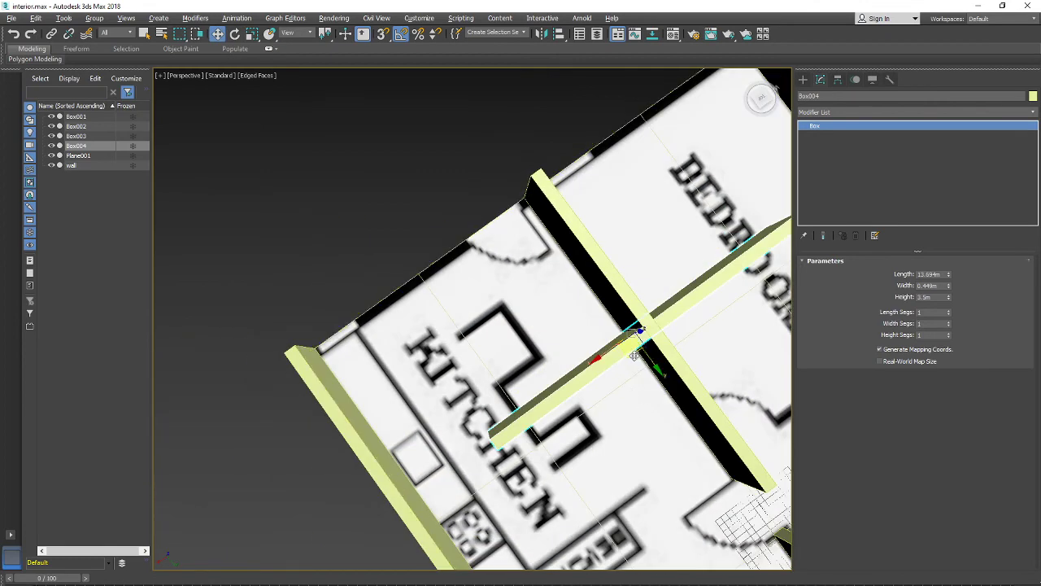
{"action": "left_click_drag", "start_coordinate": [642, 353], "coordinate": [462, 275]}
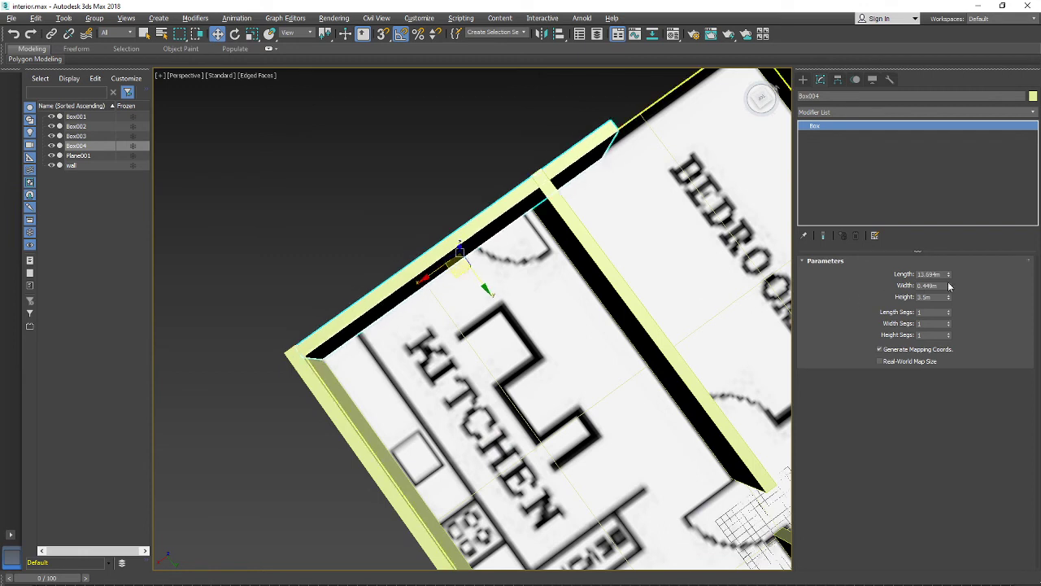
{"action": "mouse_move", "coordinate": [949, 276]}
{"action": "left_mouse_down"}
{"action": "mouse_move", "coordinate": [950, 305]}
{"action": "mouse_move", "coordinate": [950, 284]}
{"action": "left_mouse_up"}
Convert the kitchen's end wall to an Editable Poly and enter vertex editing.
{"action": "right_click", "coordinate": [843, 126]}
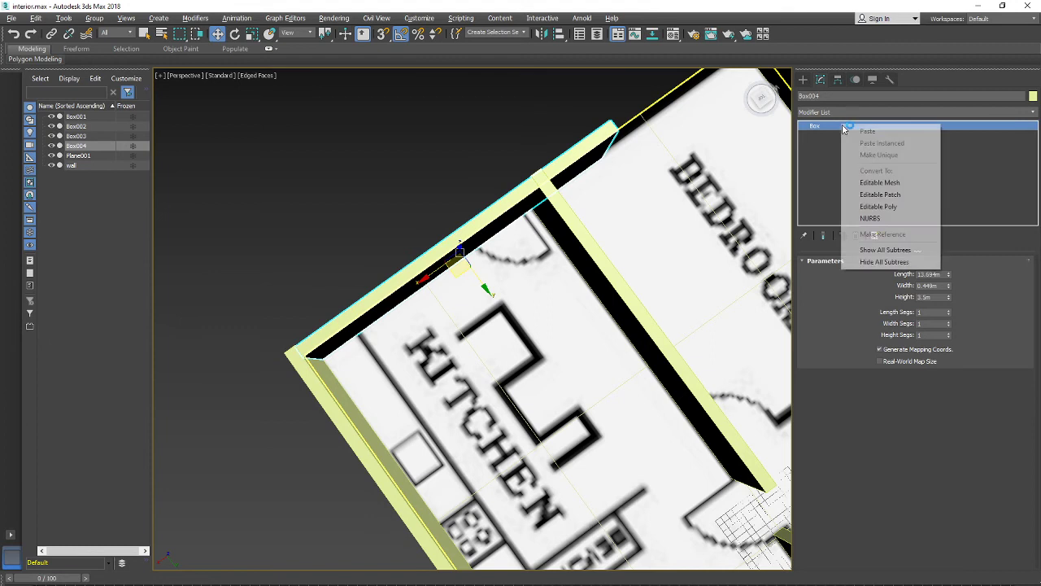
{"action": "left_click", "coordinate": [890, 207]}
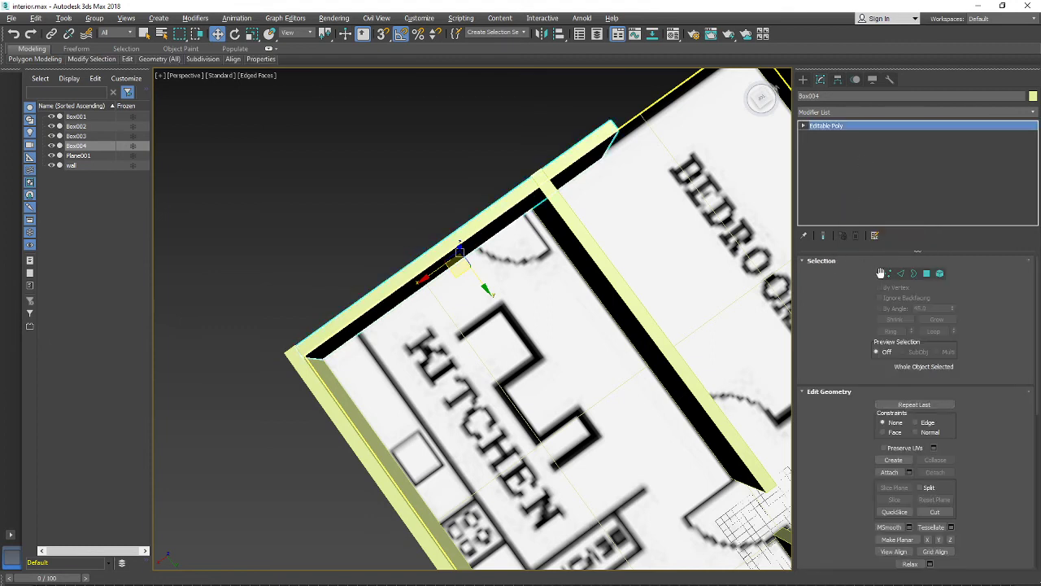
{"action": "left_click", "coordinate": [887, 273]}
Shorten the kitchen's end wall by moving its four free-end vertices back to the edge of the entrance door.
{"action": "left_click_drag", "start_coordinate": [621, 109], "coordinate": [468, 281]}
{"action": "middle_click_drag", "start_coordinate": [466, 282], "coordinate": [649, 314], "text": "alt"}
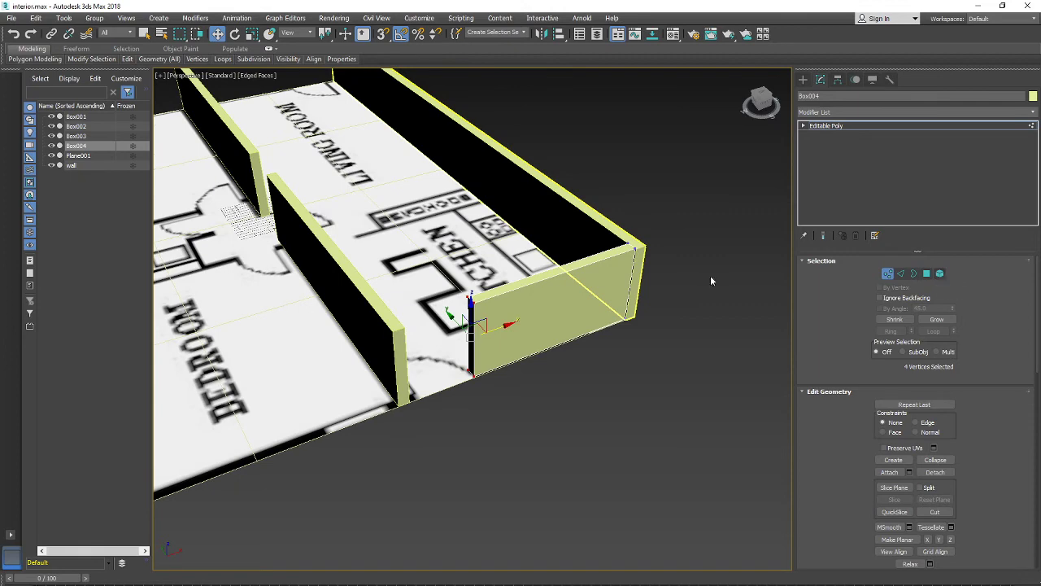
{"action": "scroll", "coordinate": [711, 281], "scroll_direction": "up", "scroll_amount": 3}
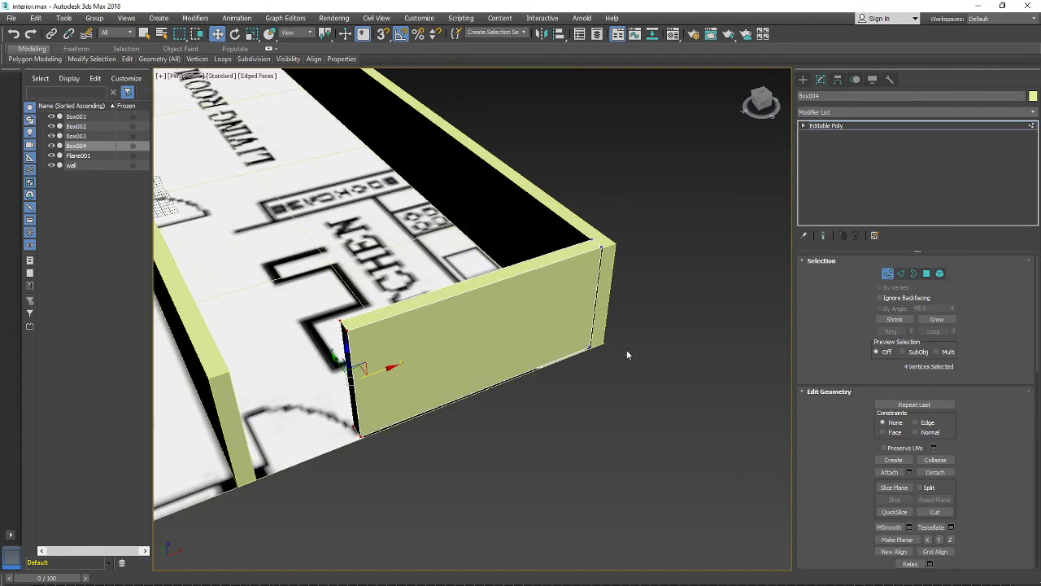
{"action": "scroll", "coordinate": [582, 396], "scroll_direction": "down", "scroll_amount": 5}
{"action": "middle_click_drag", "start_coordinate": [553, 388], "coordinate": [555, 365], "text": "alt"}
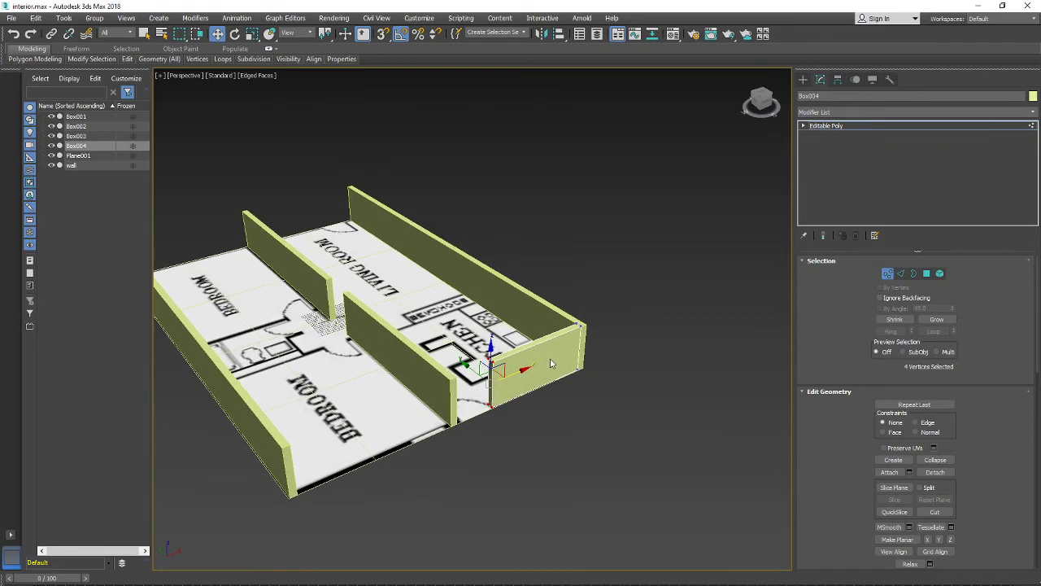
{"action": "scroll", "coordinate": [555, 366], "scroll_direction": "up", "scroll_amount": 2}
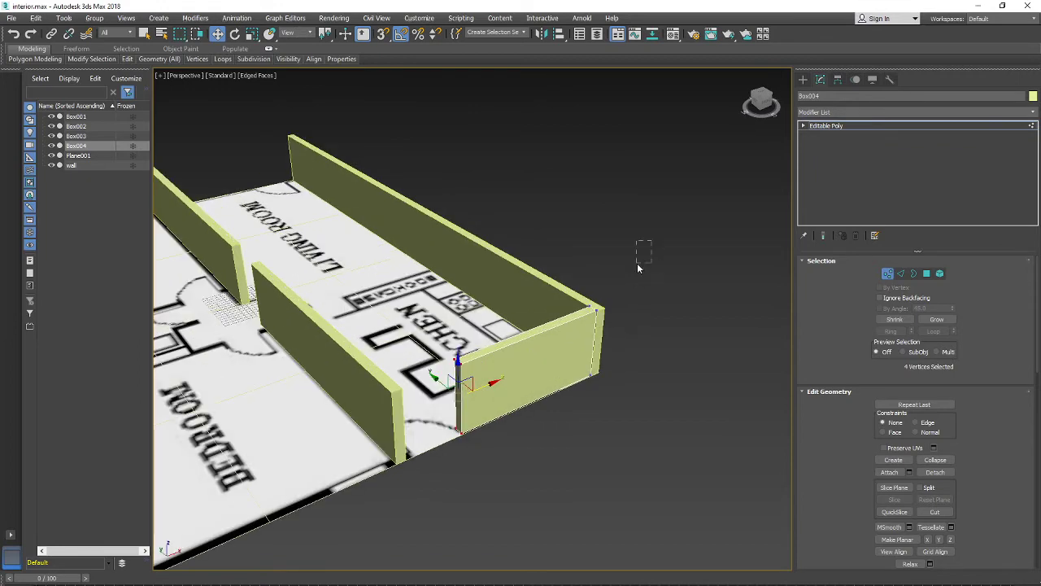
Select all eight vertices of the kitchen's end wall and move them with vertex snapping flush against the long outer wall's corner.
{"action": "left_click_drag", "start_coordinate": [447, 491], "coordinate": [446, 491]}
{"action": "scroll", "coordinate": [622, 329], "scroll_direction": "up", "scroll_amount": 3}
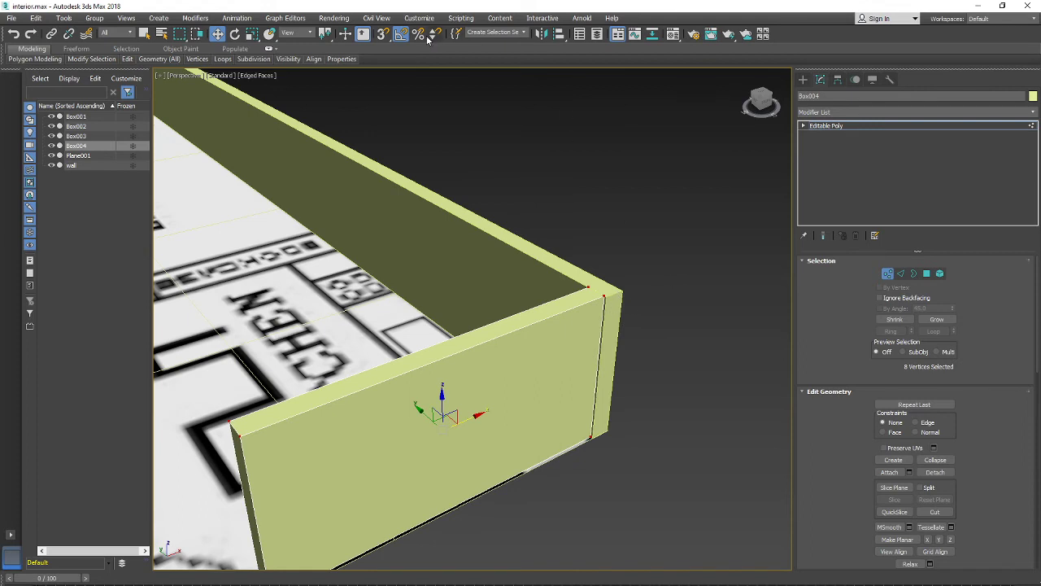
{"action": "scroll", "coordinate": [603, 342], "scroll_direction": "up", "scroll_amount": 4}
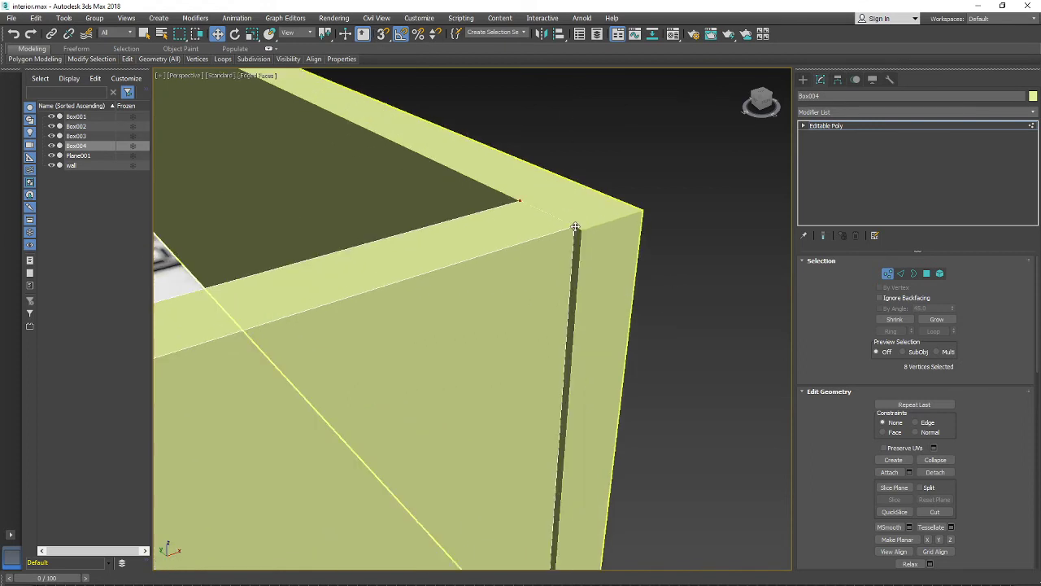
{"action": "scroll", "coordinate": [562, 255], "scroll_direction": "down", "scroll_amount": 4}
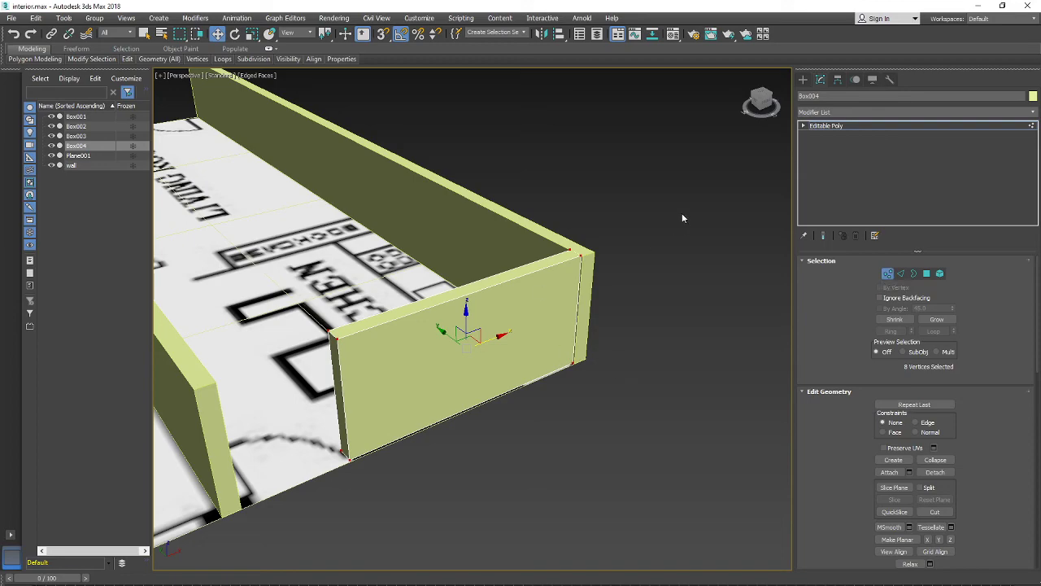
{"action": "middle_click_drag", "start_coordinate": [360, 390], "coordinate": [320, 403], "text": "alt"}
{"action": "middle_click_drag", "start_coordinate": [684, 382], "coordinate": [702, 369], "text": "alt"}
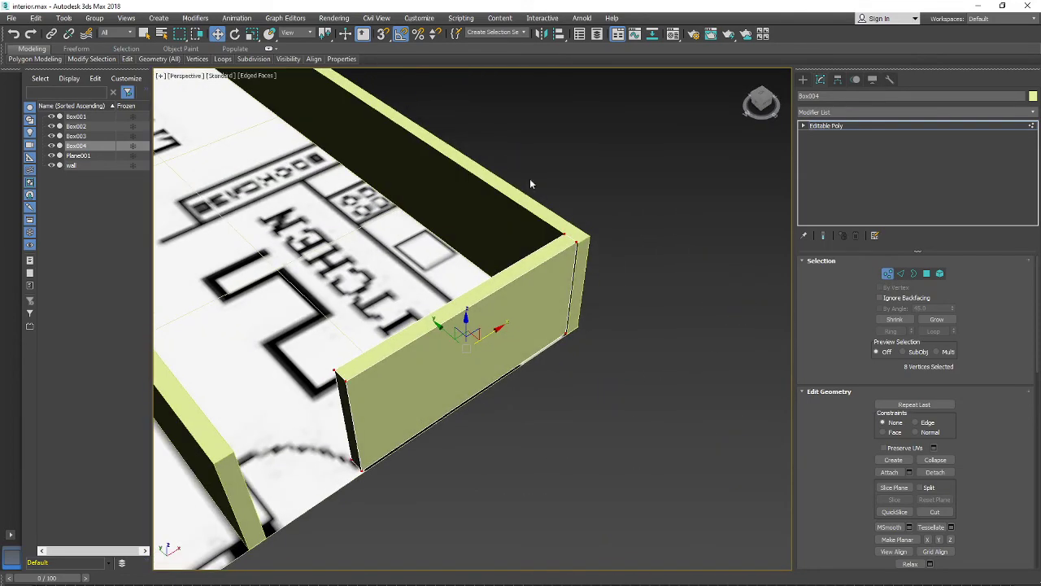
{"action": "right_click", "coordinate": [384, 37]}
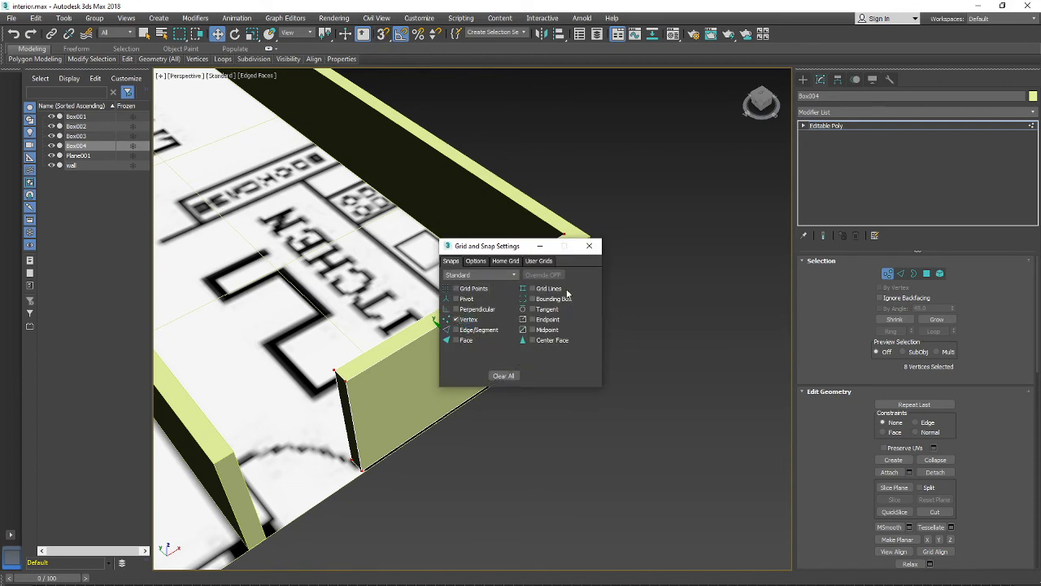
{"action": "left_click", "coordinate": [589, 245]}
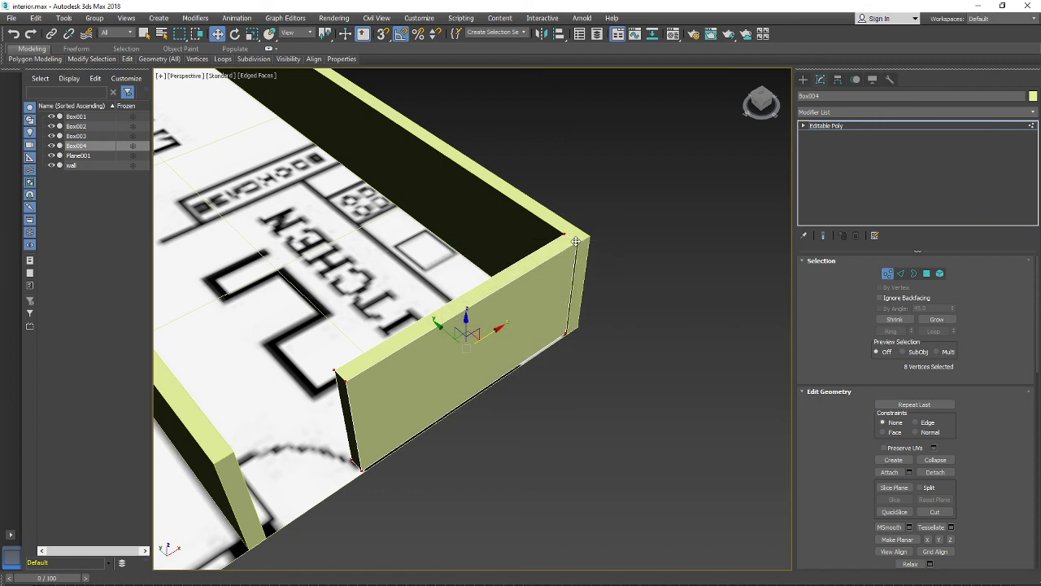
{"action": "scroll", "coordinate": [575, 242], "scroll_direction": "up", "scroll_amount": 4}
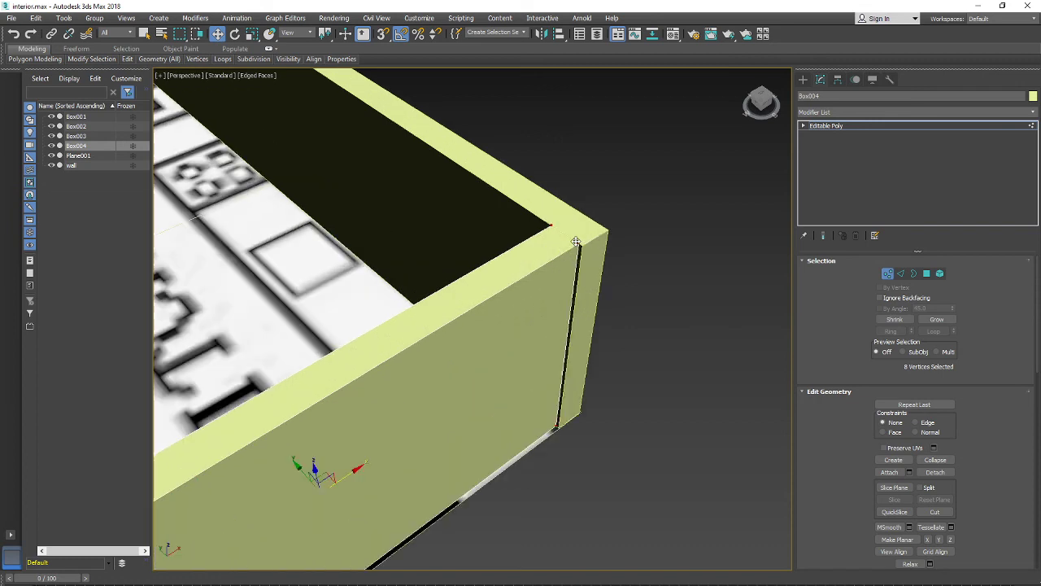
{"action": "left_click", "coordinate": [385, 34]}
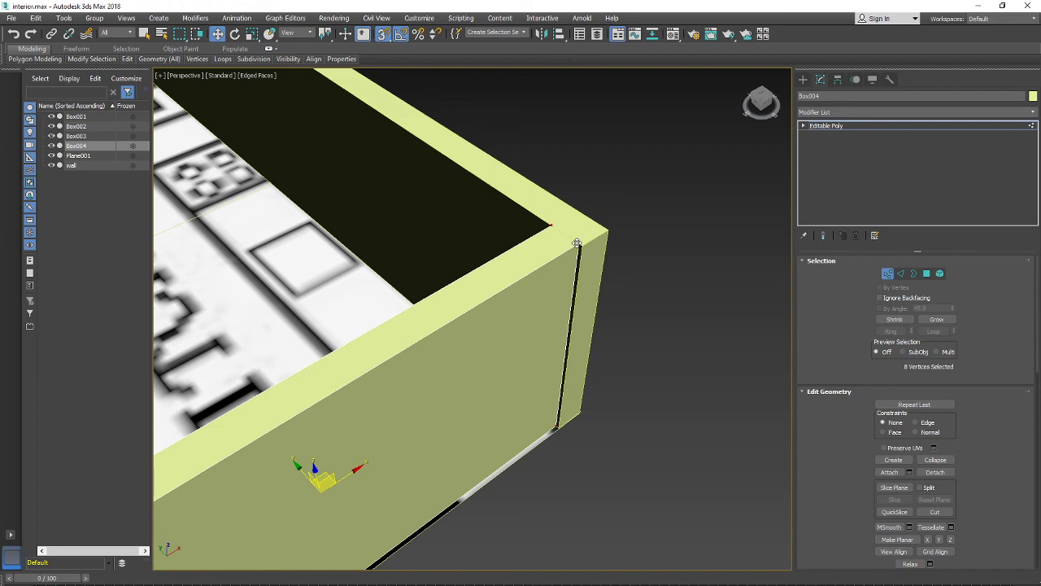
{"action": "left_click_drag", "start_coordinate": [577, 243], "coordinate": [583, 246]}
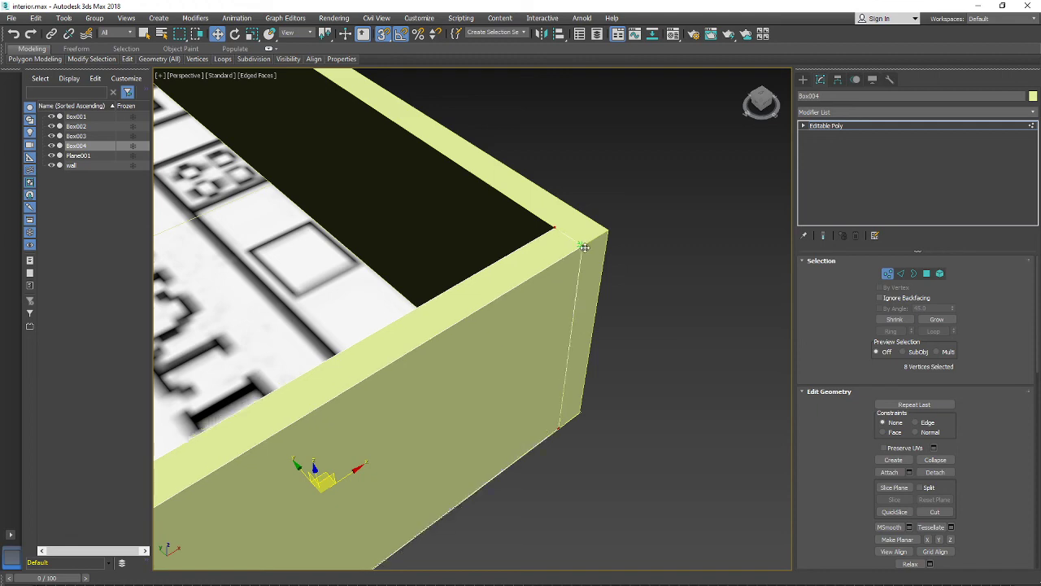
Check the joint between the kitchen's end wall and the long outer wall up close and exit vertex editing.
{"action": "scroll", "coordinate": [584, 246], "scroll_direction": "down", "scroll_amount": 6}
{"action": "middle_click_drag", "start_coordinate": [598, 273], "coordinate": [625, 241], "text": "alt"}
{"action": "scroll", "coordinate": [598, 267], "scroll_direction": "up", "scroll_amount": 5}
{"action": "scroll", "coordinate": [623, 238], "scroll_direction": "down", "scroll_amount": 4}
{"action": "scroll", "coordinate": [597, 236], "scroll_direction": "up", "scroll_amount": 8}
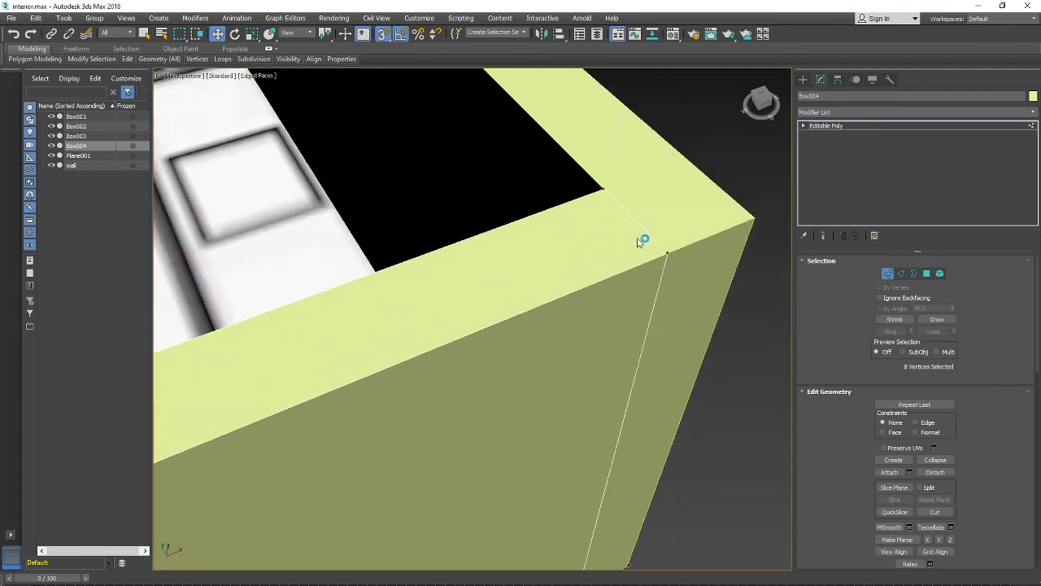
{"action": "scroll", "coordinate": [639, 241], "scroll_direction": "down", "scroll_amount": 5}
{"action": "left_click", "coordinate": [887, 273]}
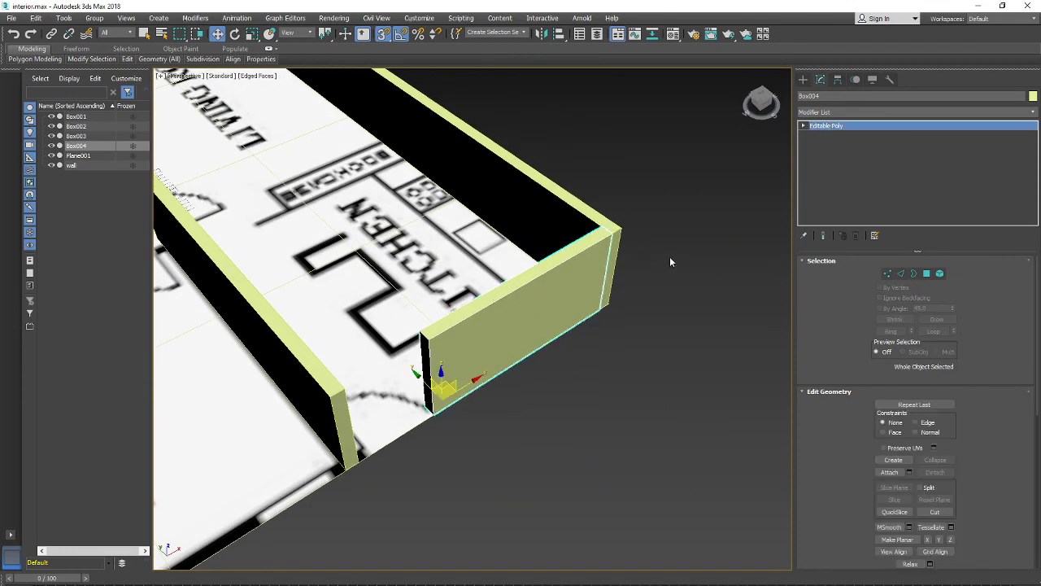
Examine the kitchen's end wall and its neighbouring walls from outside the apartment, without edged faces displayed.
{"action": "middle_click_drag", "start_coordinate": [670, 262], "coordinate": [572, 272], "text": "alt"}
{"action": "scroll", "coordinate": [621, 247], "scroll_direction": "down", "scroll_amount": 6}
{"action": "middle_click_drag", "start_coordinate": [572, 271], "coordinate": [616, 262], "text": "alt"}
{"action": "scroll", "coordinate": [650, 270], "scroll_direction": "up", "scroll_amount": 5}
{"action": "middle_click_drag", "start_coordinate": [687, 280], "coordinate": [608, 286], "text": "alt"}
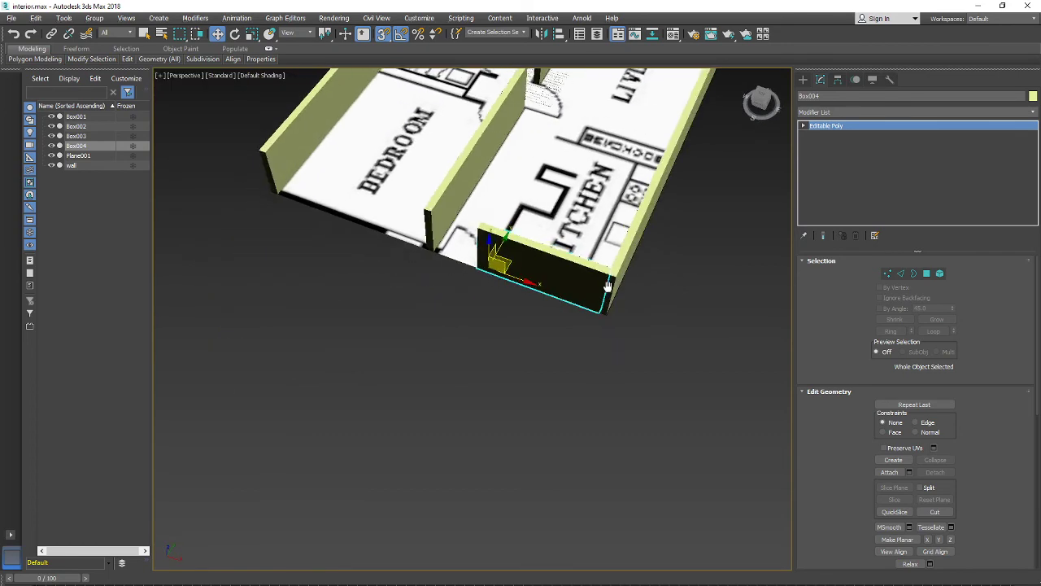
{"action": "scroll", "coordinate": [530, 276], "scroll_direction": "up", "scroll_amount": 4}
{"action": "scroll", "coordinate": [513, 282], "scroll_direction": "down", "scroll_amount": 3}
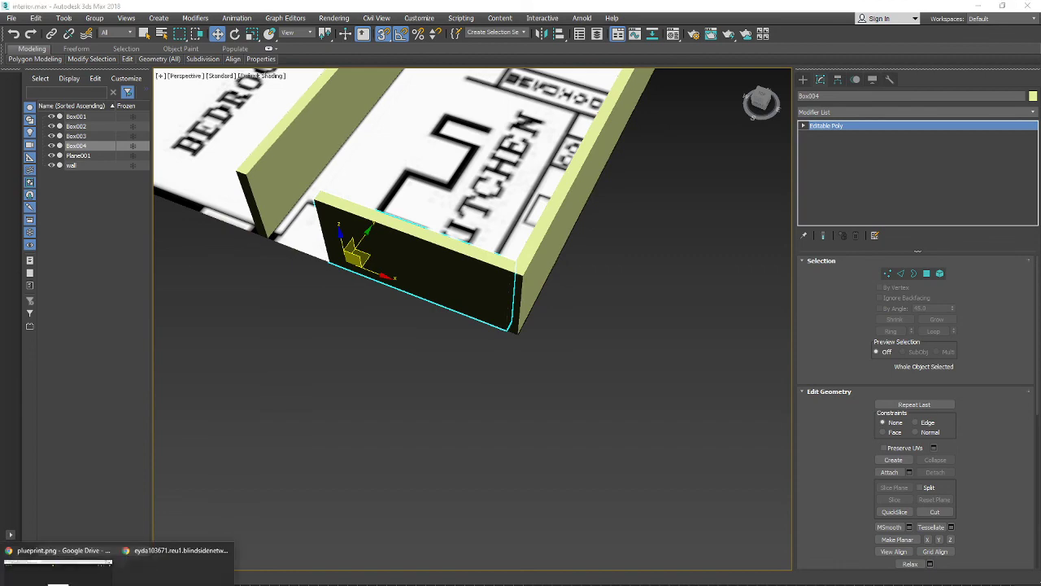
Switch to the BigBlueButton session in the browser, mute the microphone, and bring up OBS.
{"action": "left_click", "coordinate": [61, 570]}
{"action": "left_click", "coordinate": [78, 4]}
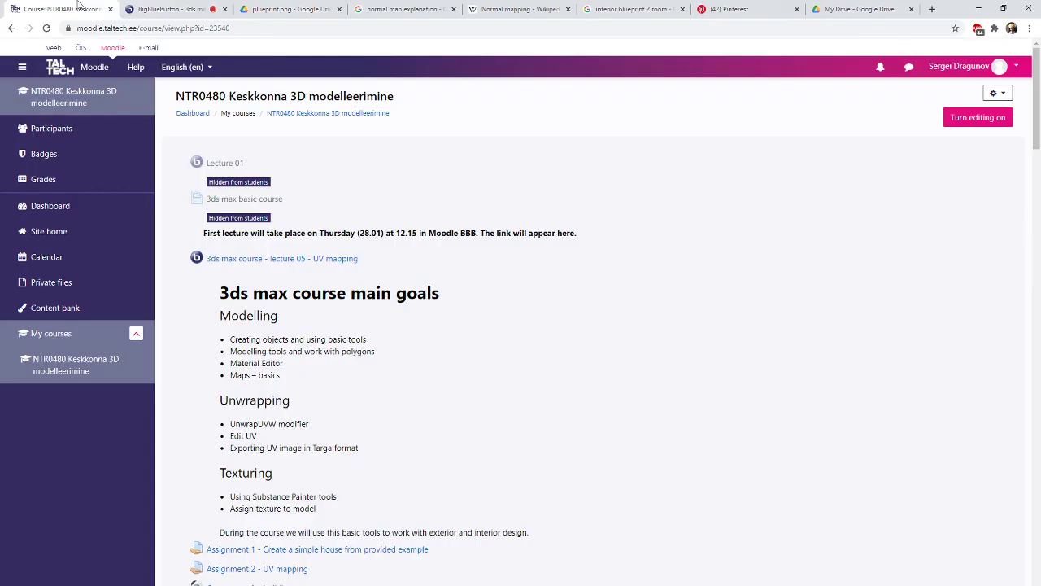
{"action": "left_click", "coordinate": [167, 9]}
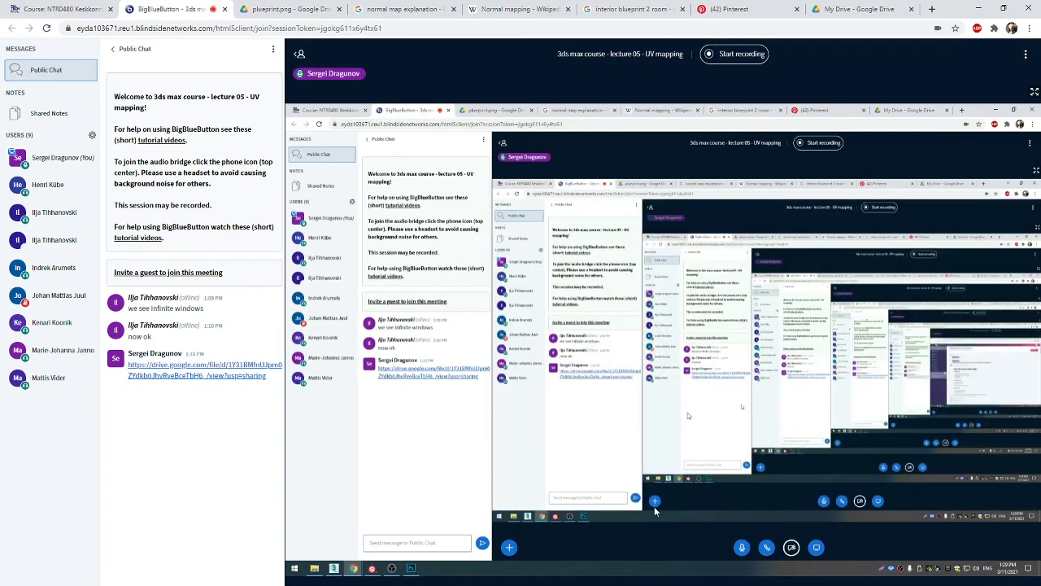
{"action": "left_click", "coordinate": [742, 549]}
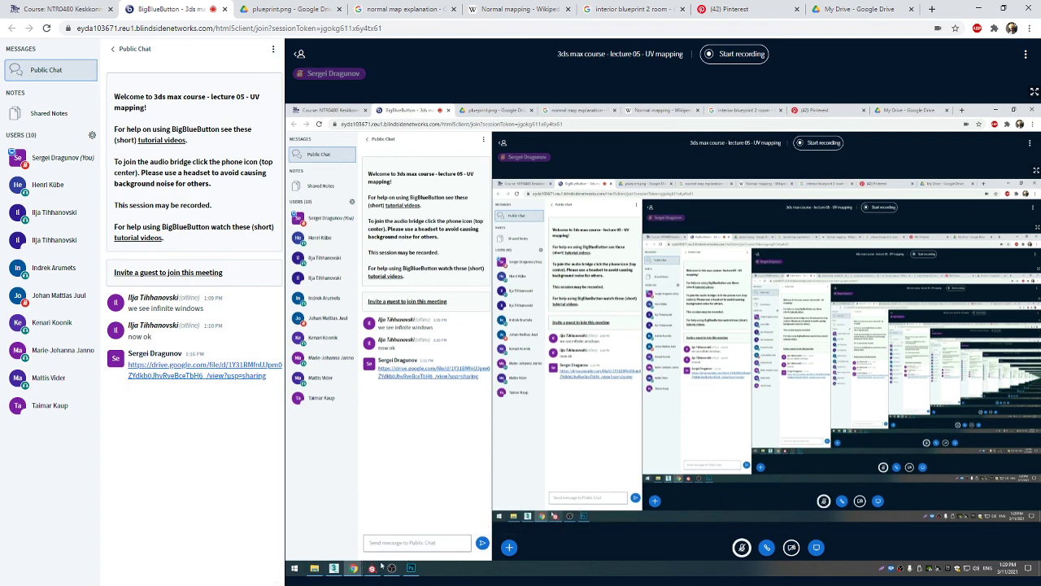
{"action": "left_click", "coordinate": [148, 585]}
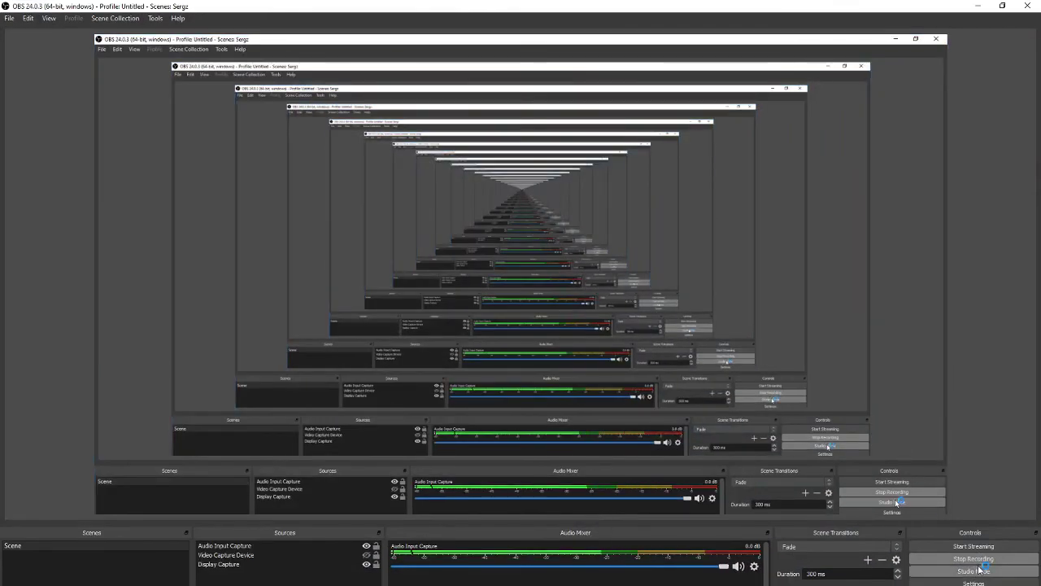